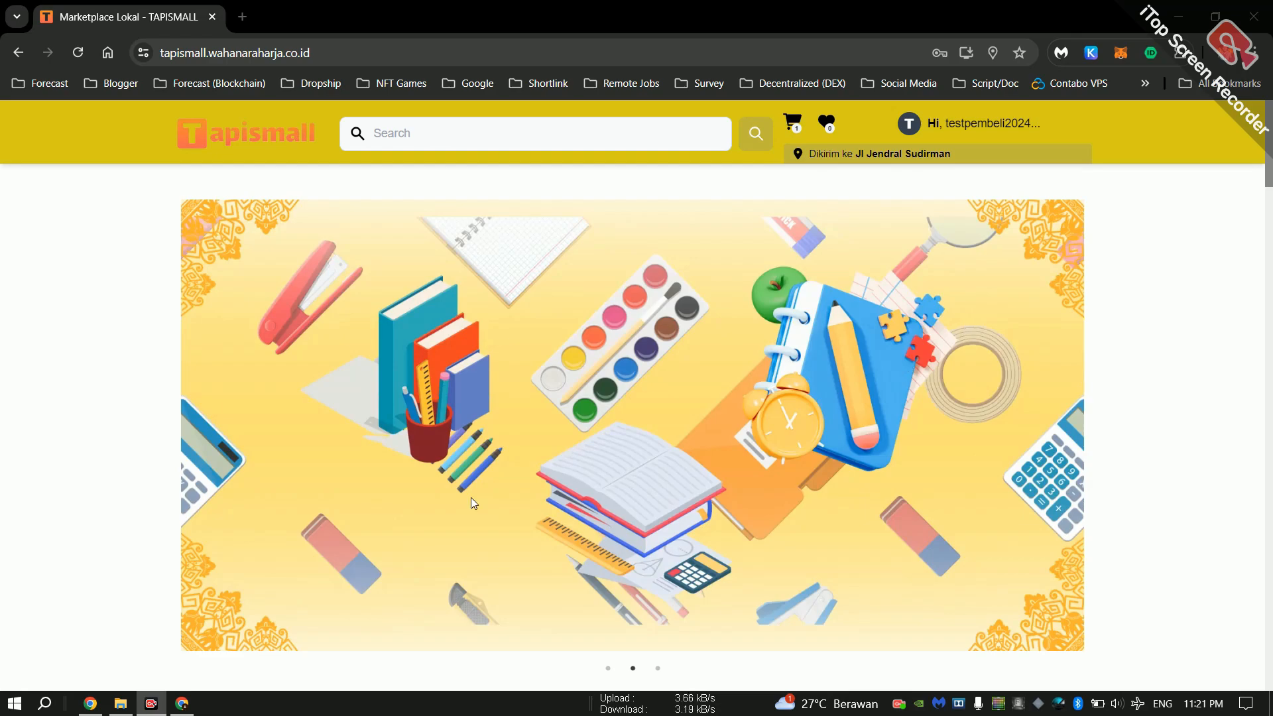
left_click(182, 704)
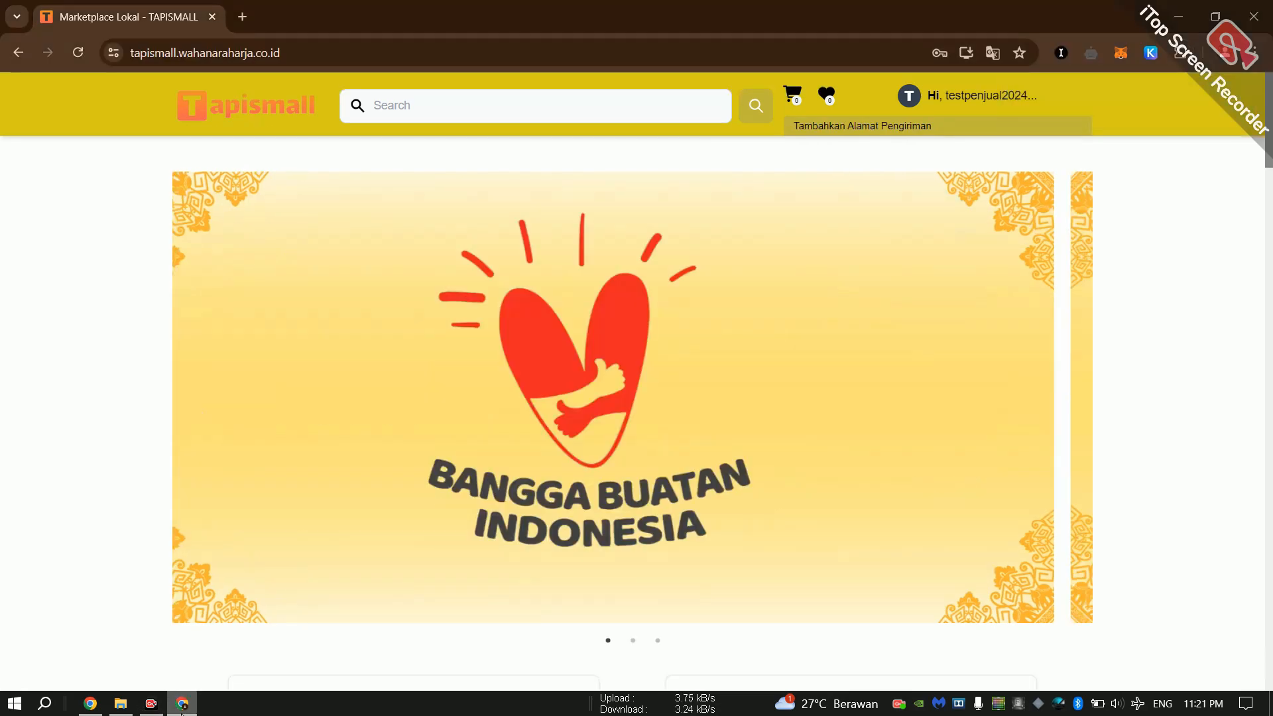
left_click(94, 709)
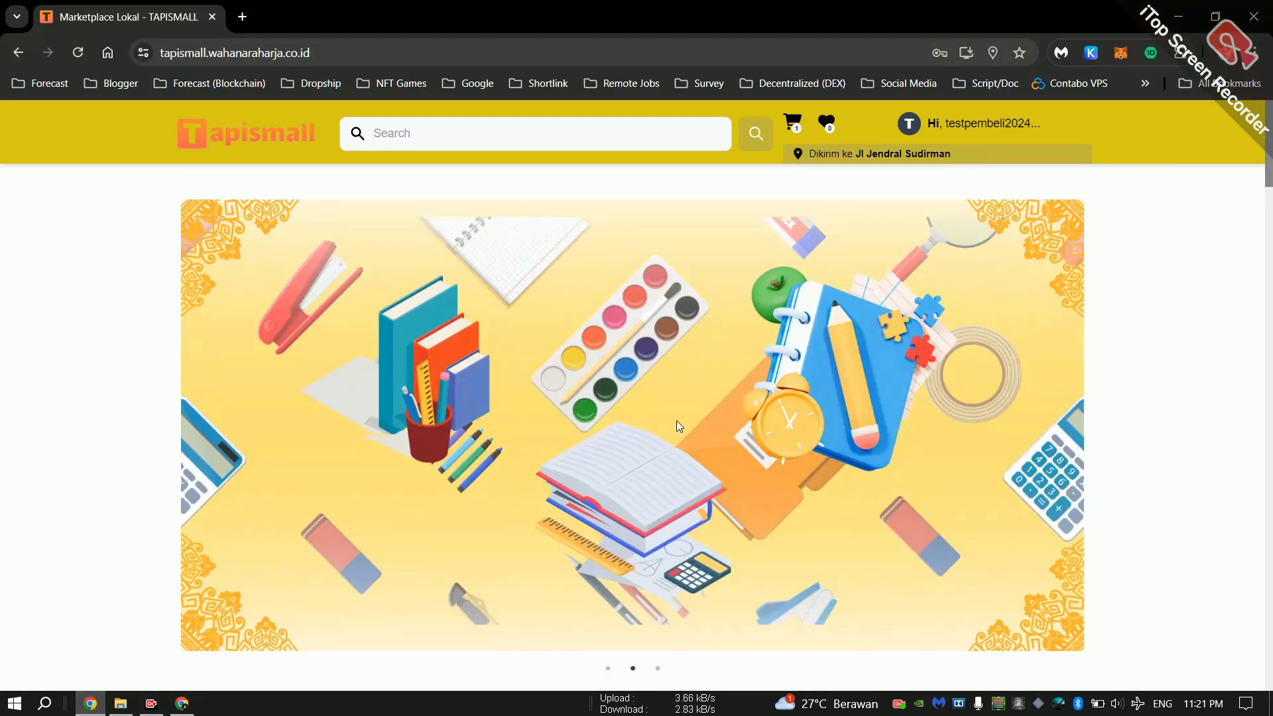
Find the Samsung Note 10 under Produk Terbaik and add one unit to the cart
scroll(678, 425, "down", 4)
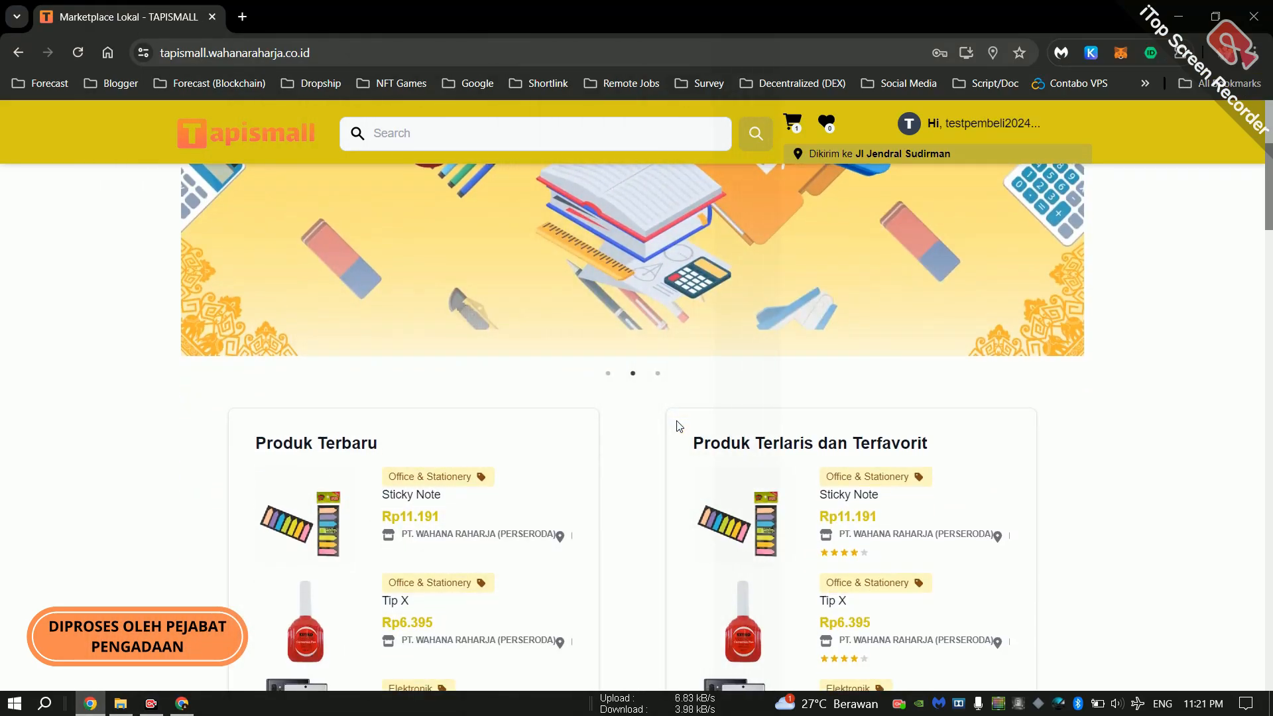
scroll(678, 425, "down", 18)
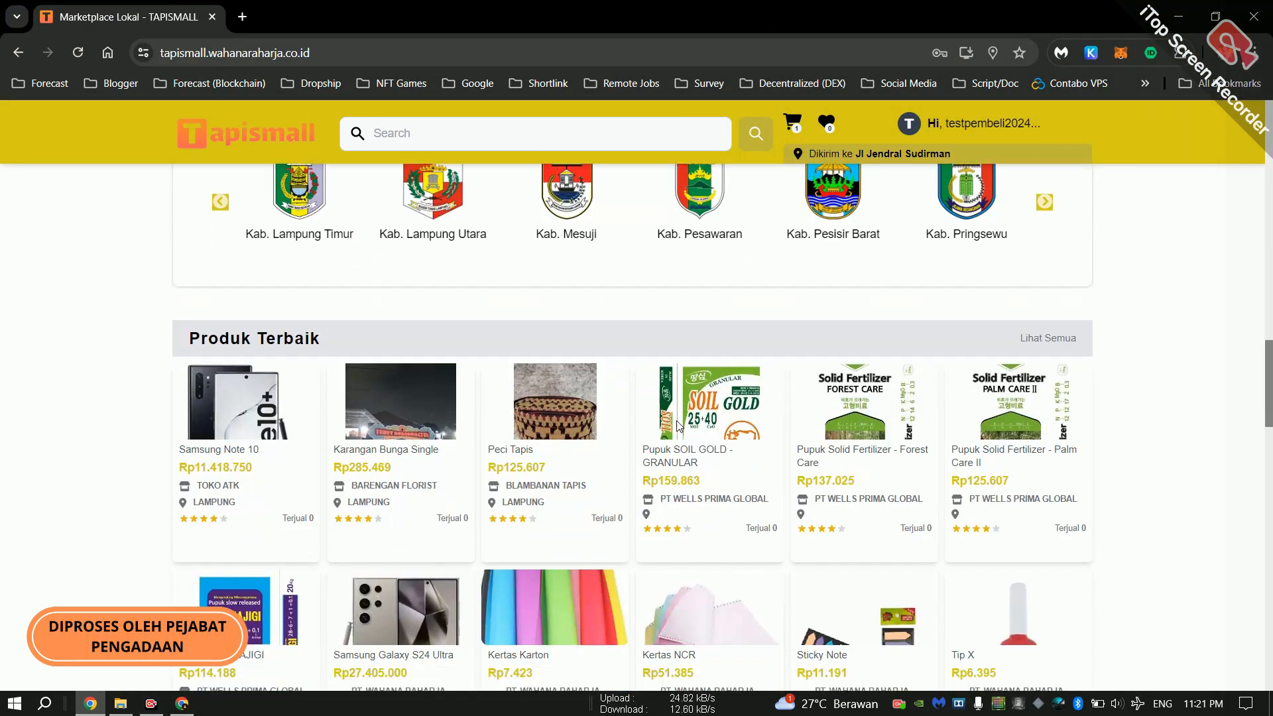
scroll(677, 424, "down", 1)
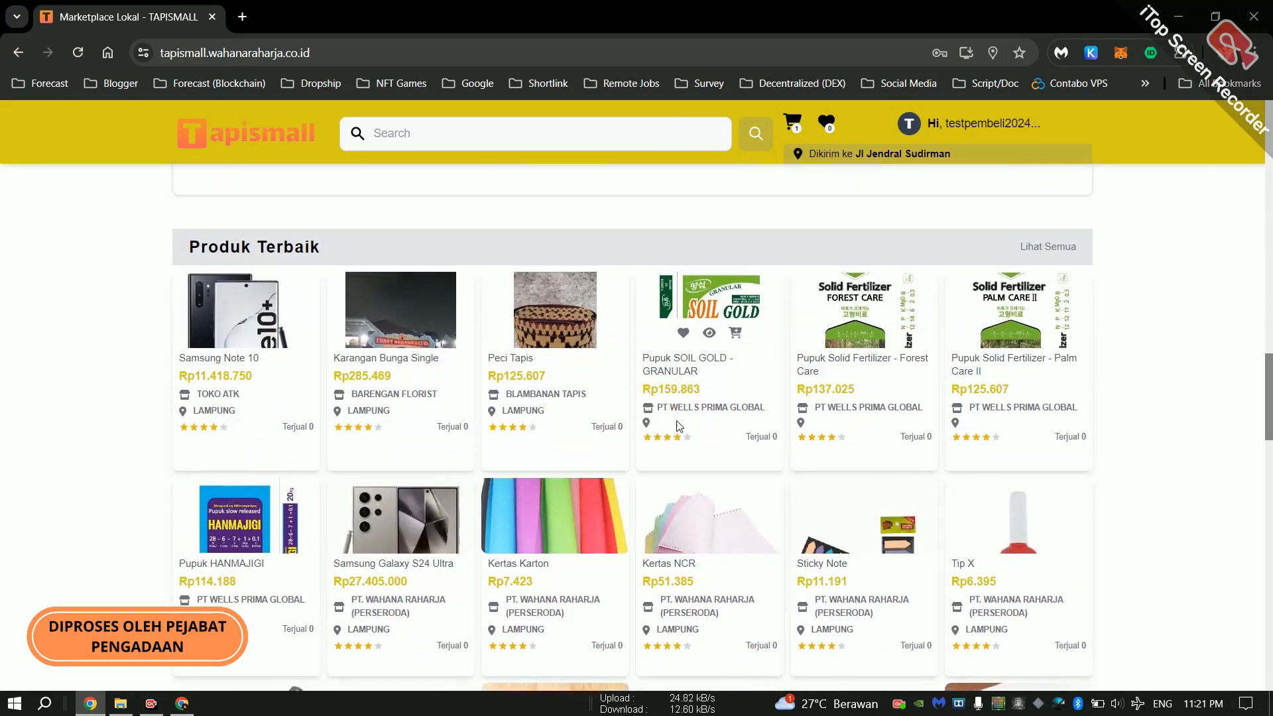
left_click(220, 300)
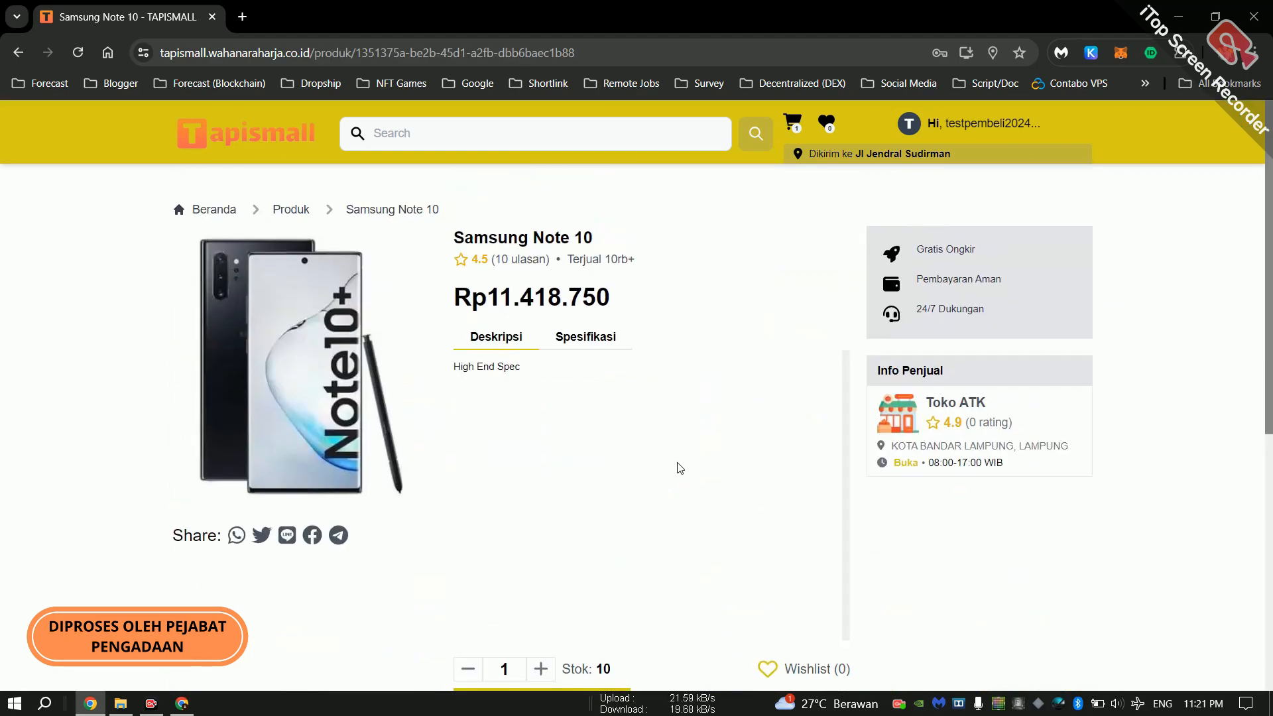
scroll(679, 468, "down", 1)
scroll(679, 468, "down", 2)
left_click(588, 532)
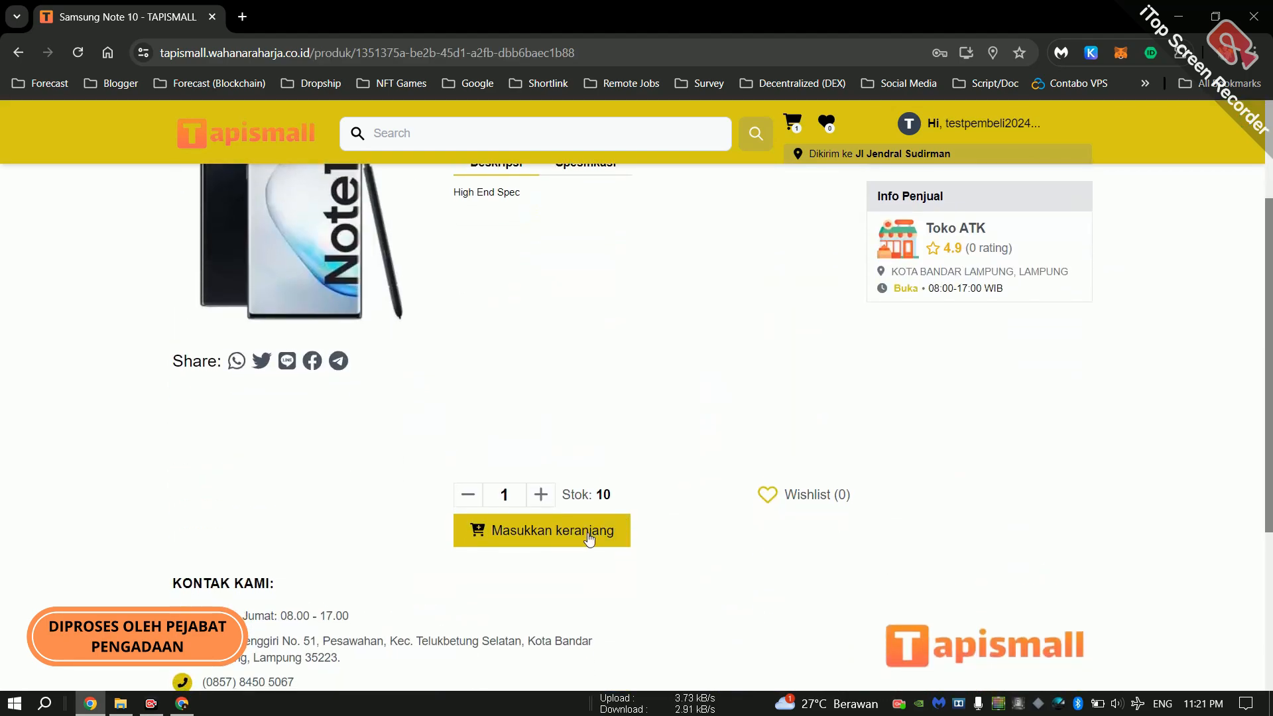
Open the full cart, remove the Peci tapis, and select the Samsung Note 10
left_click(792, 126)
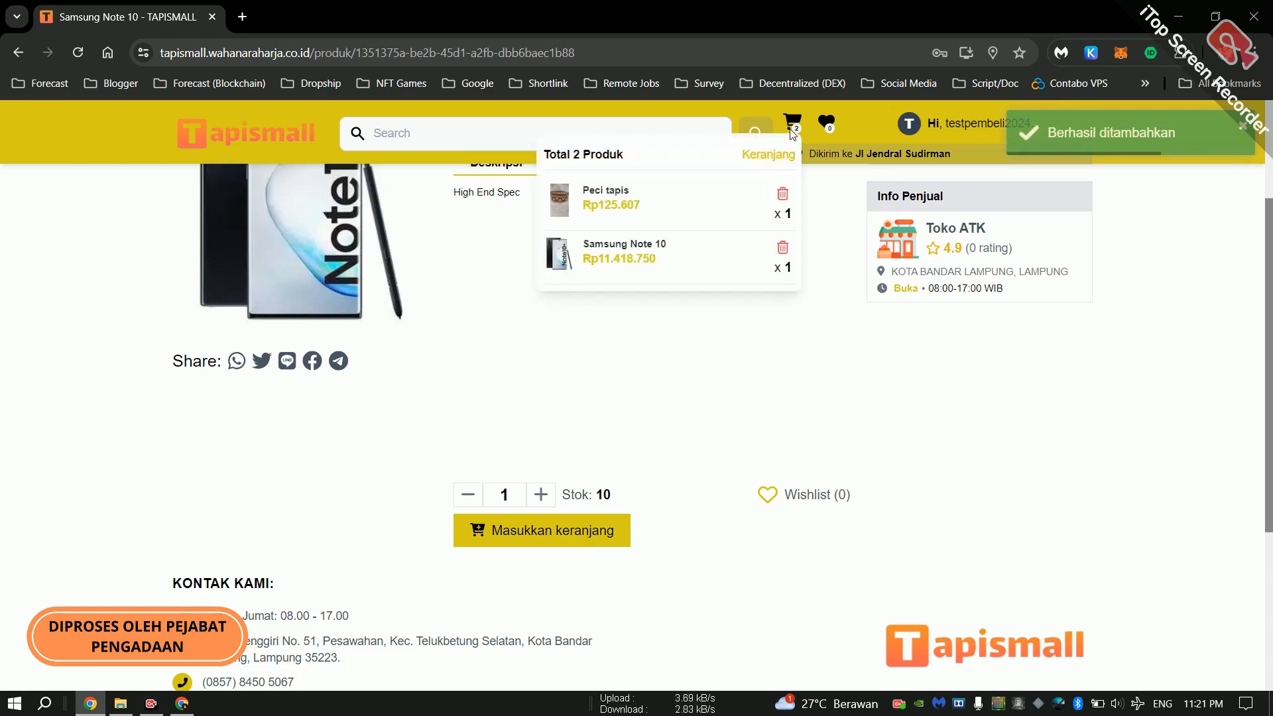
left_click(777, 155)
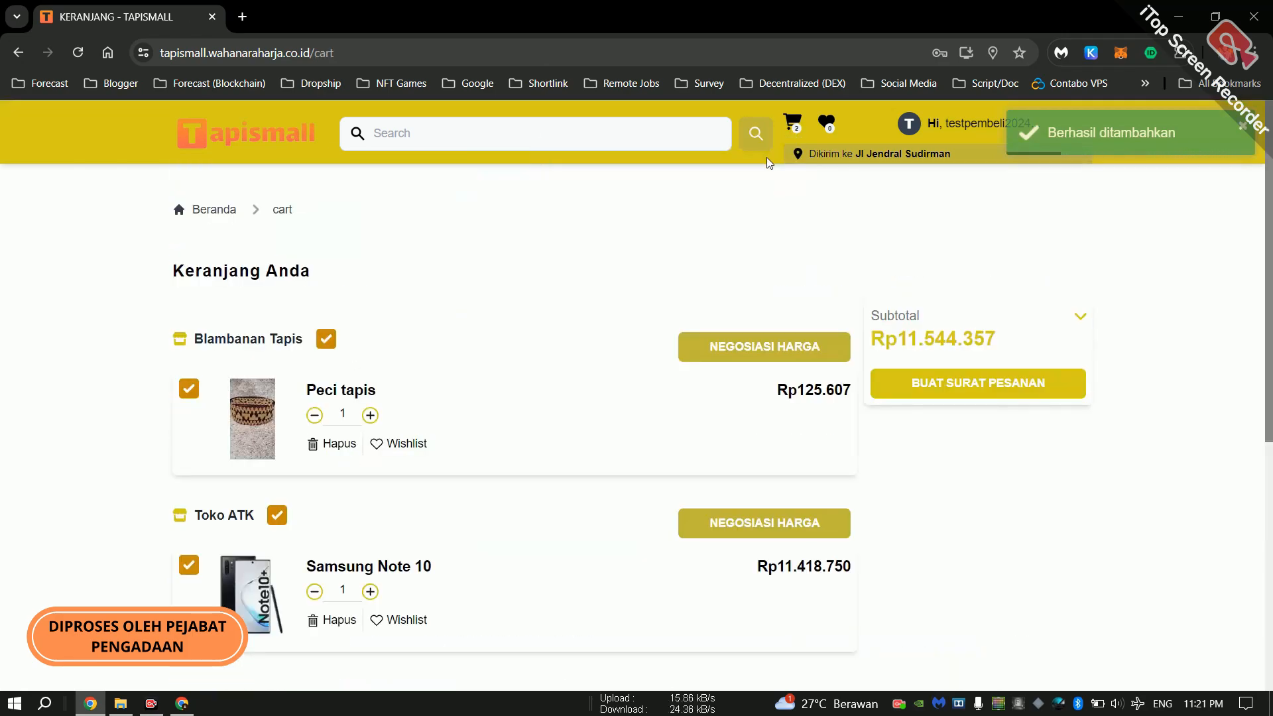
left_click(324, 446)
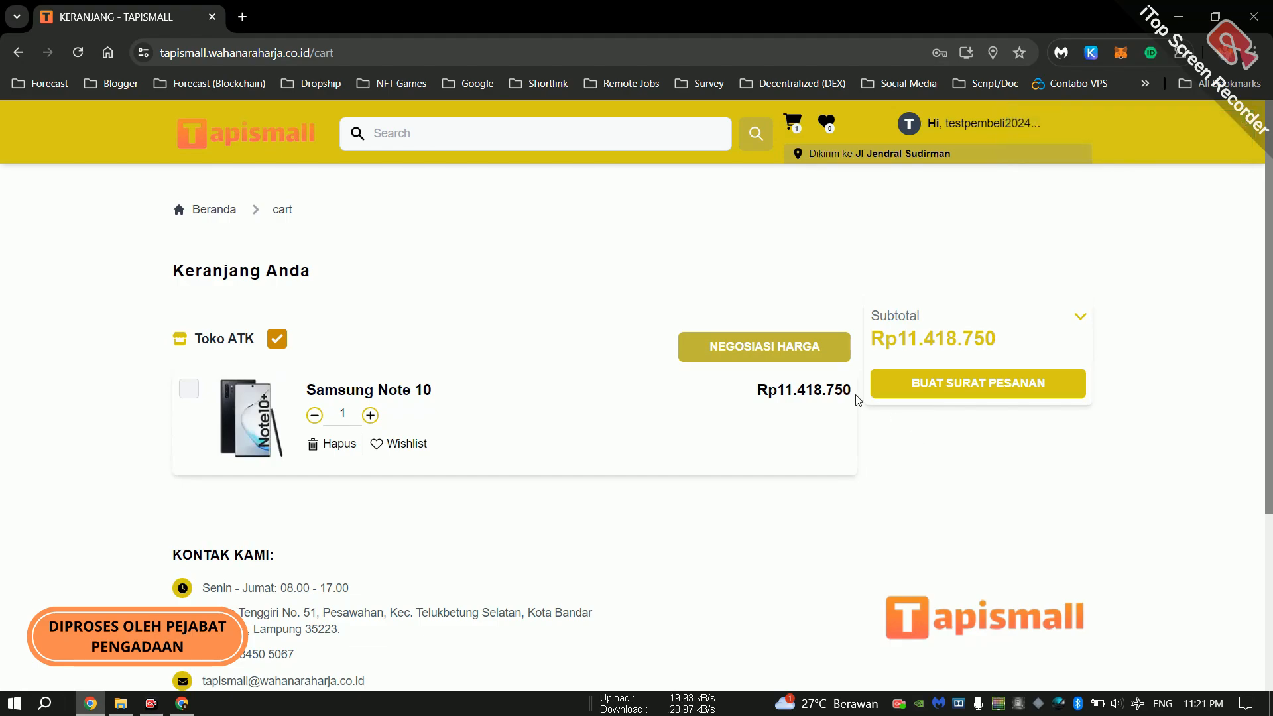
left_click(193, 391)
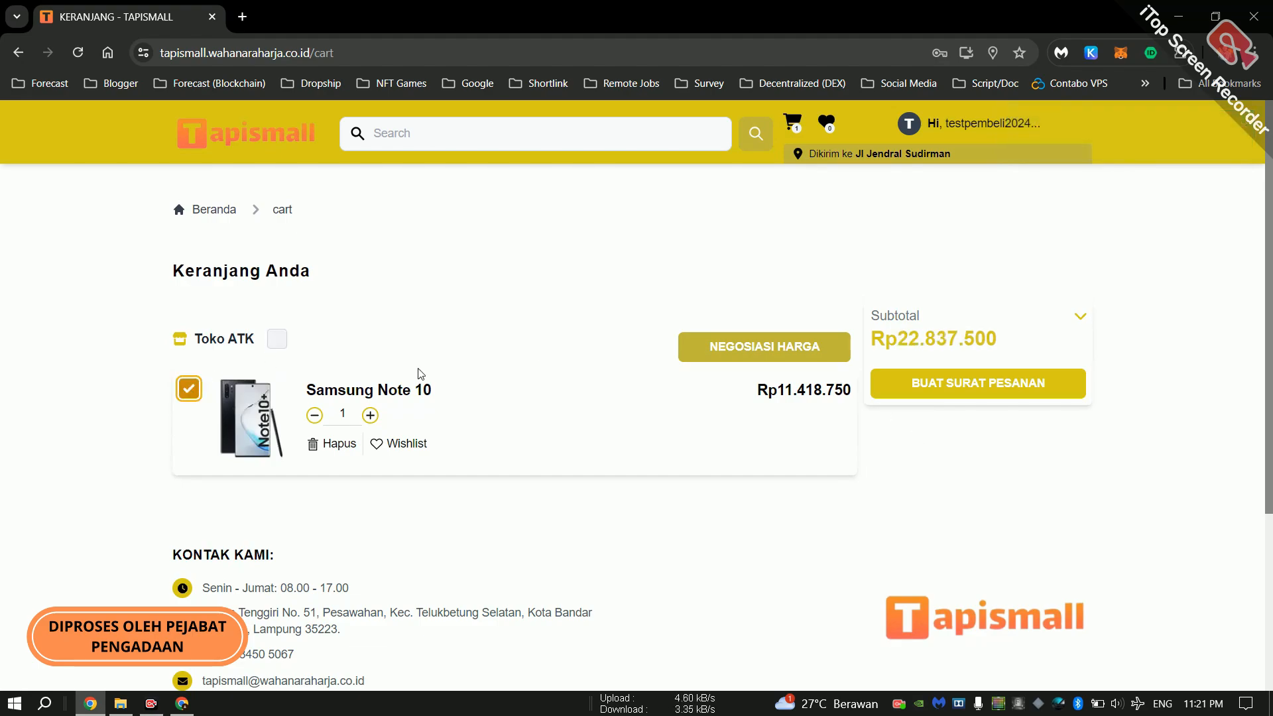
Submit a price negotiation to Toko ATK for the Samsung Note 10, offering 11400000
left_click(742, 350)
left_click(711, 364)
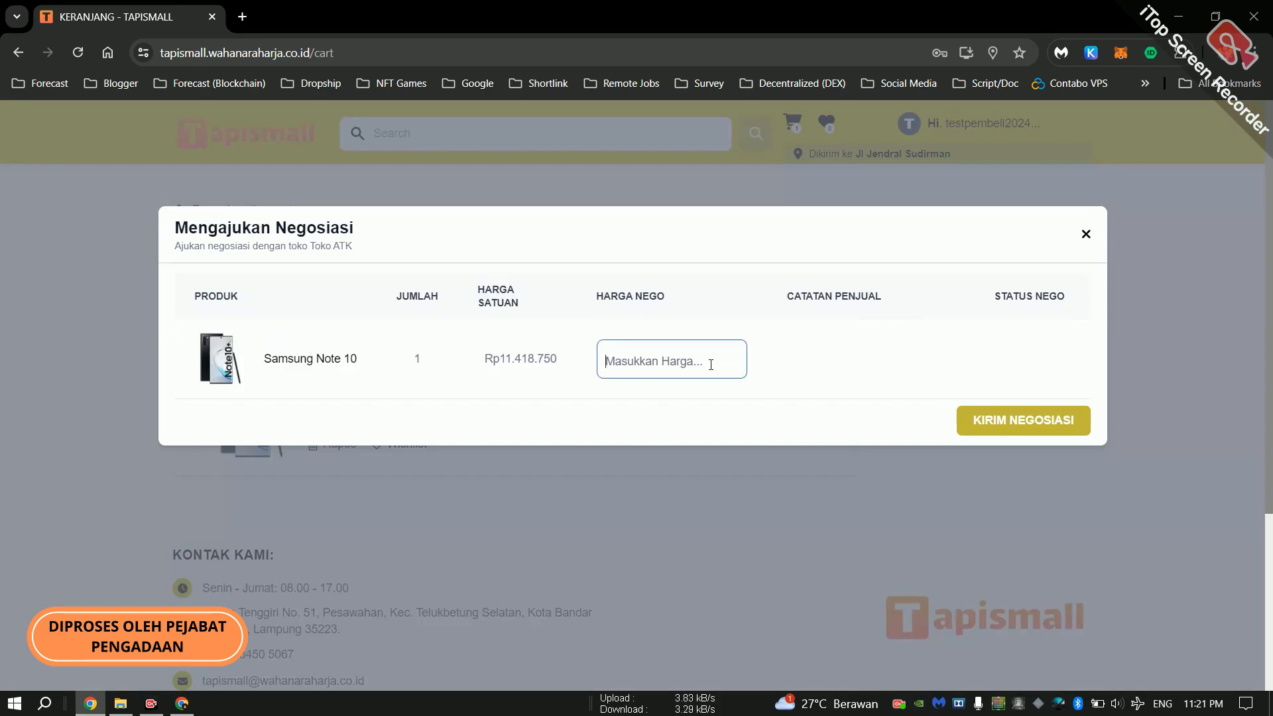
type("11400000")
left_click(967, 426)
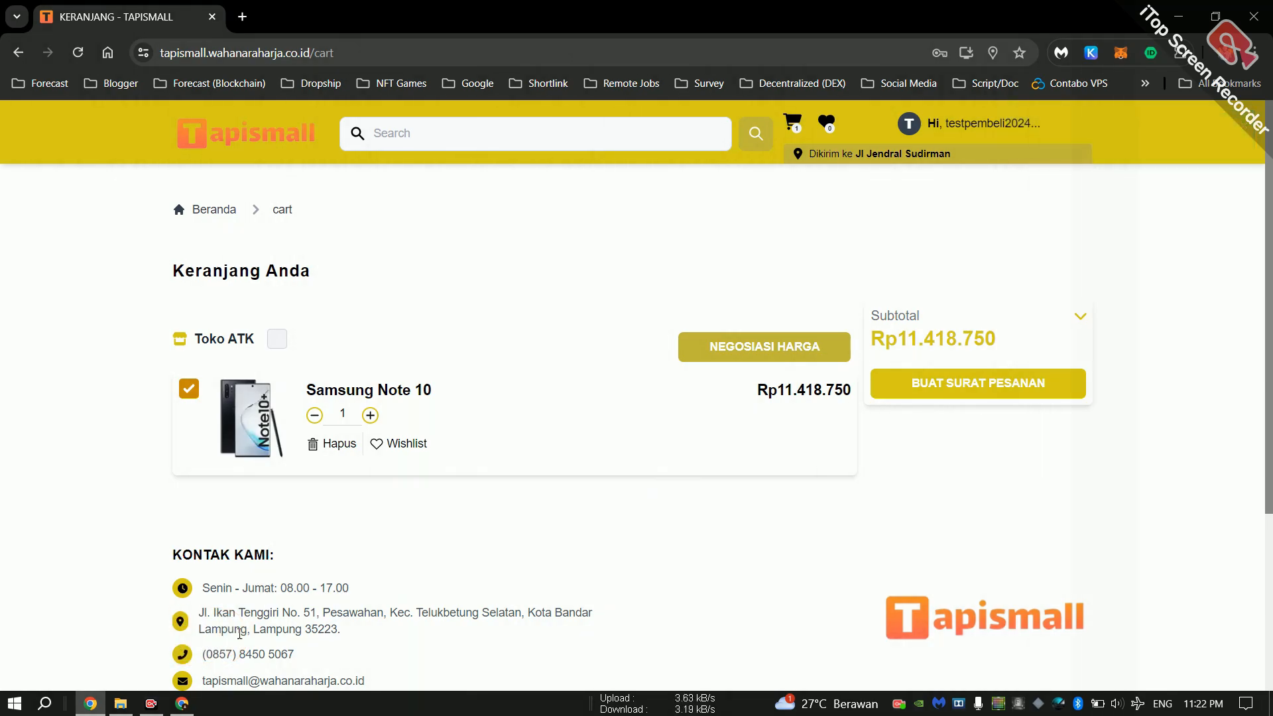
Switch to the seller's browser window and open the negotiation requests of the seller's store
left_click(177, 708)
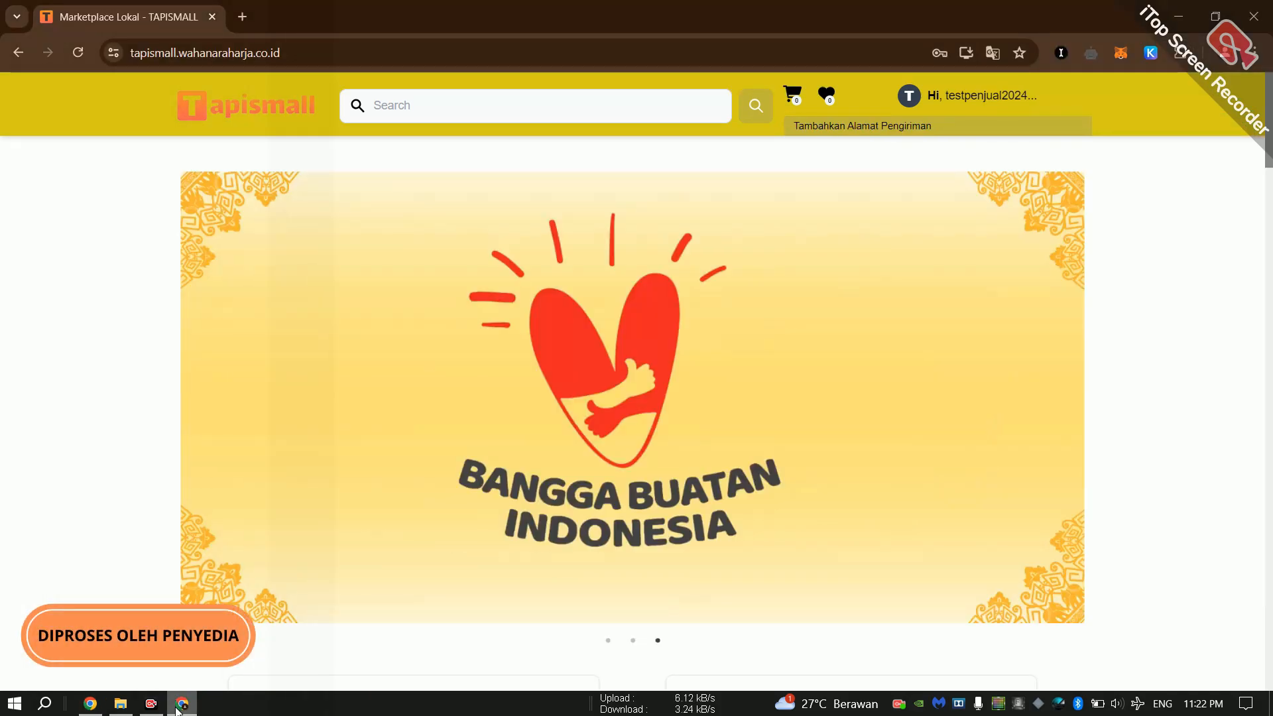
mouse_move(962, 106)
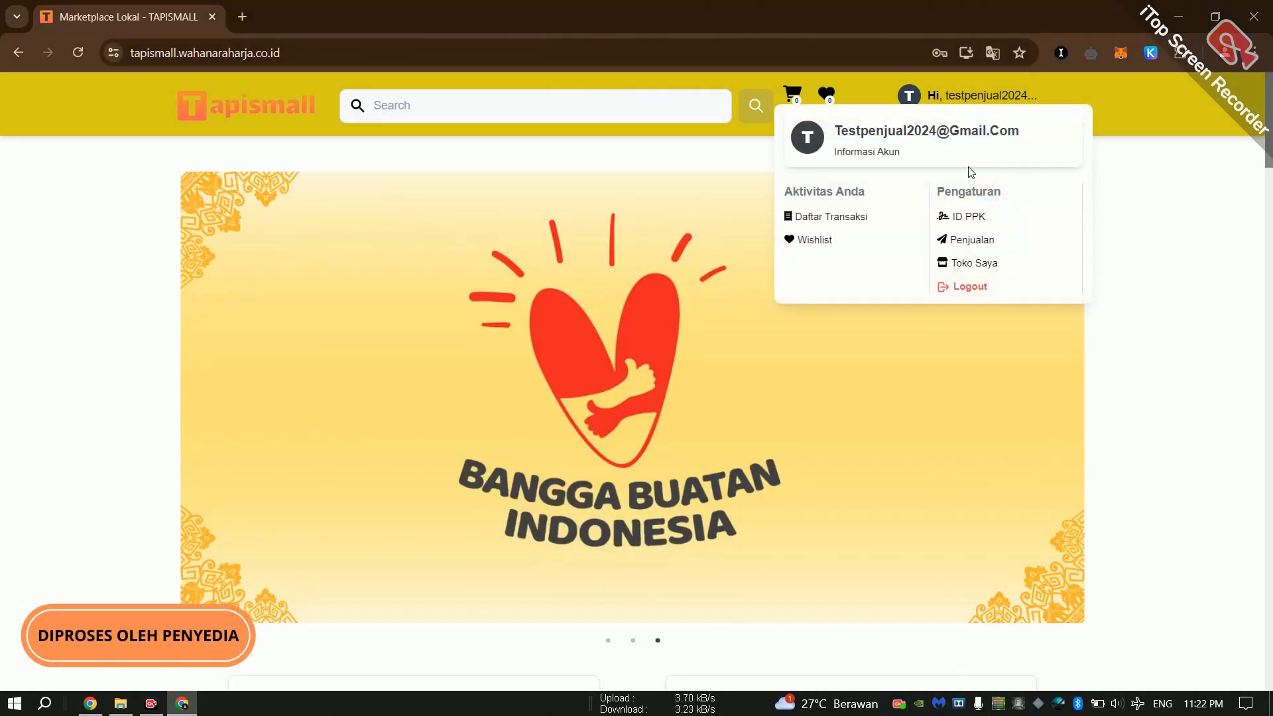
left_click(966, 265)
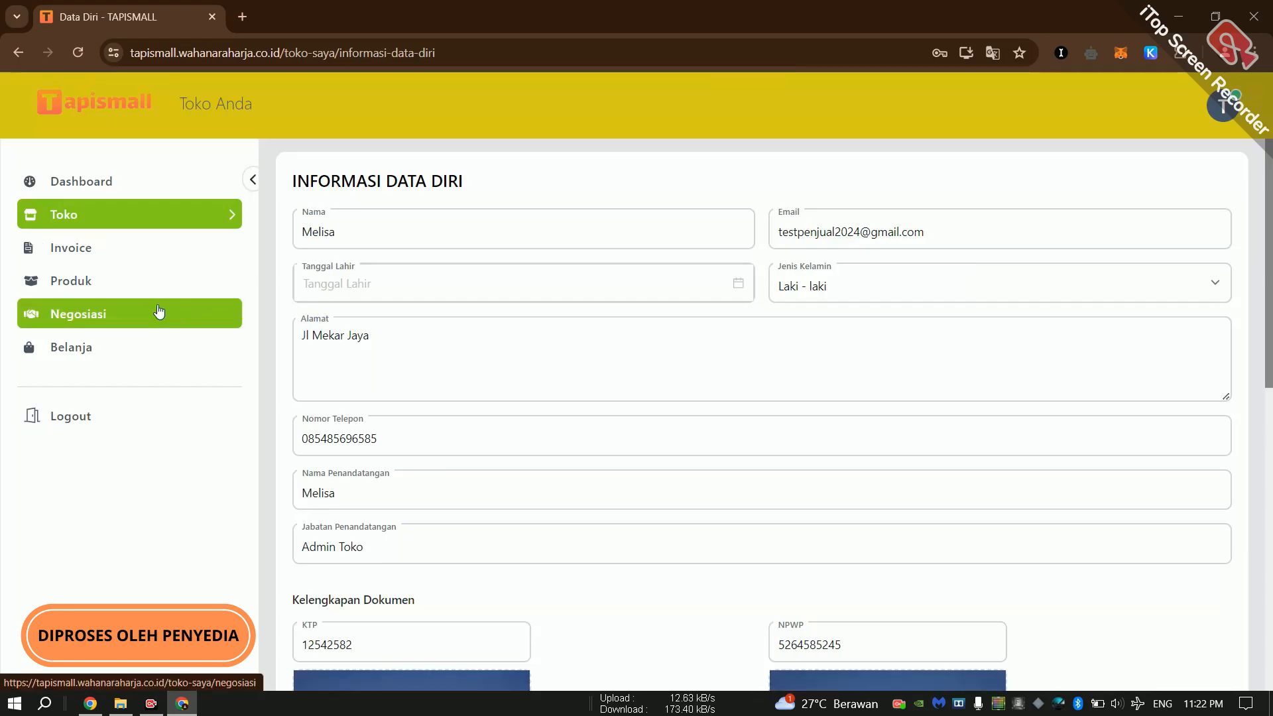
left_click(159, 311)
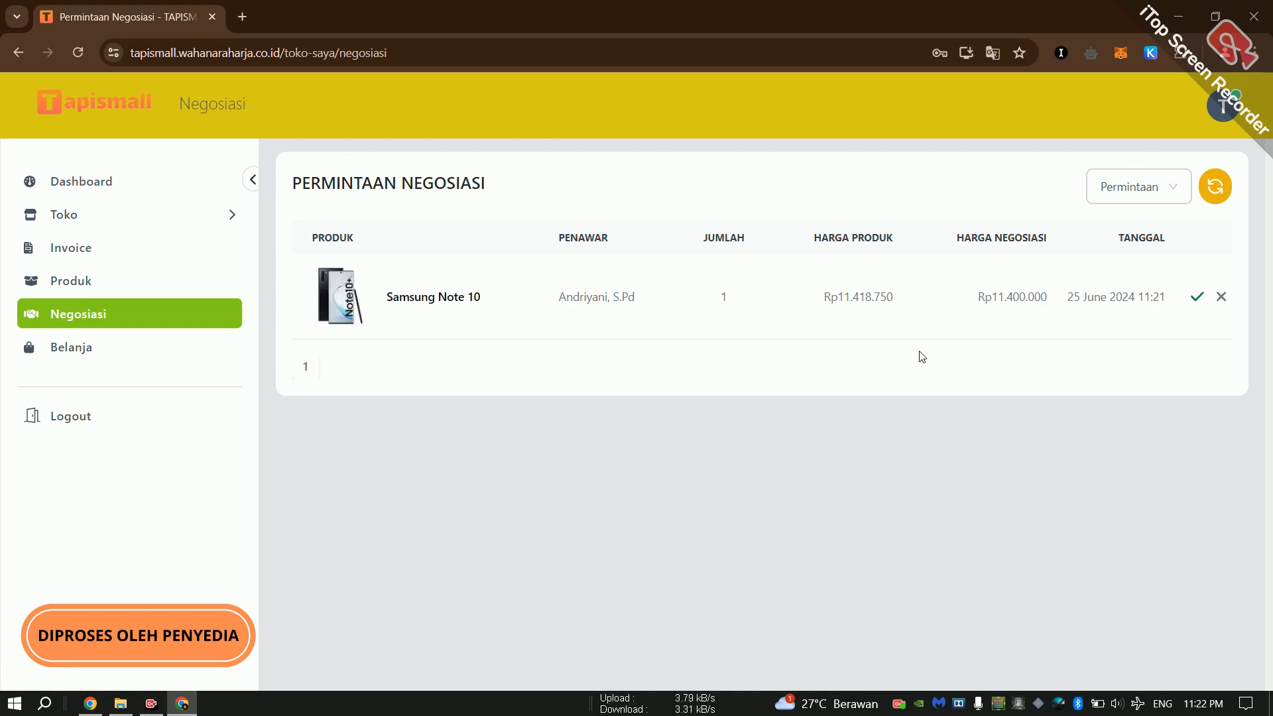
Review the product price and the rejection form of the Samsung Note 10 negotiation request without rejecting it
left_click_drag(894, 297, 837, 296)
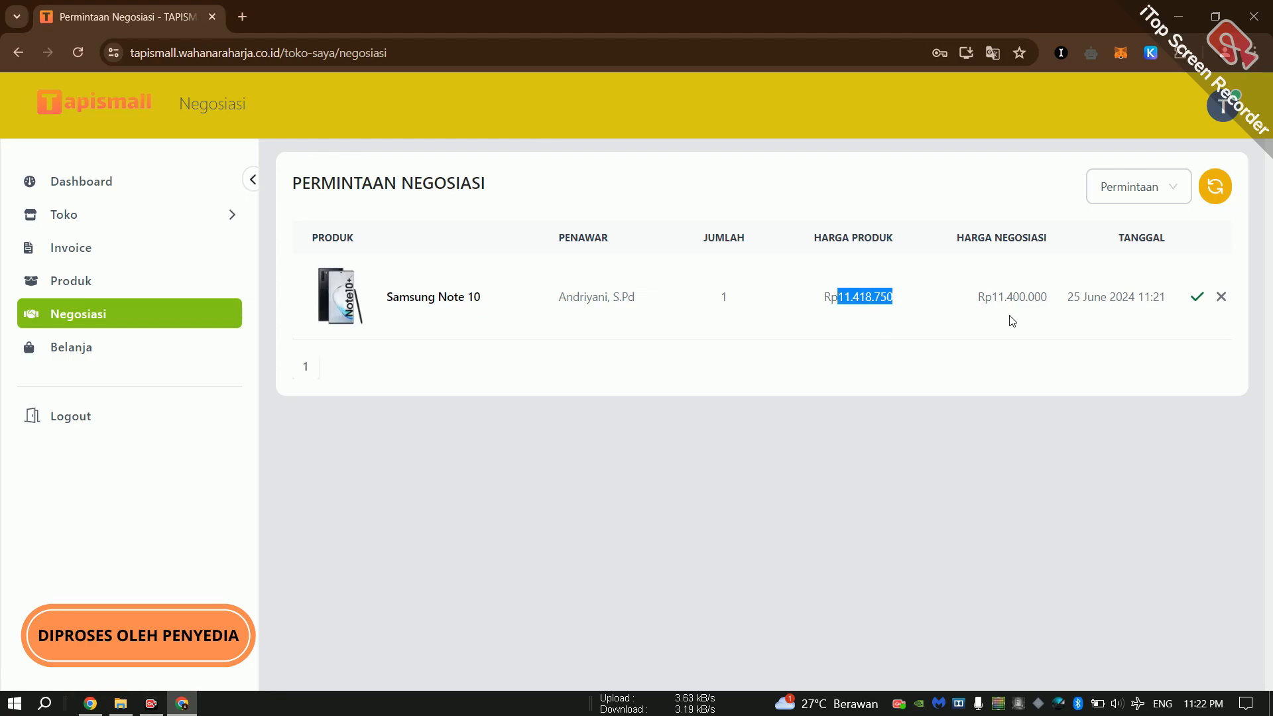
left_click(1073, 356)
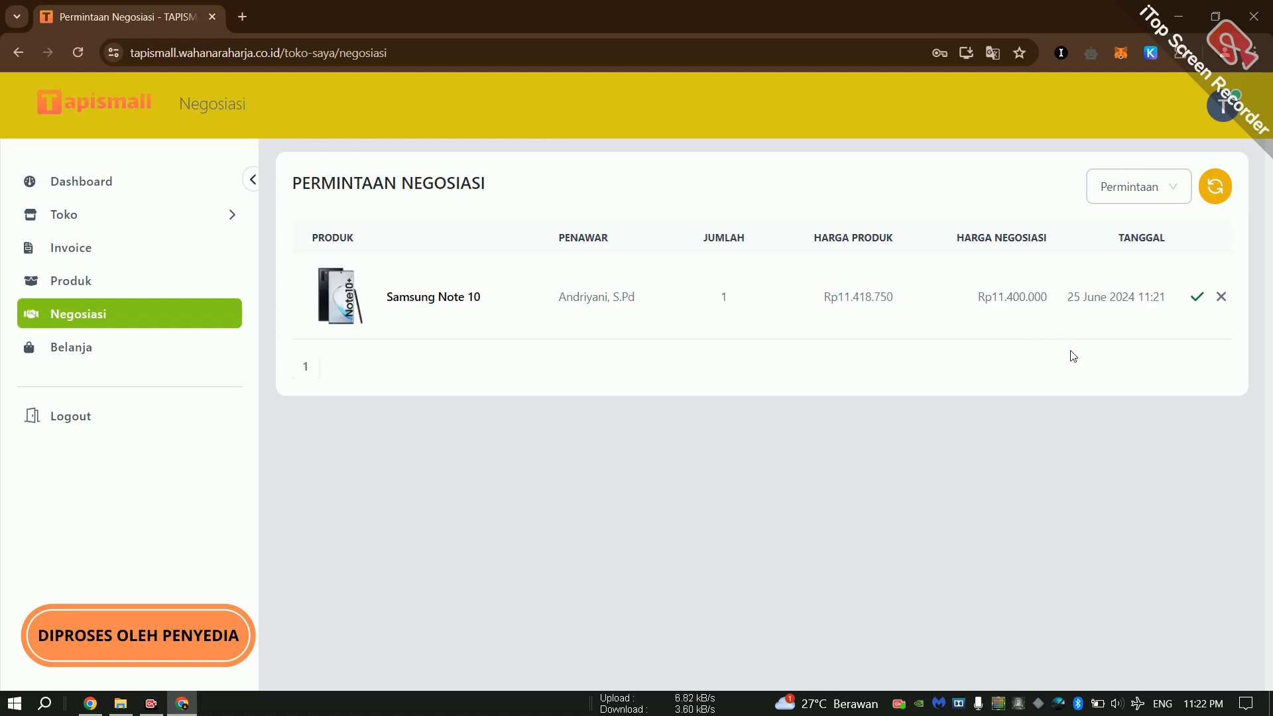
left_click(1221, 297)
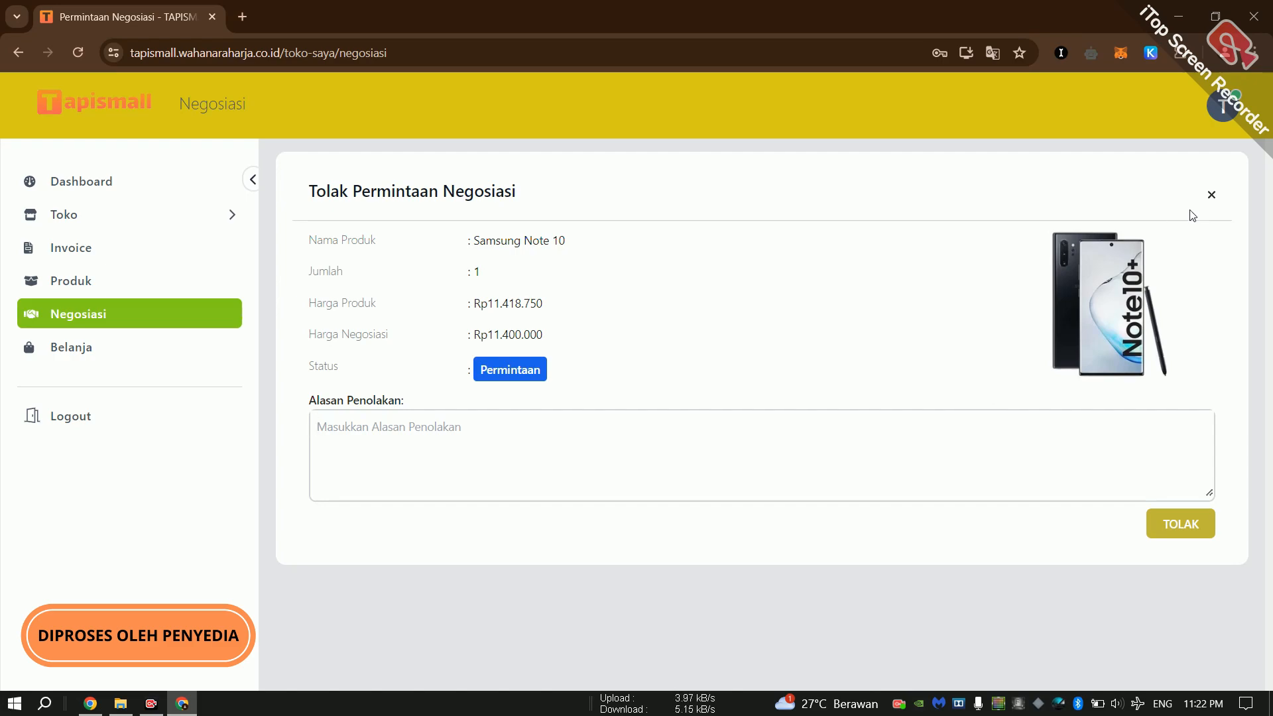
left_click(1212, 196)
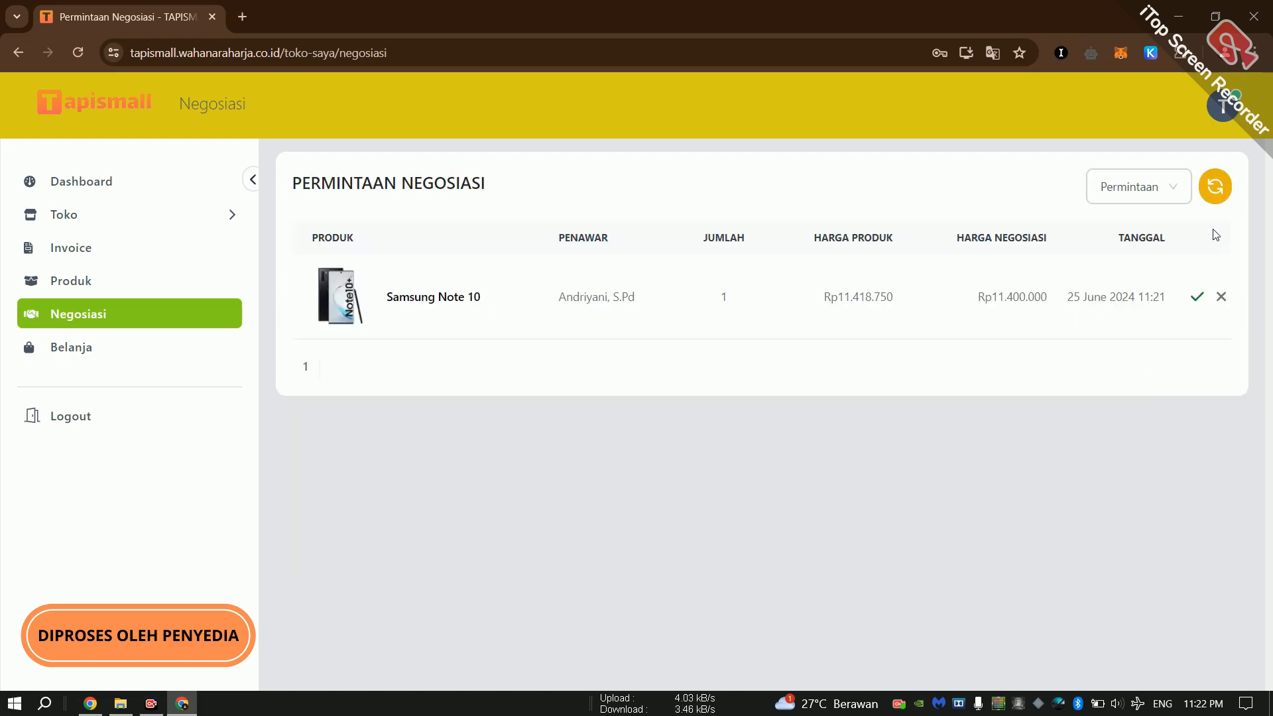
Approve the Samsung Note 10 negotiation request and confirm the approval
left_click(1199, 298)
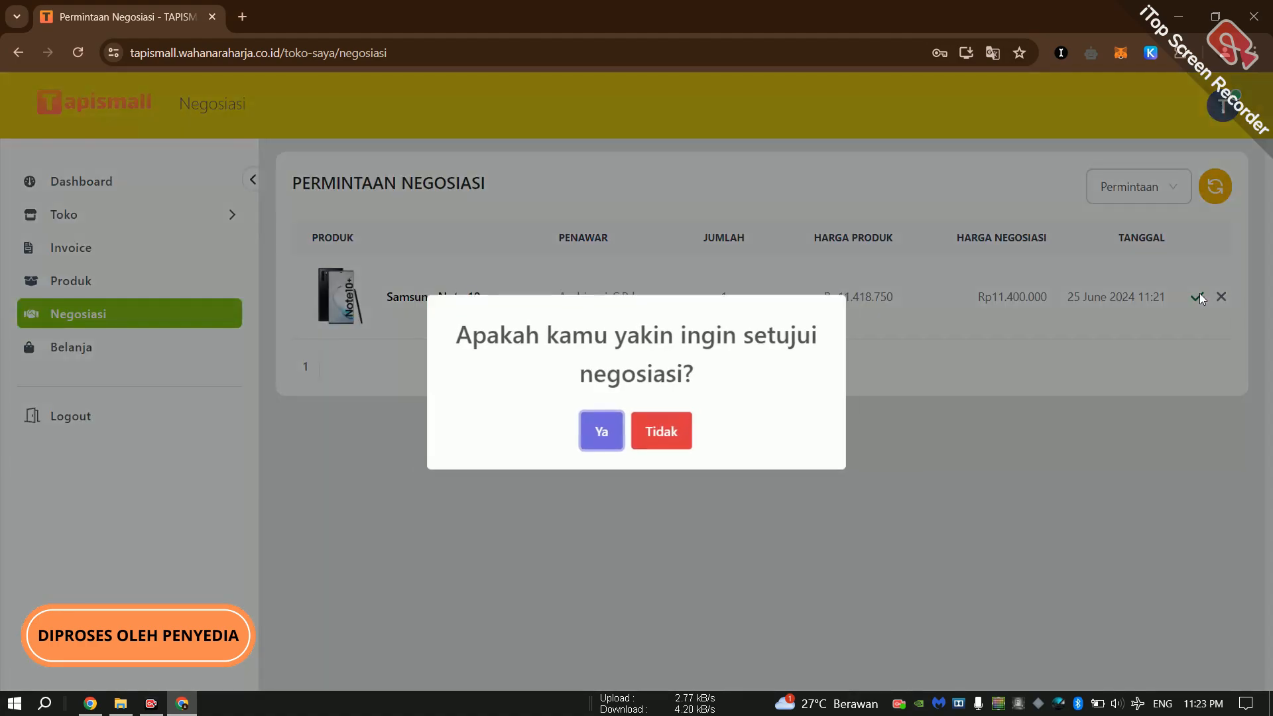
left_click(608, 433)
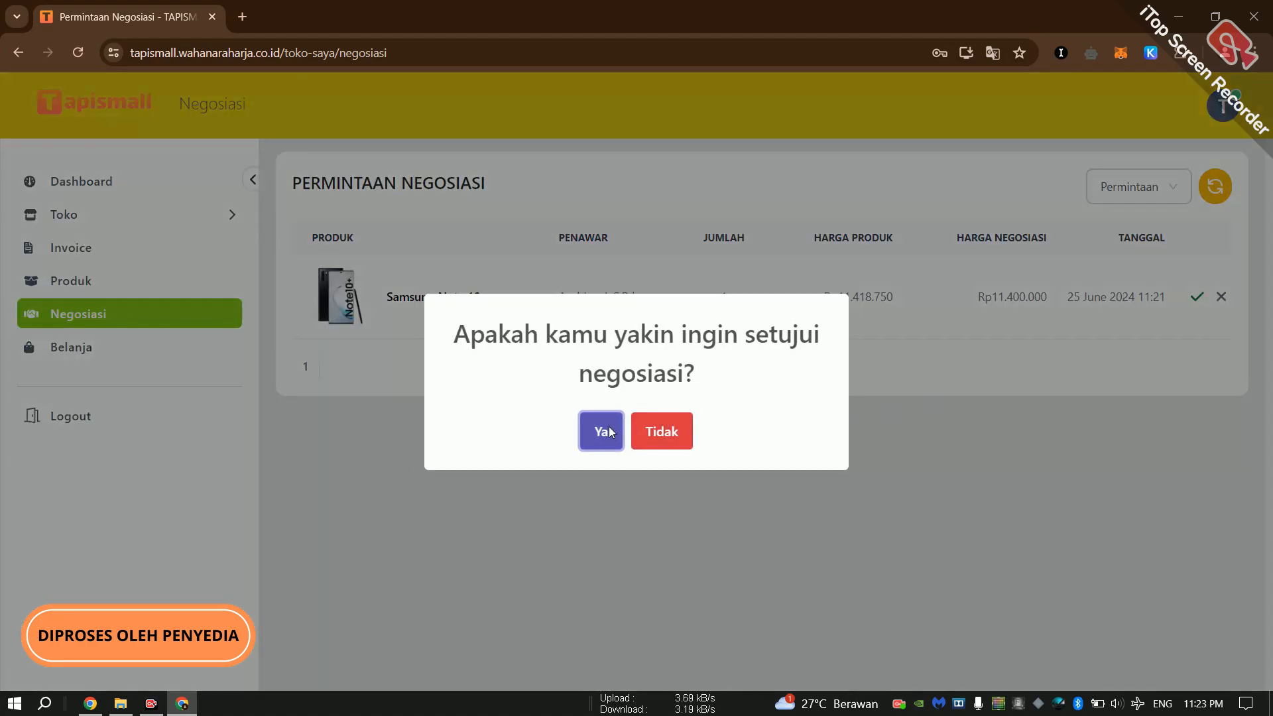
left_click(634, 464)
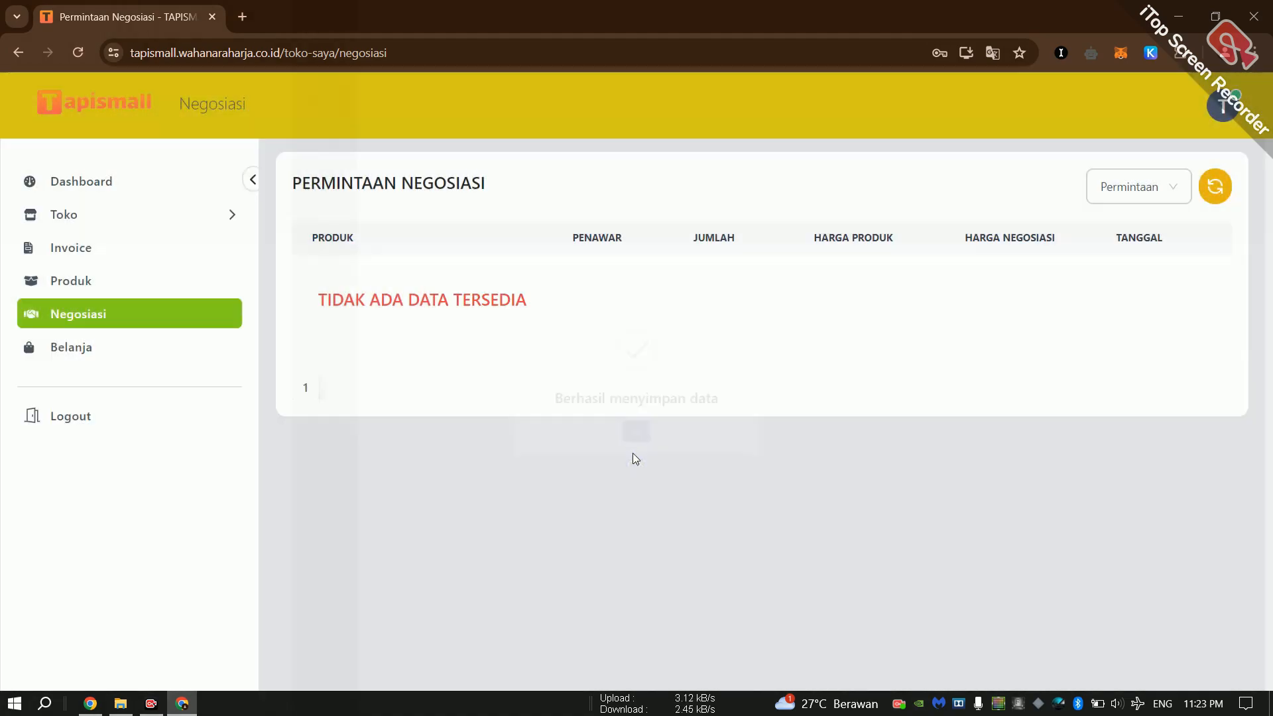
Switch to the buyer's browser window, reload the cart, and place the Samsung Note 10 order at the negotiated price
left_click(92, 703)
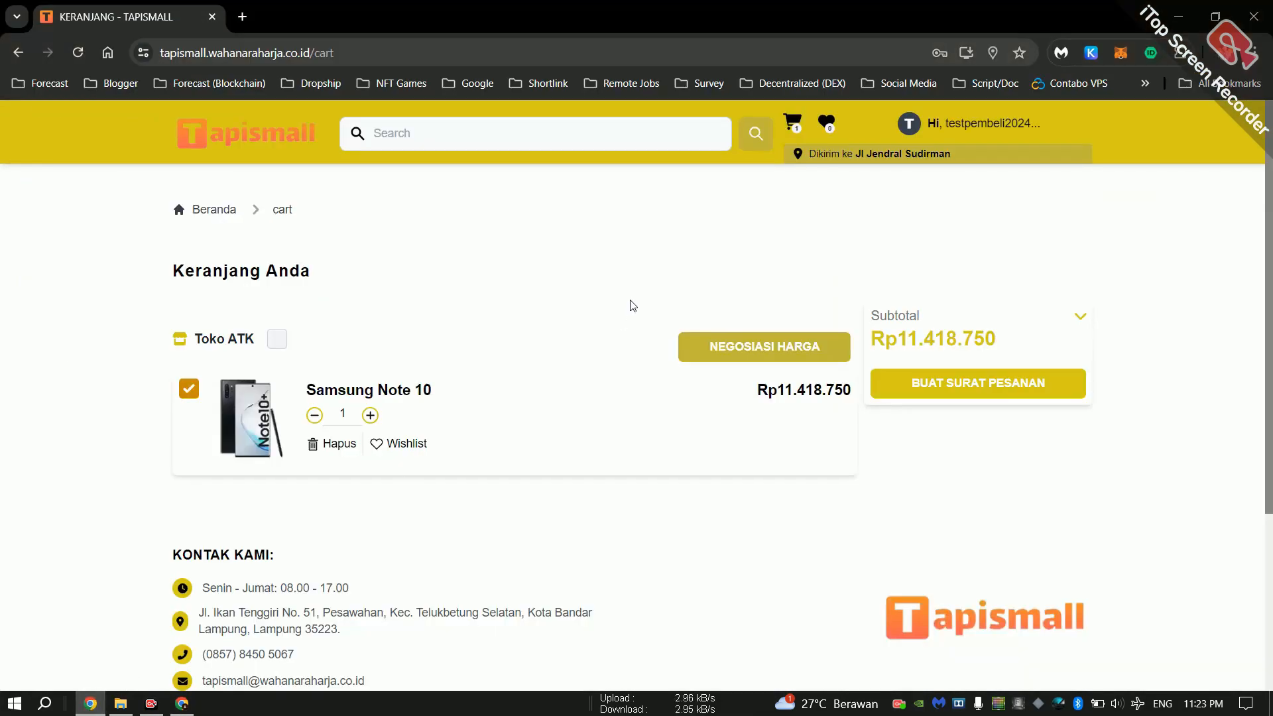
key("F5")
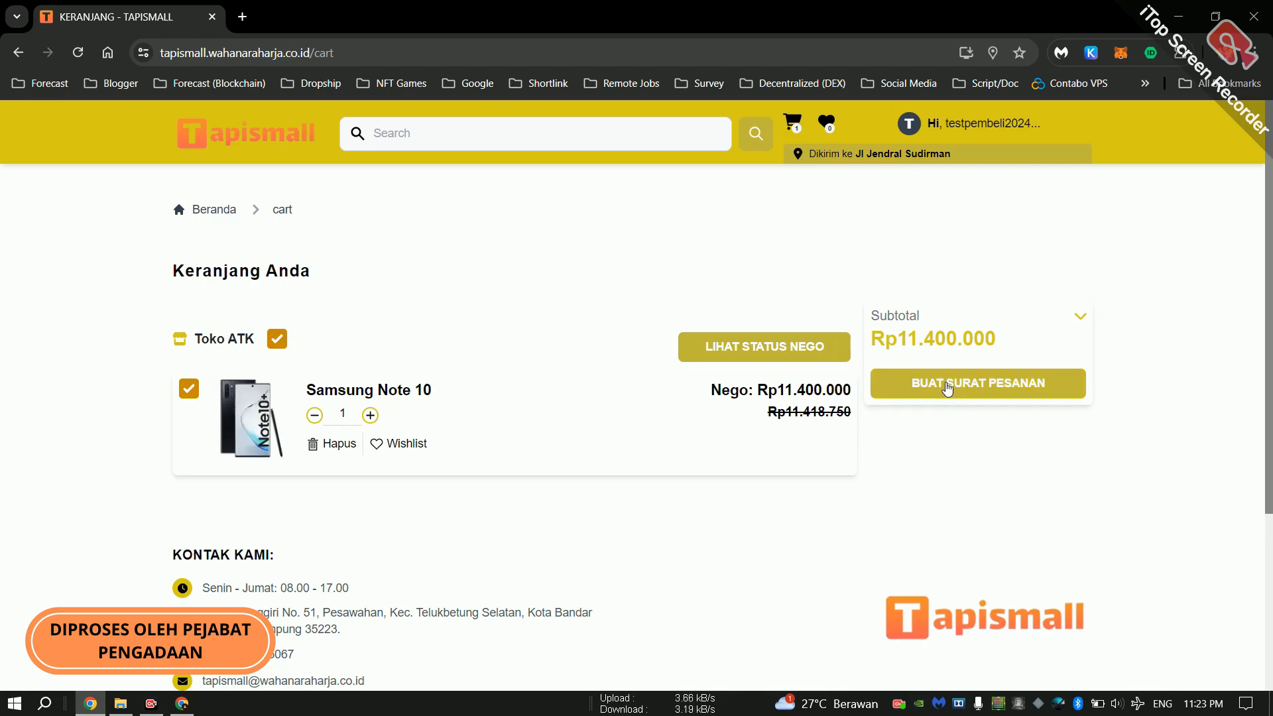
left_click(948, 389)
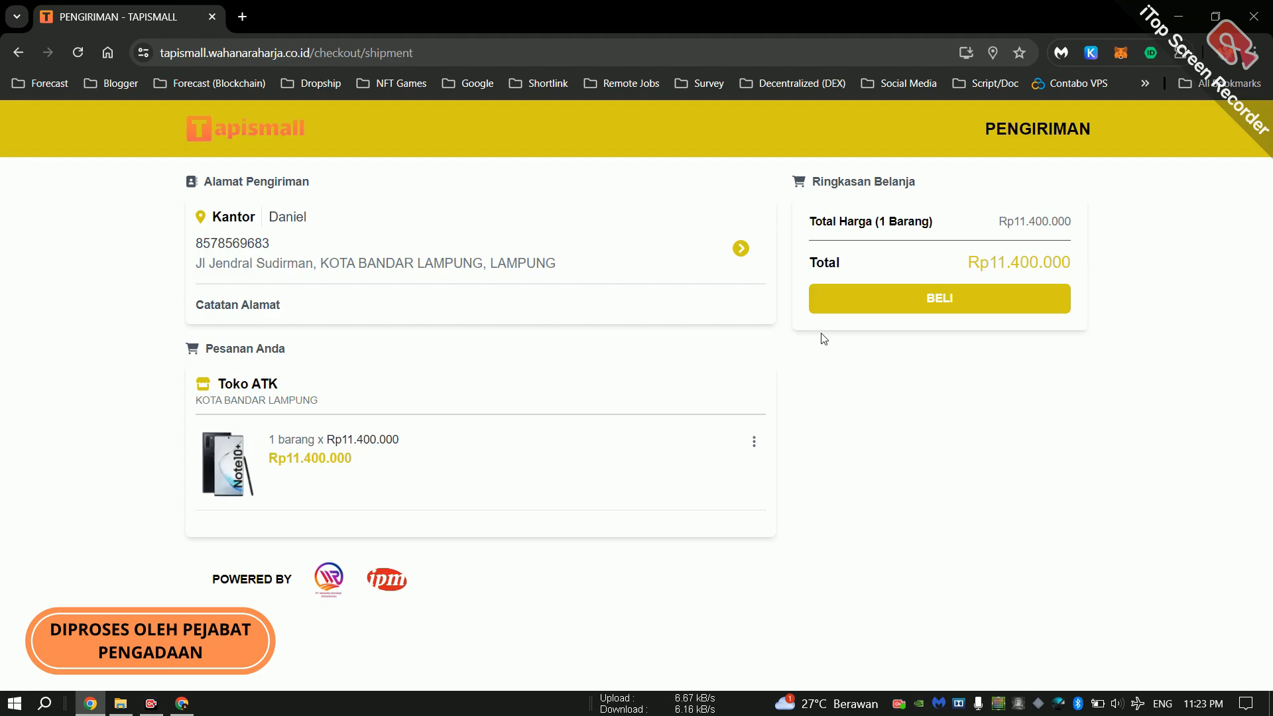
left_click(945, 316)
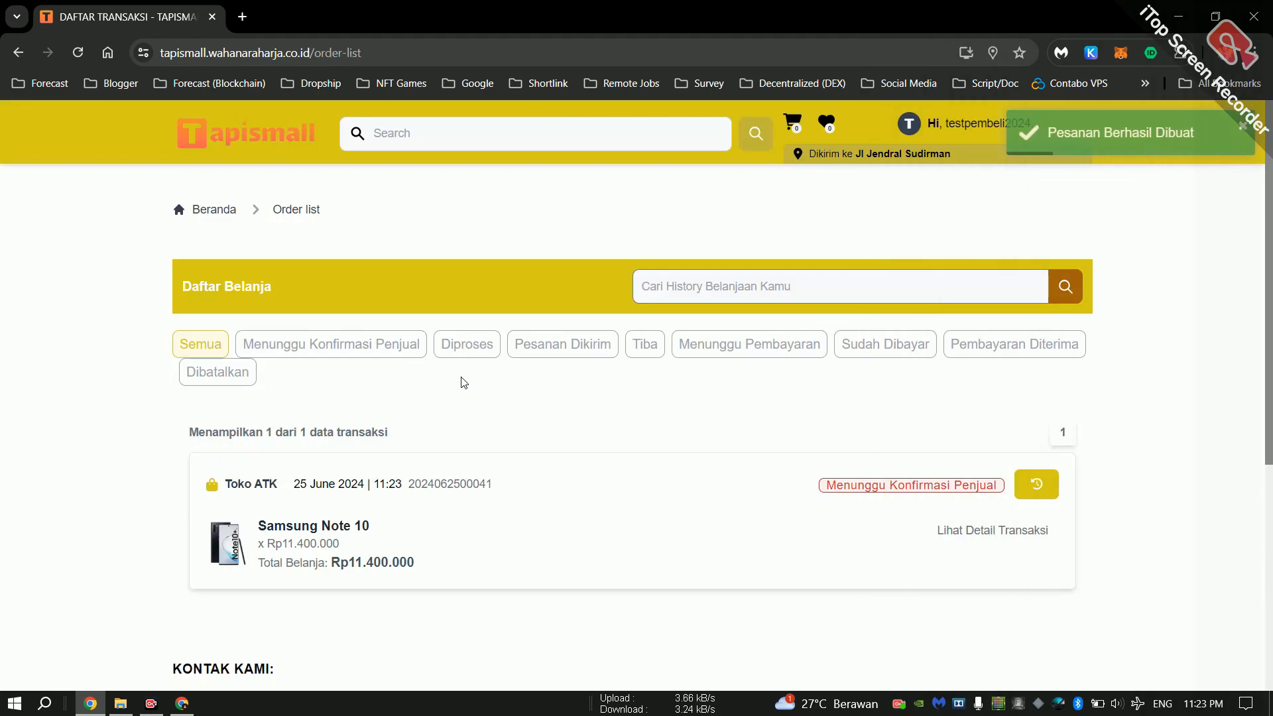
In the seller's browser window, open the Surat Pesanan of the Samsung Note 10 invoice and check its item name and unit price
left_click(180, 708)
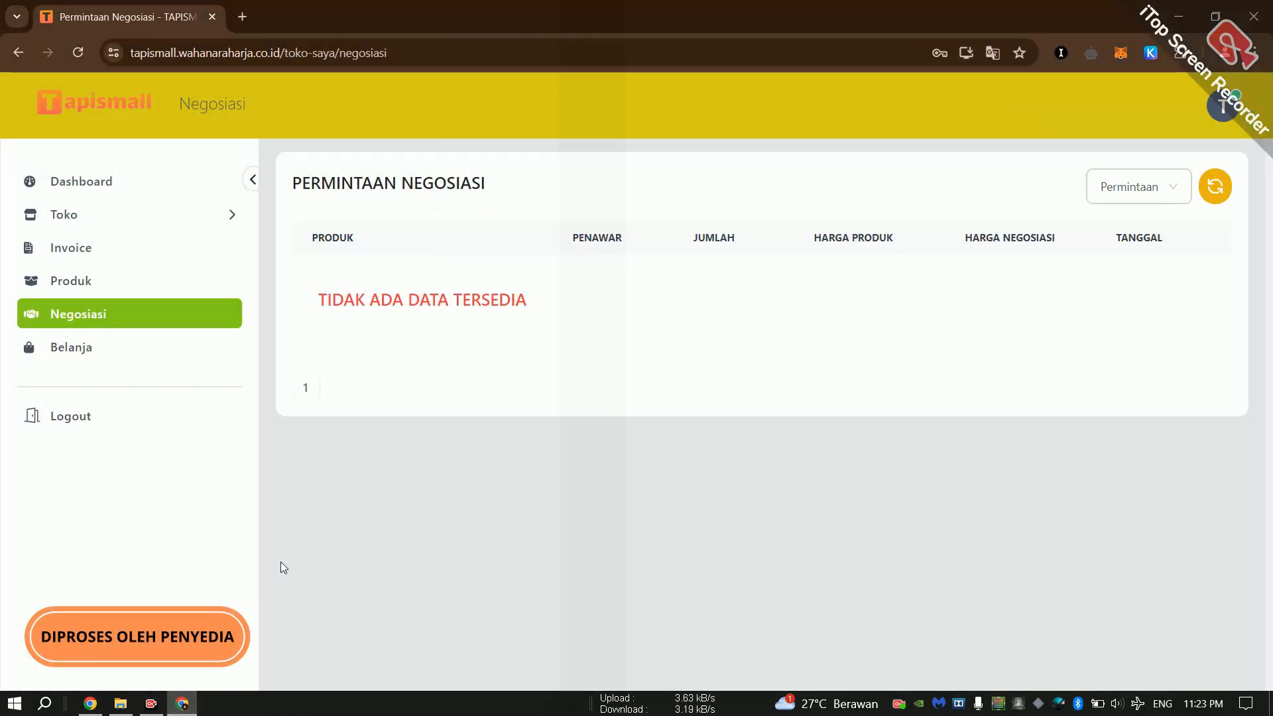
left_click(121, 261)
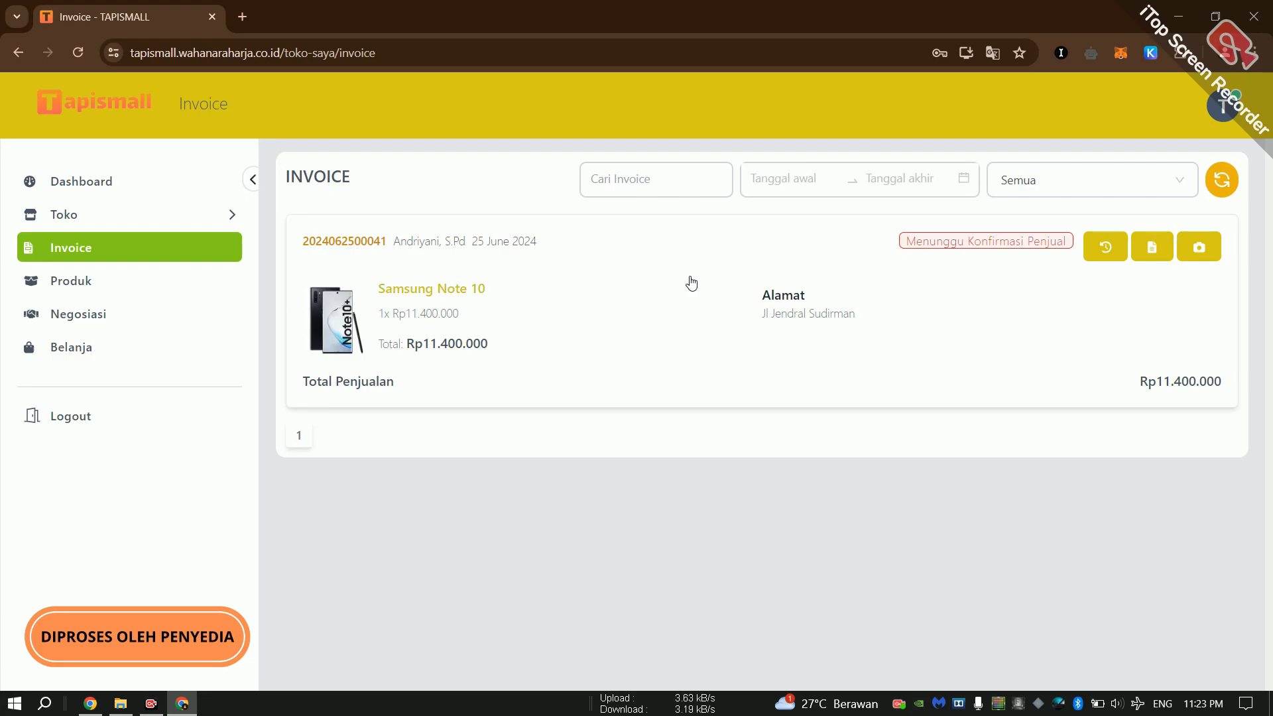
left_click(1146, 262)
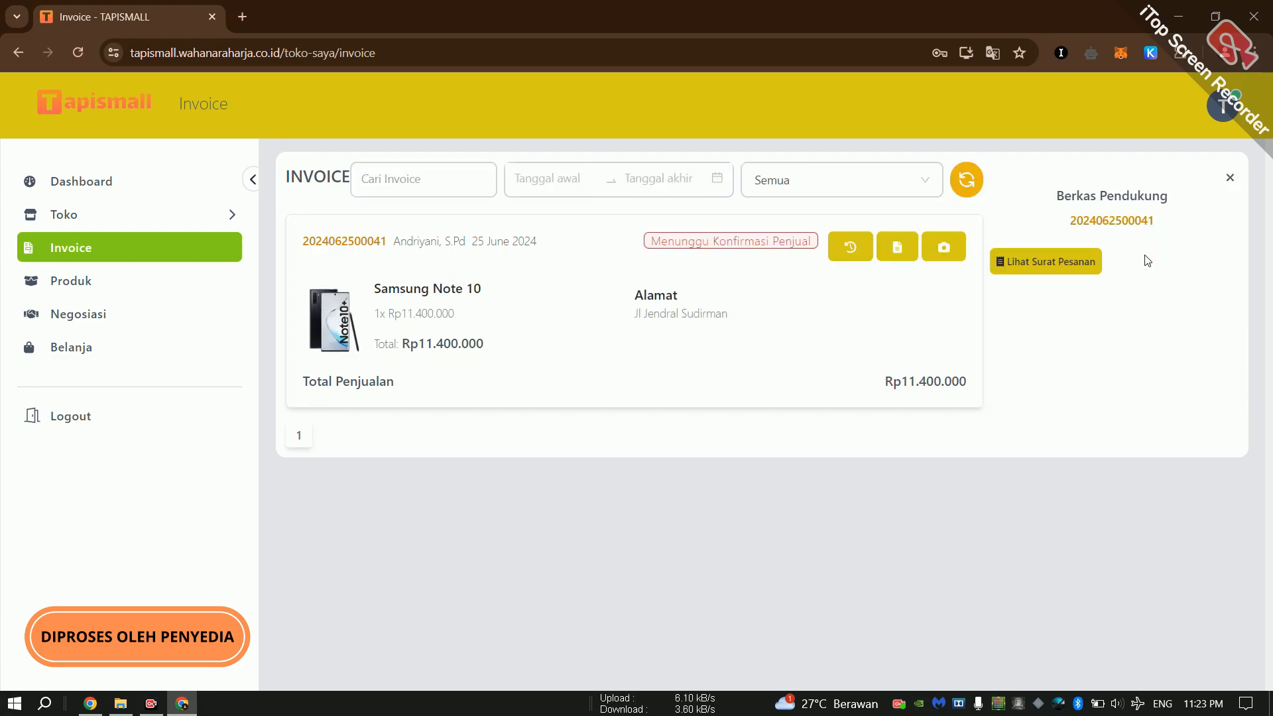
left_click(1068, 272)
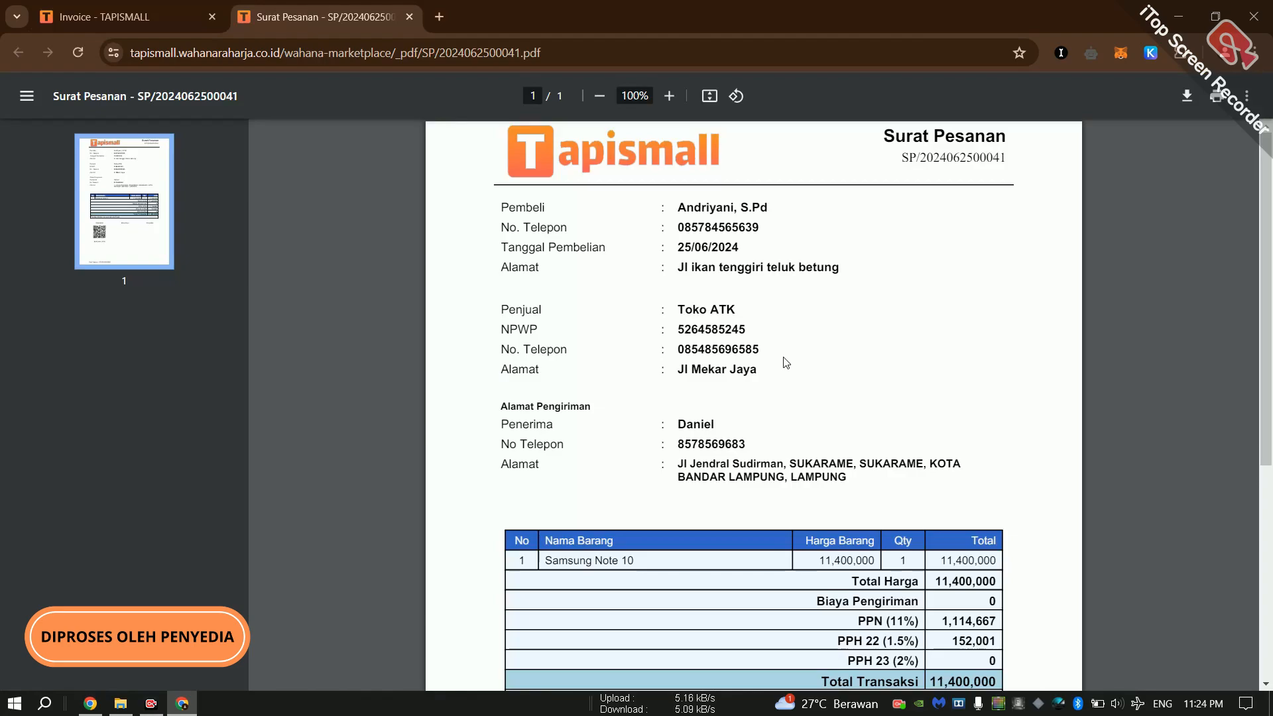
scroll(786, 361, "down", 3)
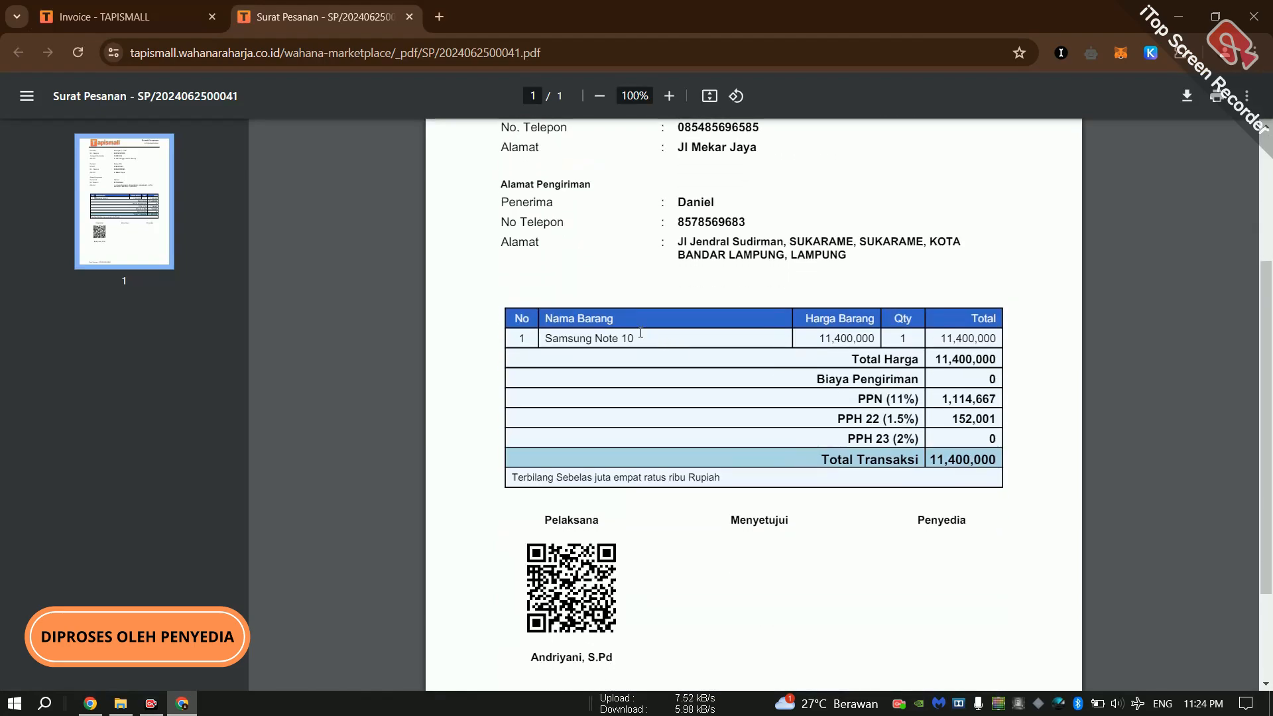
left_click_drag(637, 335, 559, 338)
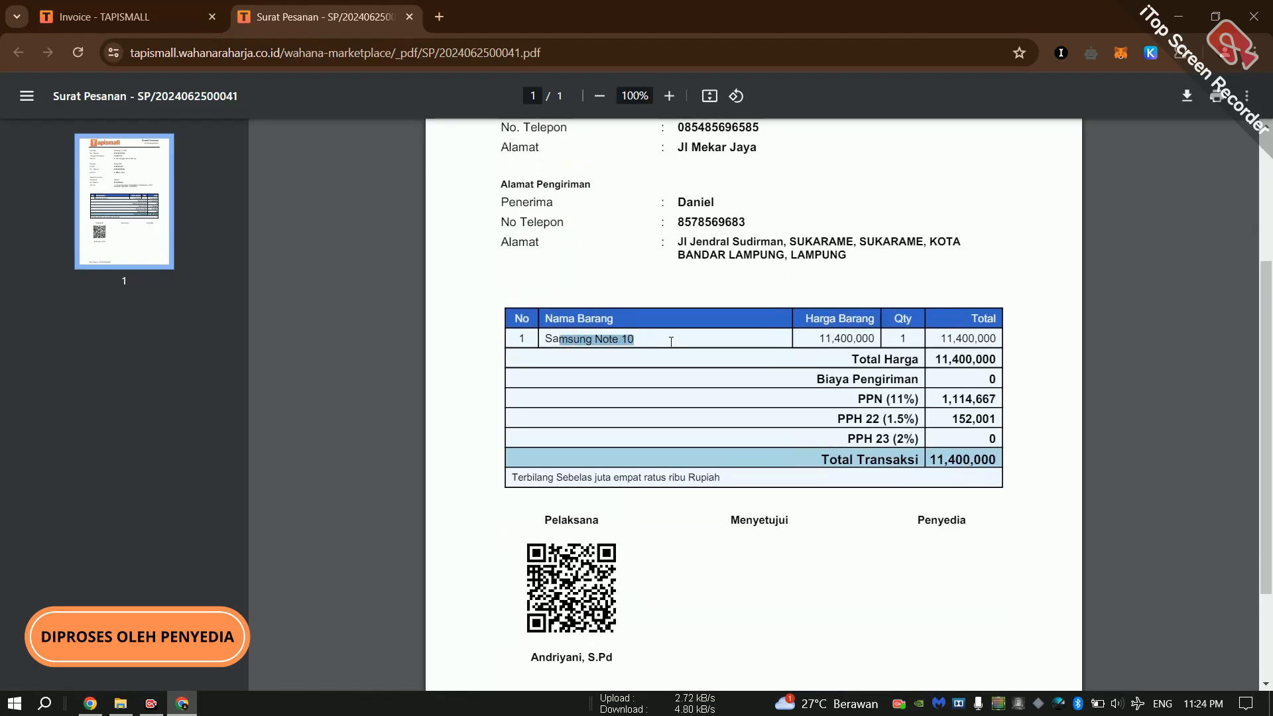
left_click(822, 337)
left_click_drag(823, 336, 882, 340)
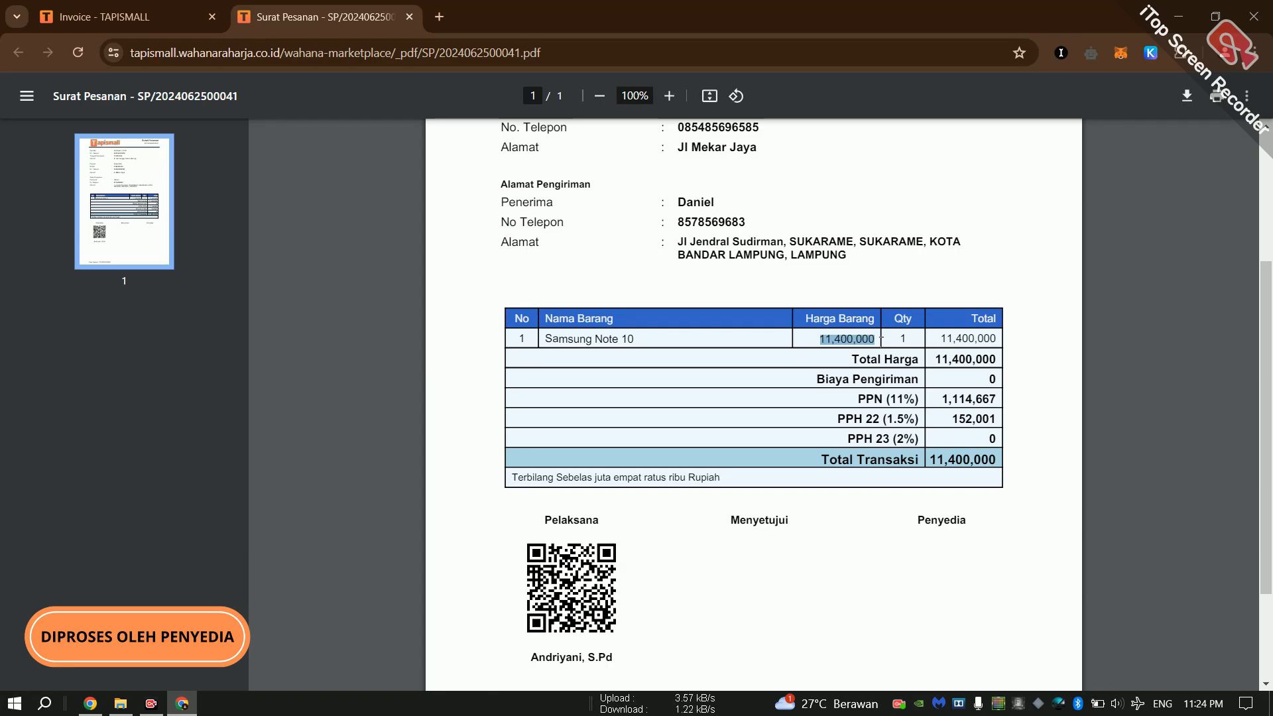
Check the totals and signature area of the Samsung Note 10 Surat Pesanan and close the document
scroll(814, 409, "down", 2)
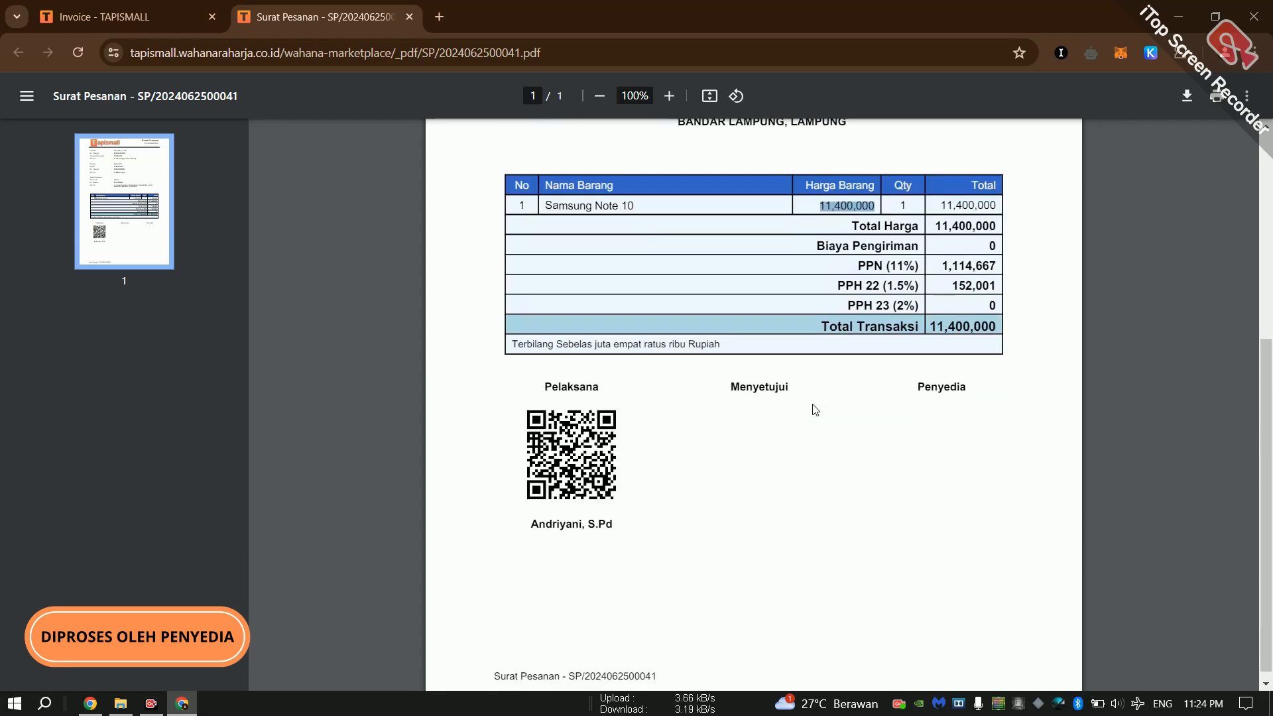
scroll(815, 409, "up", 2)
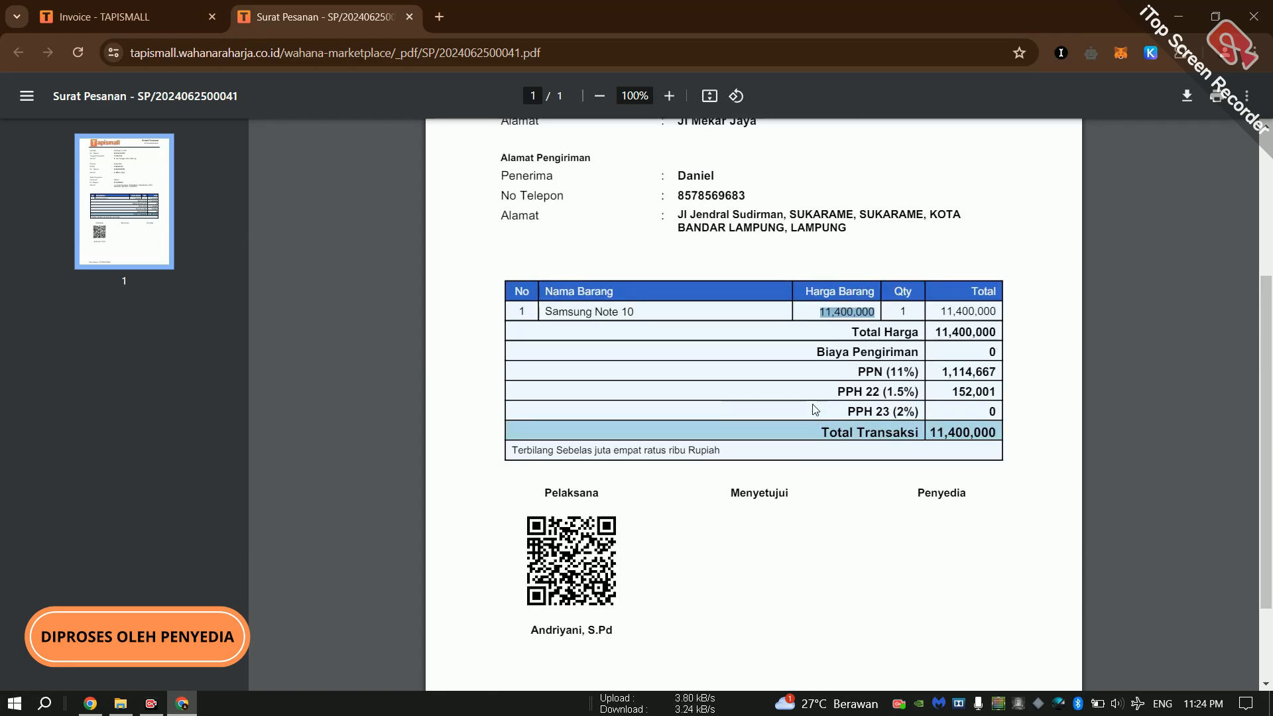
left_click(410, 16)
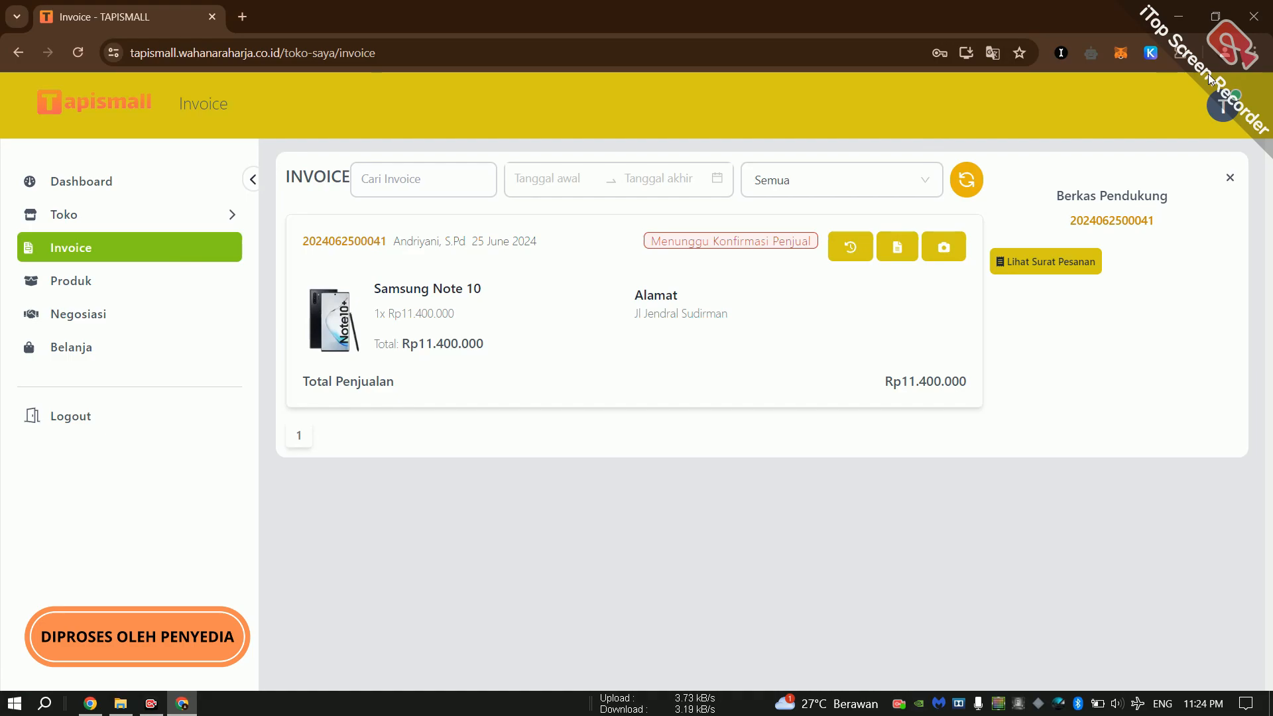
Open the seller's Penjualan Surat Pesanan list, approve the 25 June 2024 order letter, and confirm the approval
left_click(1224, 103)
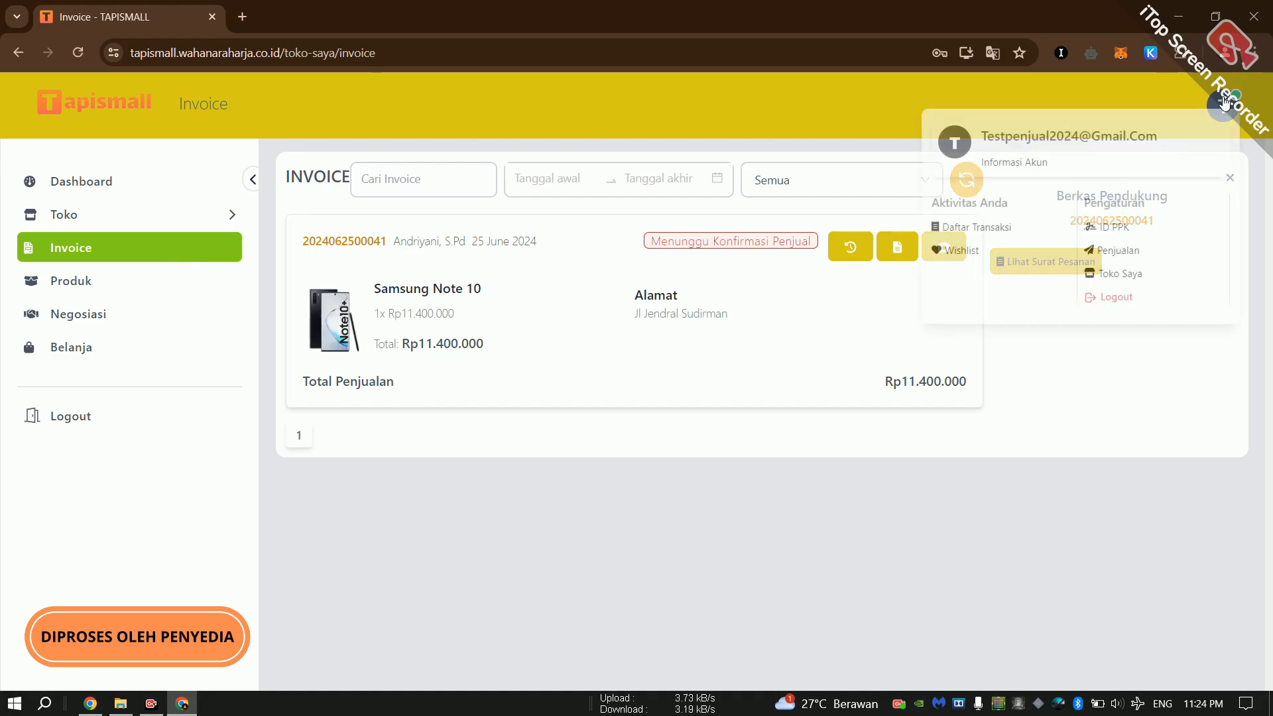
left_click(1123, 252)
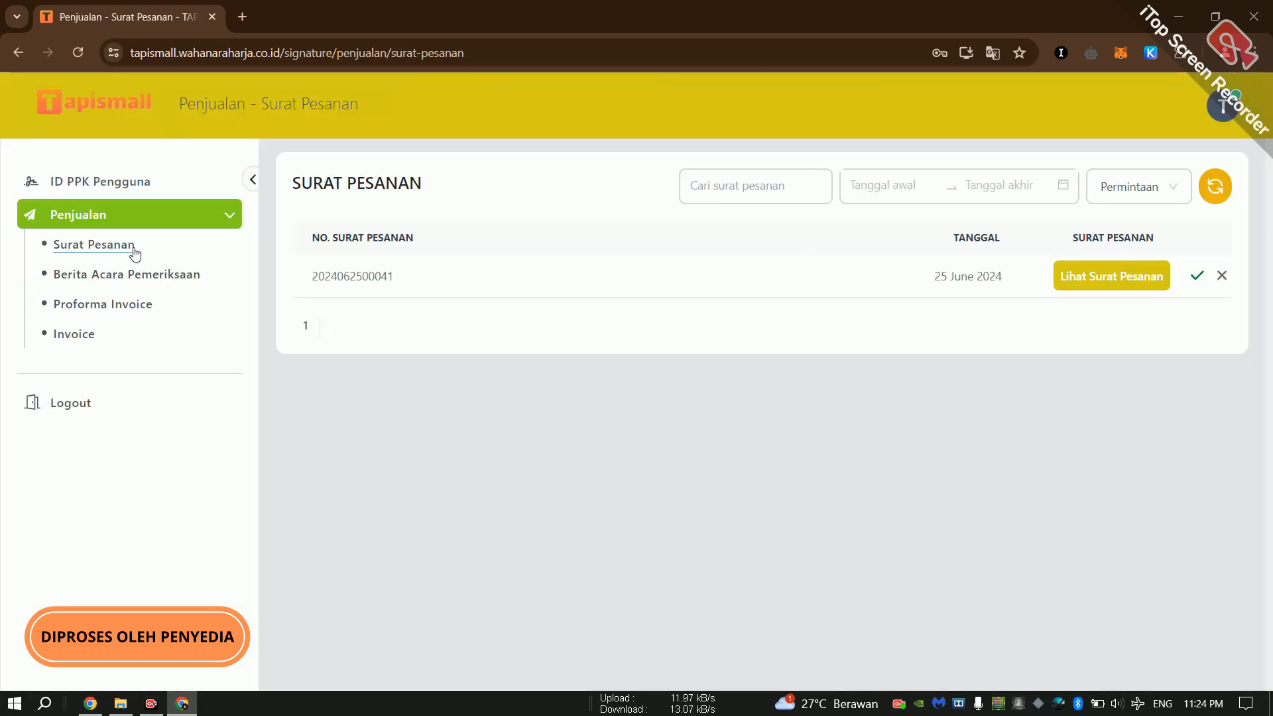
left_click(117, 252)
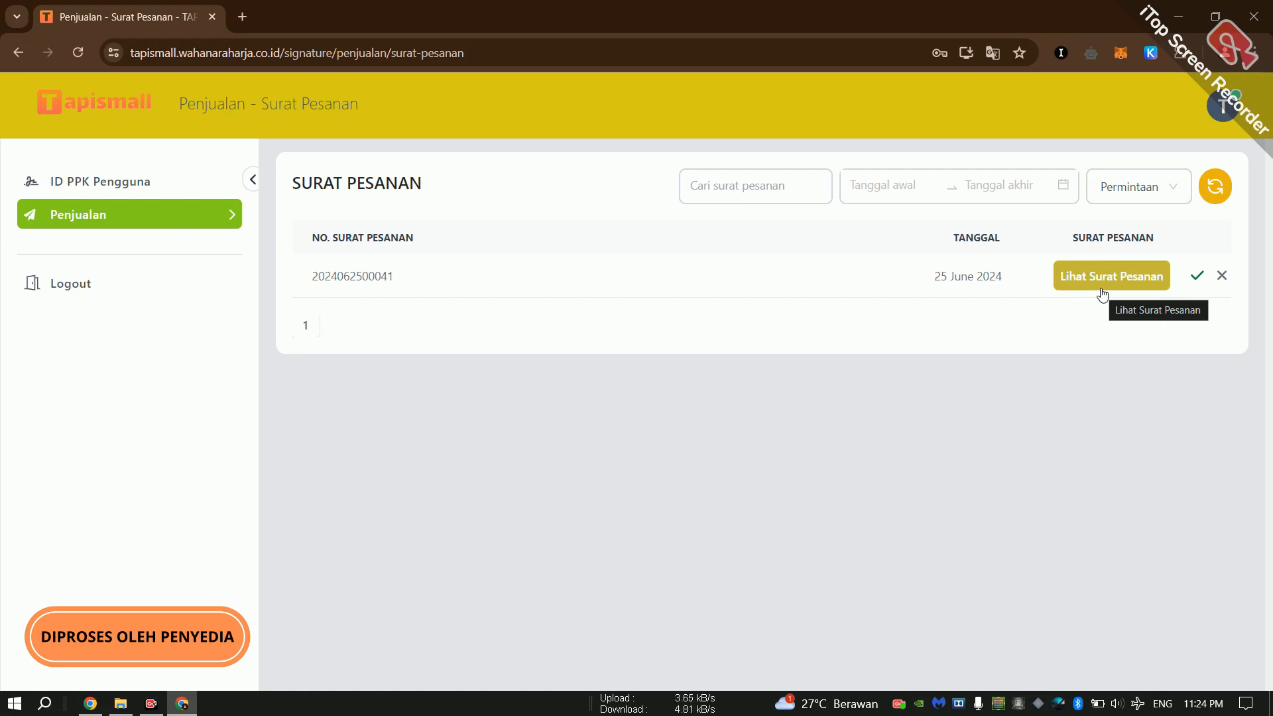
left_click(1197, 277)
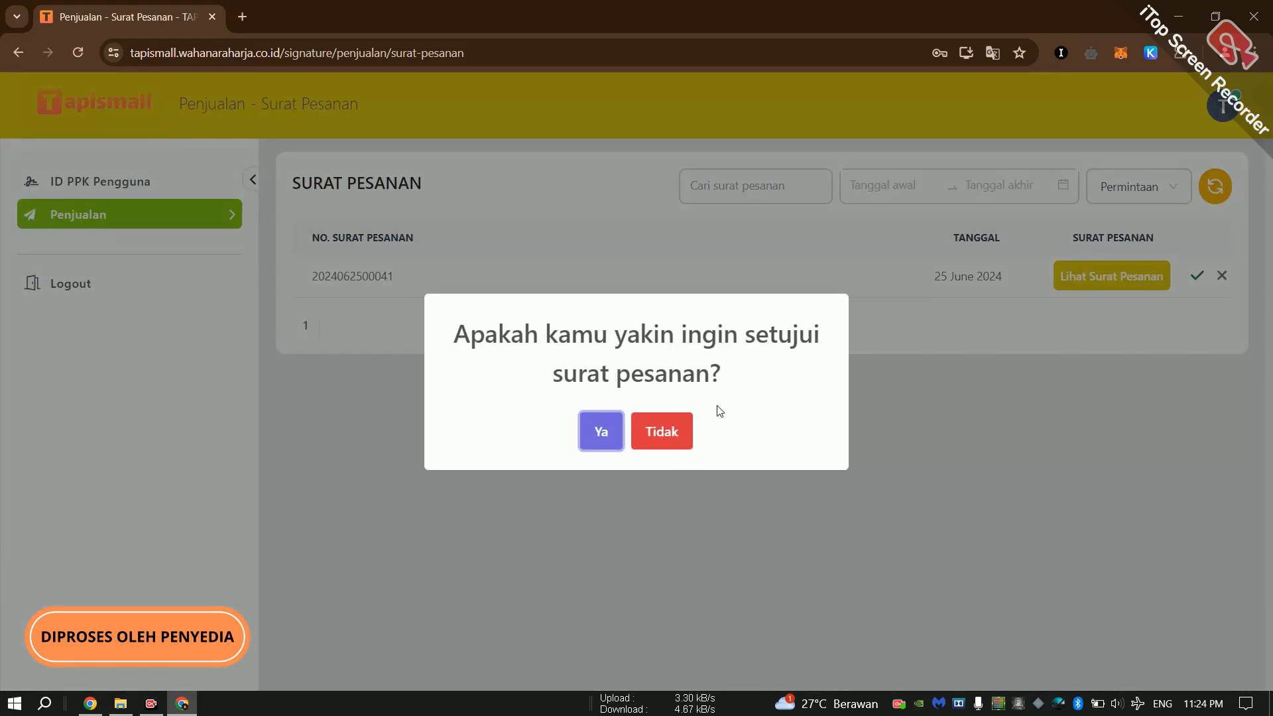
left_click(611, 434)
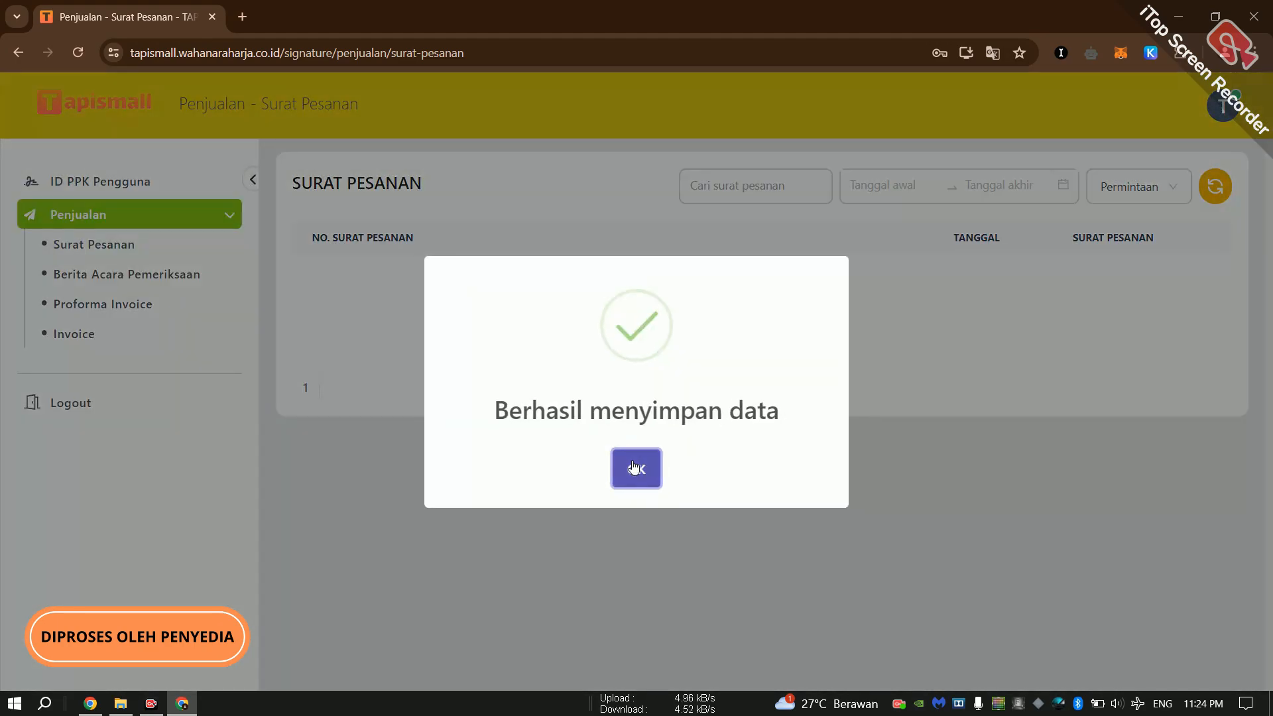
left_click(633, 467)
Return to the Toko Saya invoices and check the order status of the Samsung Note 10 invoice
left_click(1202, 106)
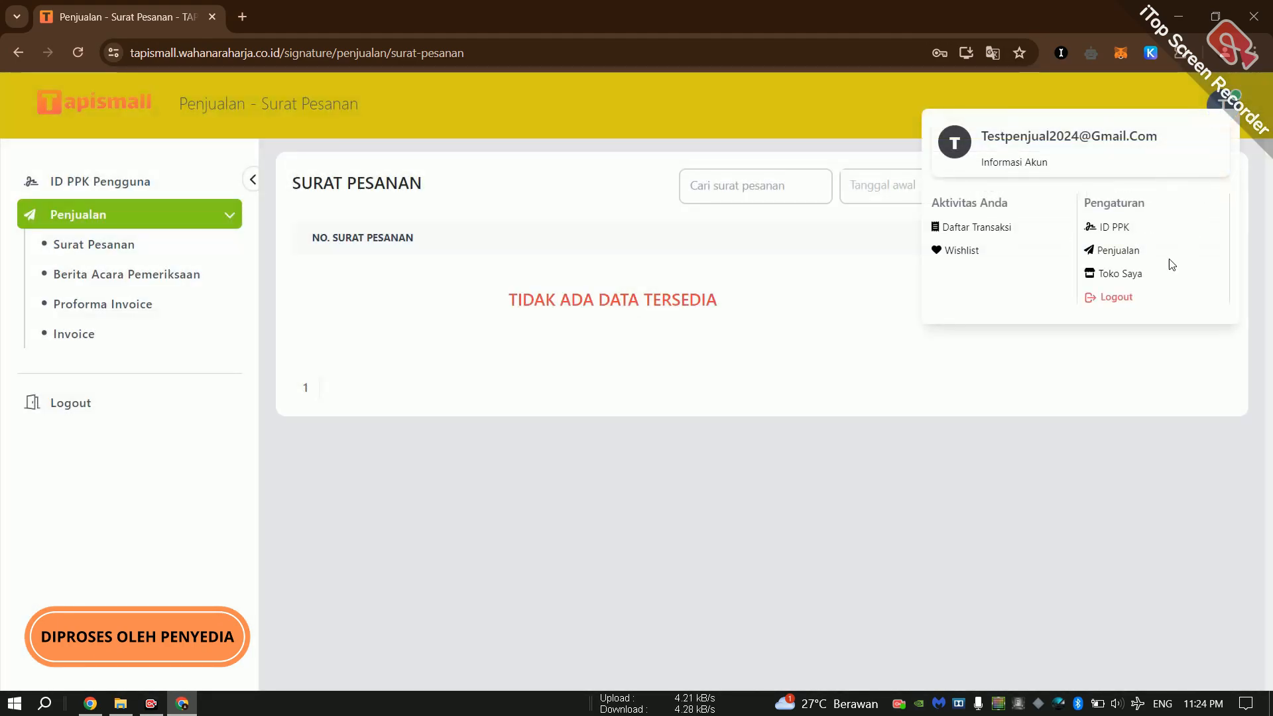
left_click(1135, 276)
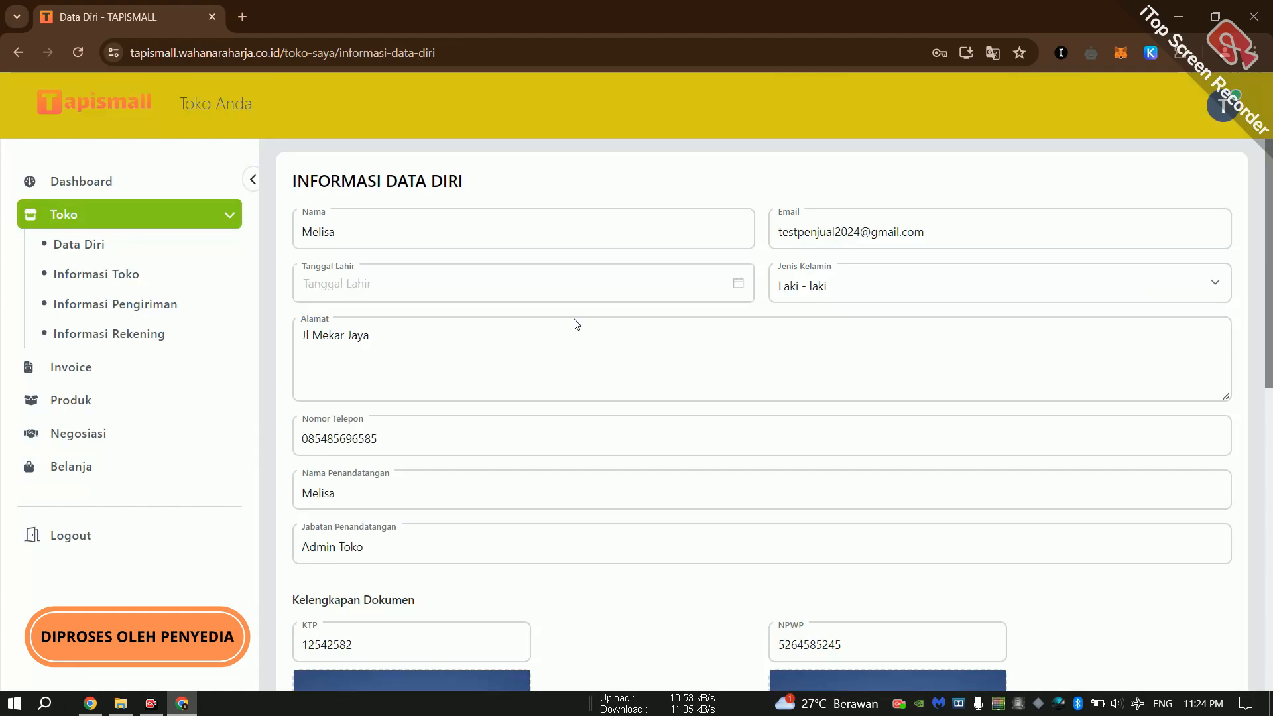
left_click(162, 371)
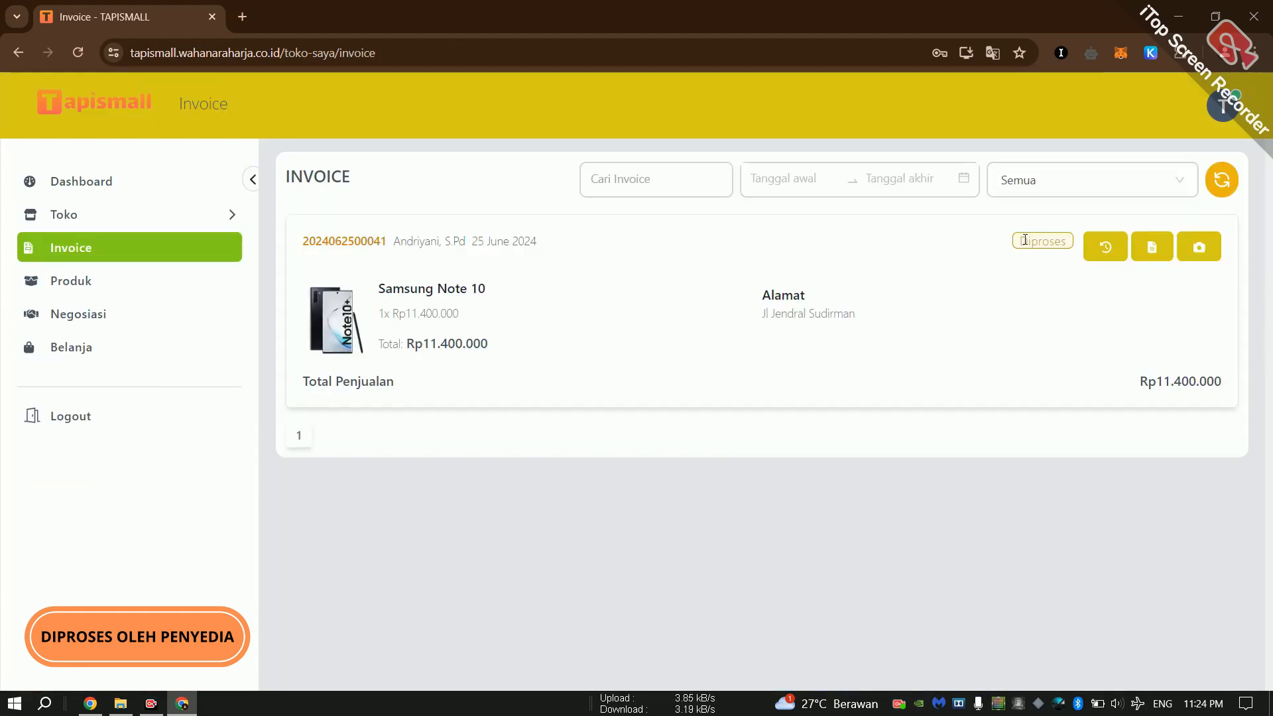
left_click_drag(1018, 241, 1070, 248)
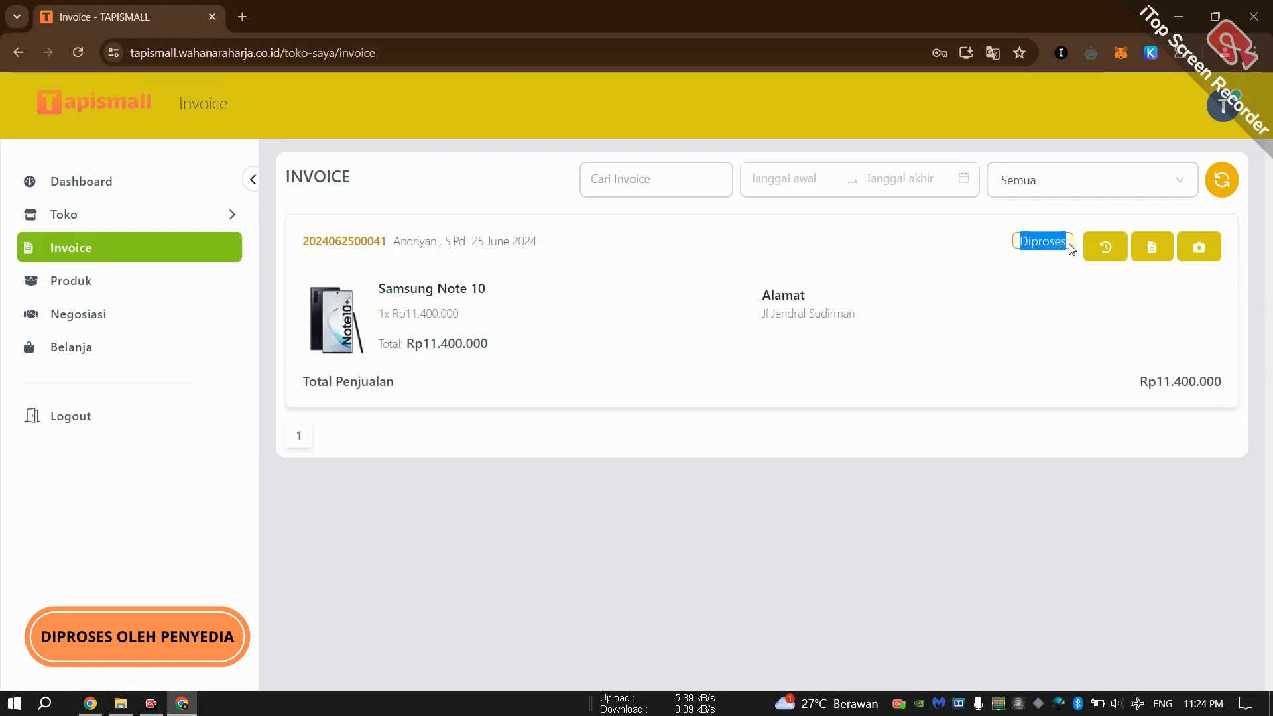
Open the Samsung Note 10 invoice's Surat Pesanan, check the Pelaksana and Penyedia signatures, and close the document and its supporting files
left_click(1155, 249)
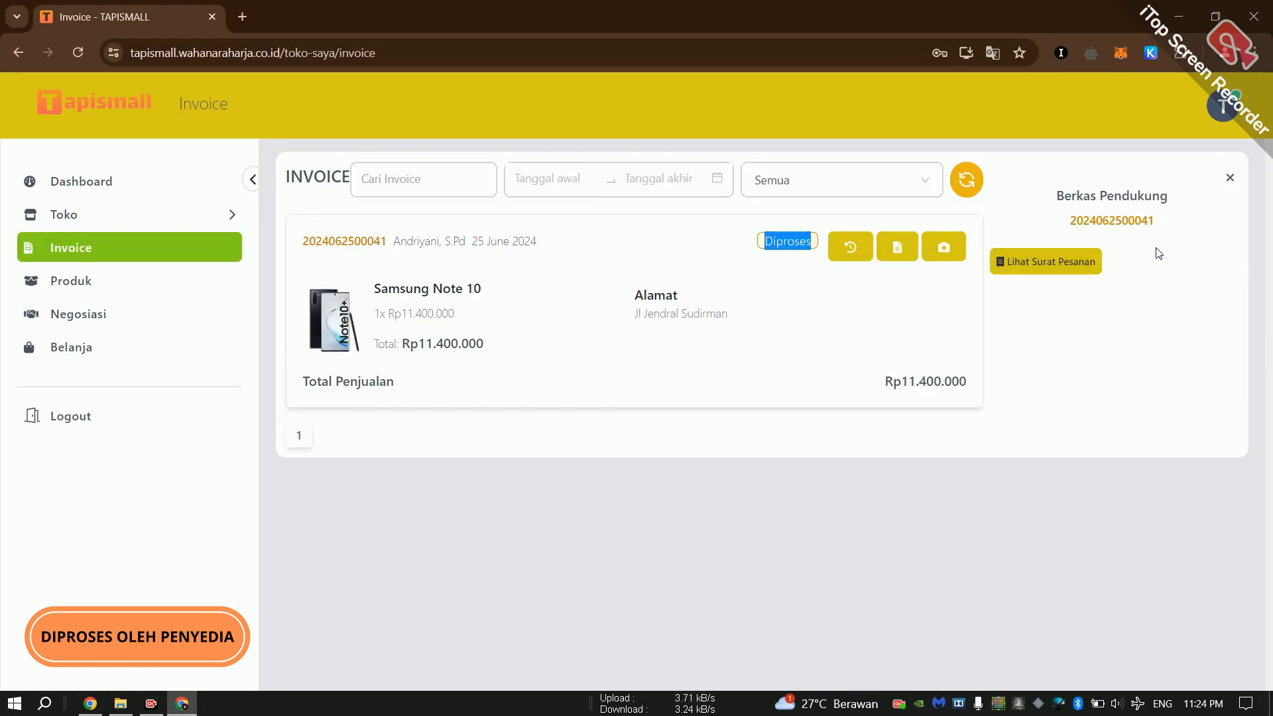
left_click(1074, 263)
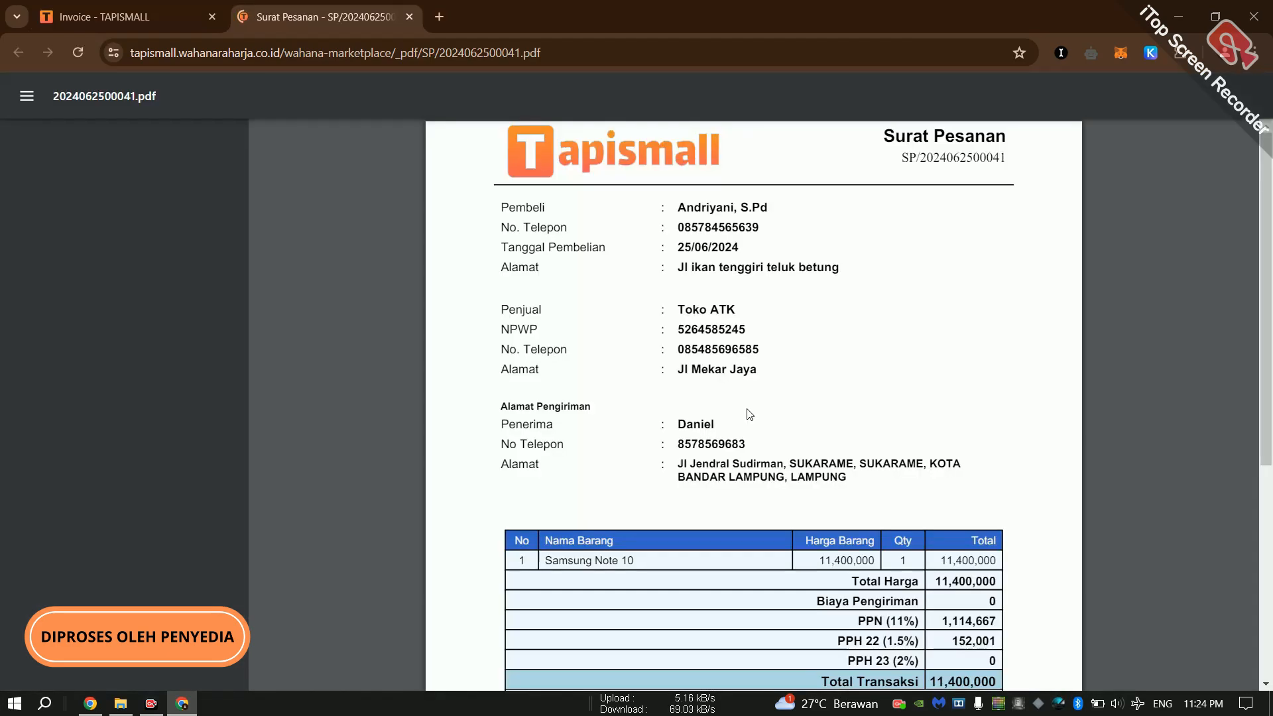
scroll(749, 414, "down", 5)
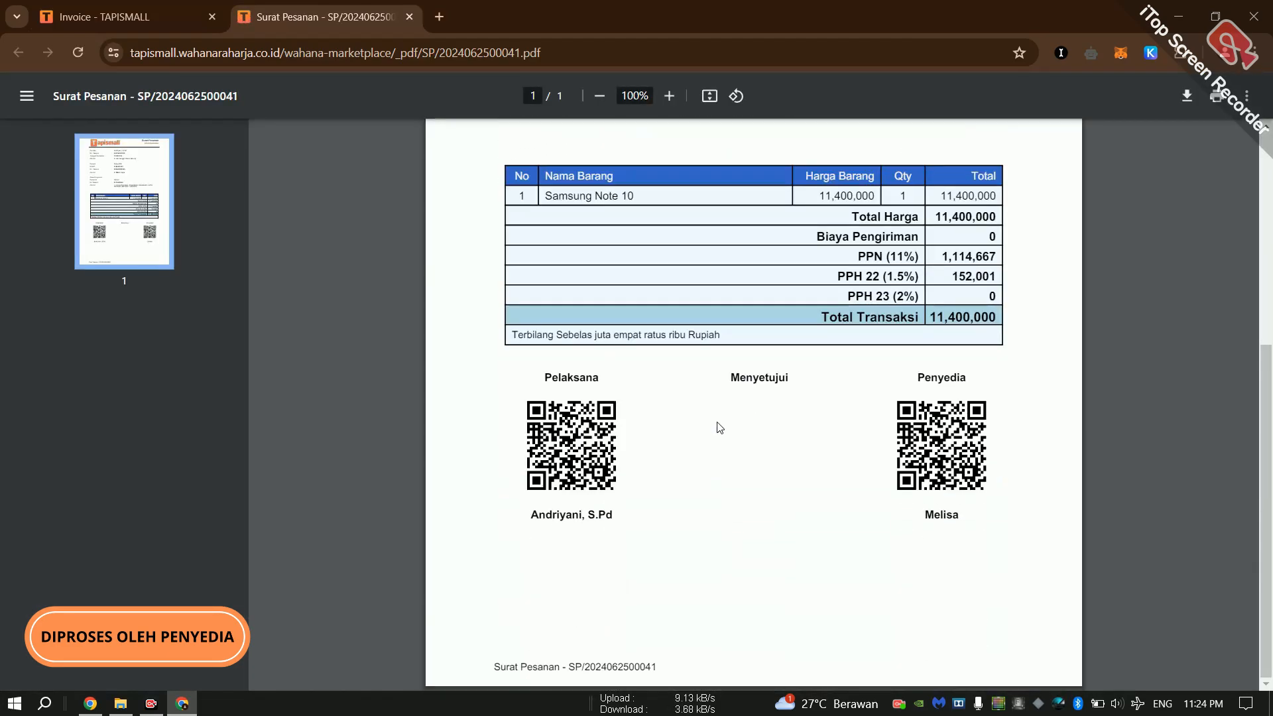
left_click_drag(615, 509, 537, 521)
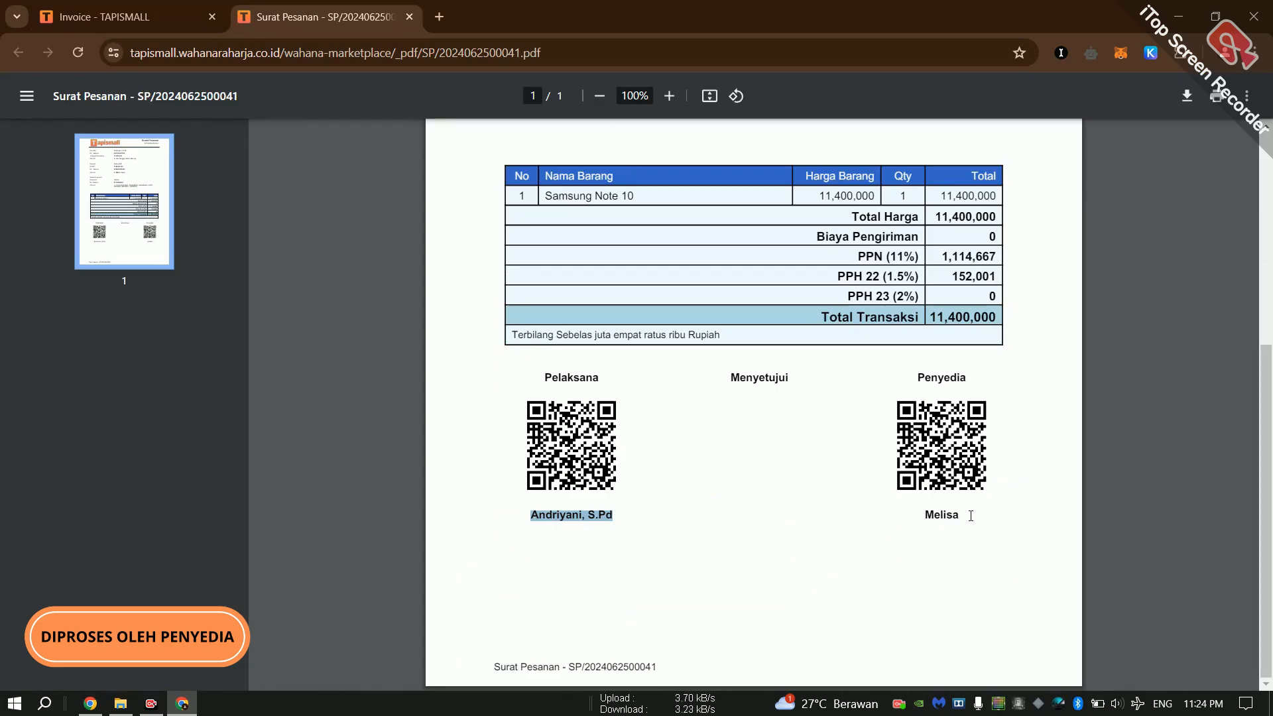
left_click_drag(971, 516, 927, 517)
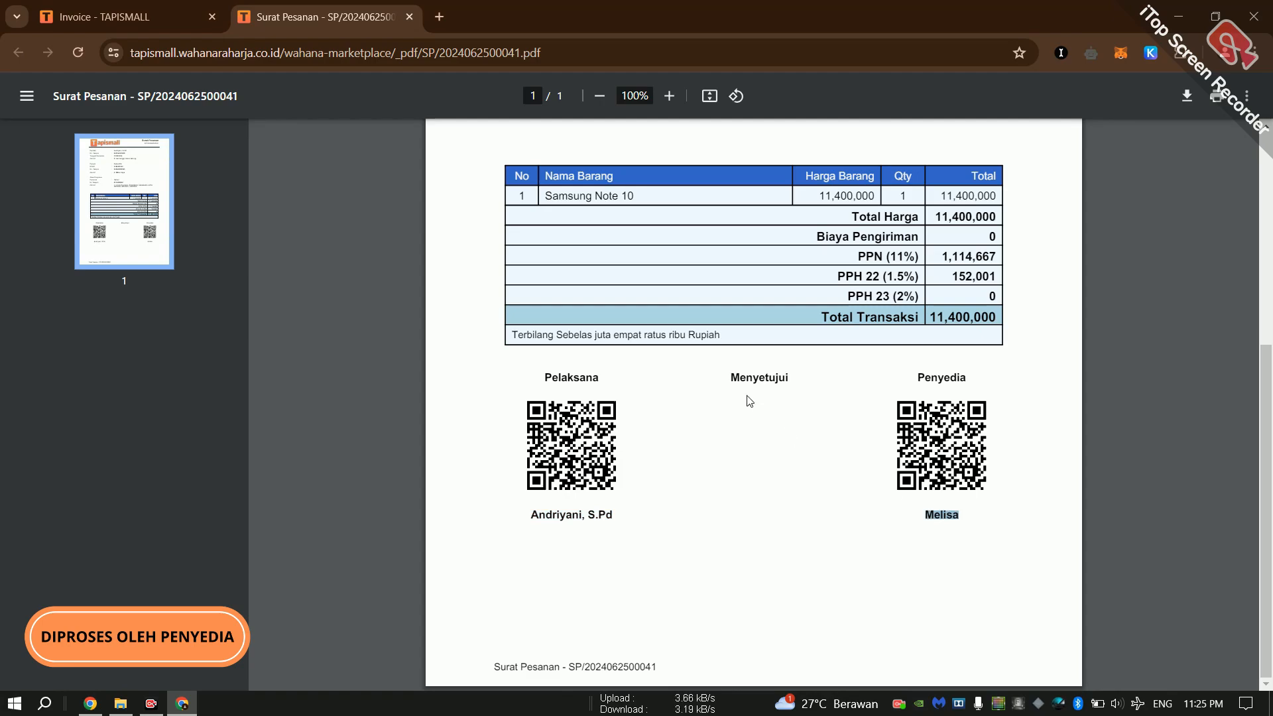
left_click(409, 16)
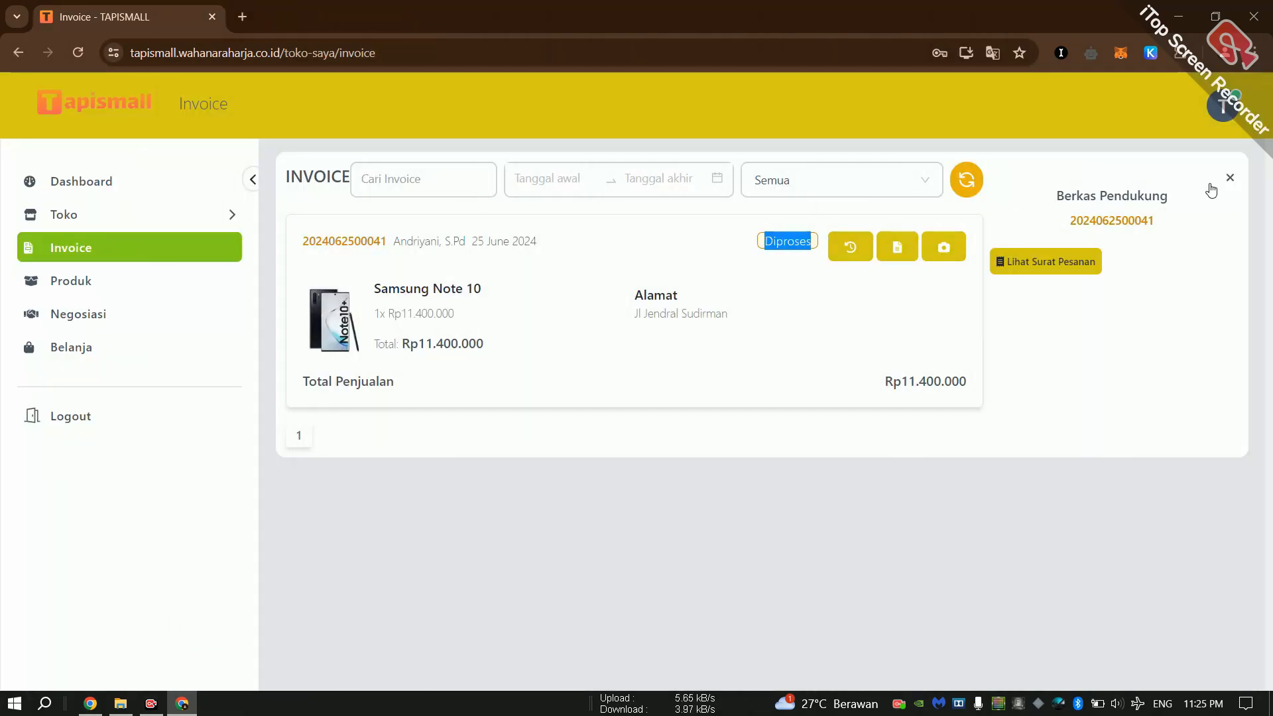
left_click(1227, 178)
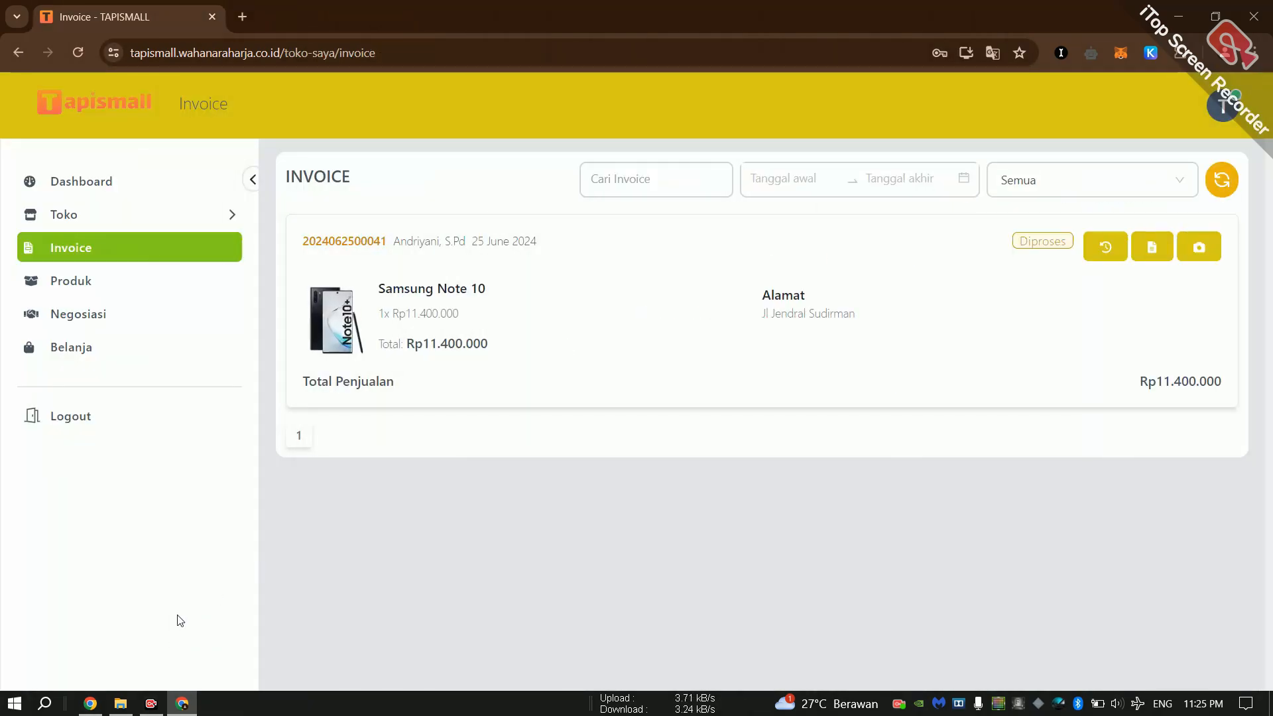
Switch to the buyer's browser window, log out, and log in to the Pejabat Pembuat Komitmen account with its login name and password
left_click(88, 705)
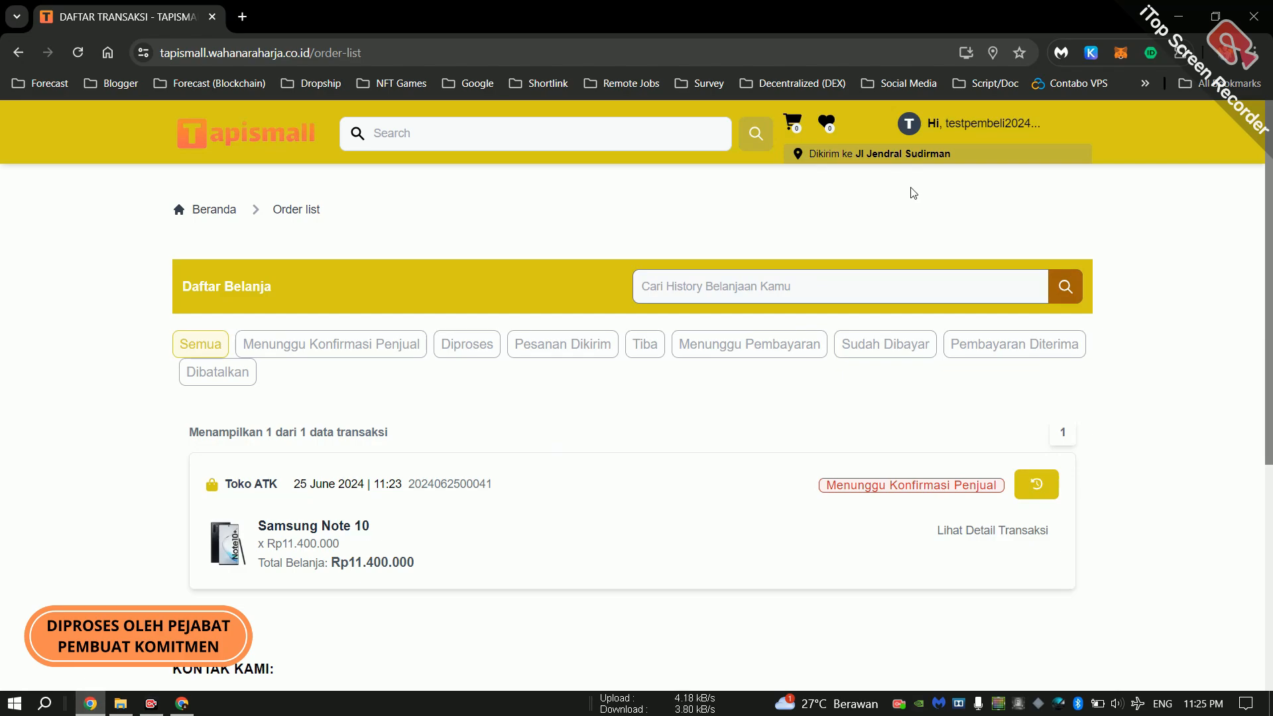
left_click(954, 126)
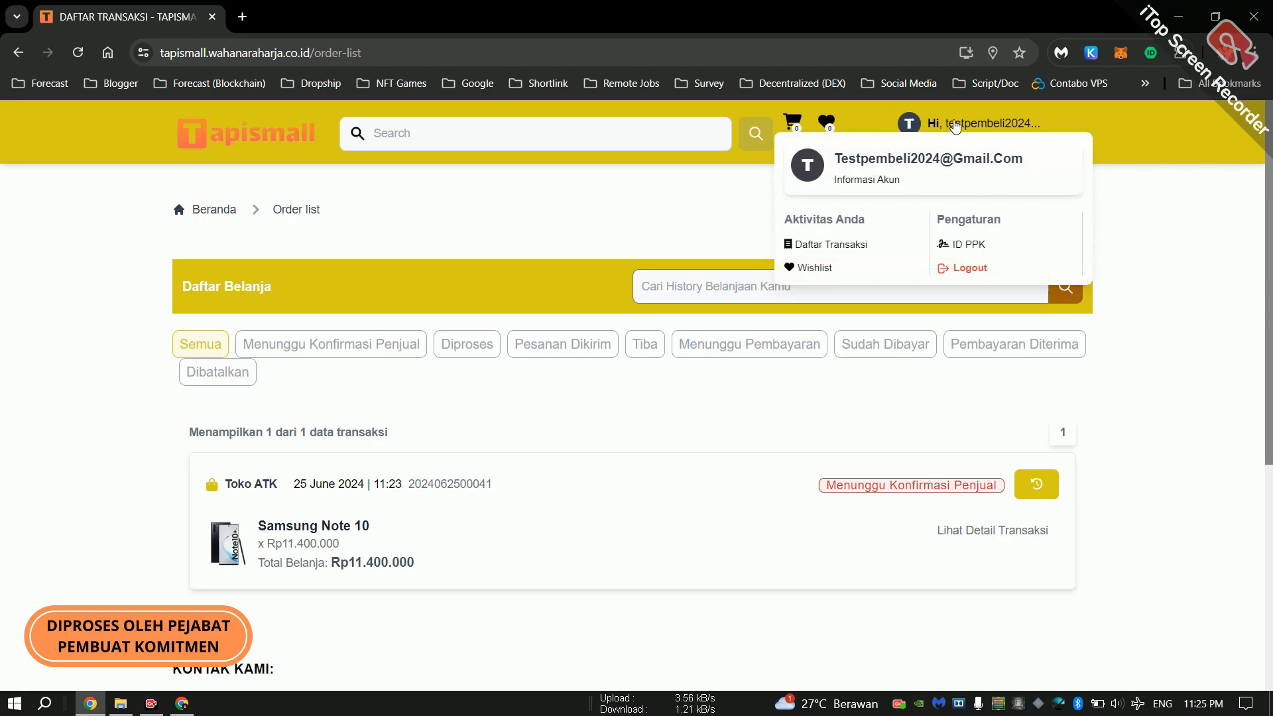
left_click(970, 268)
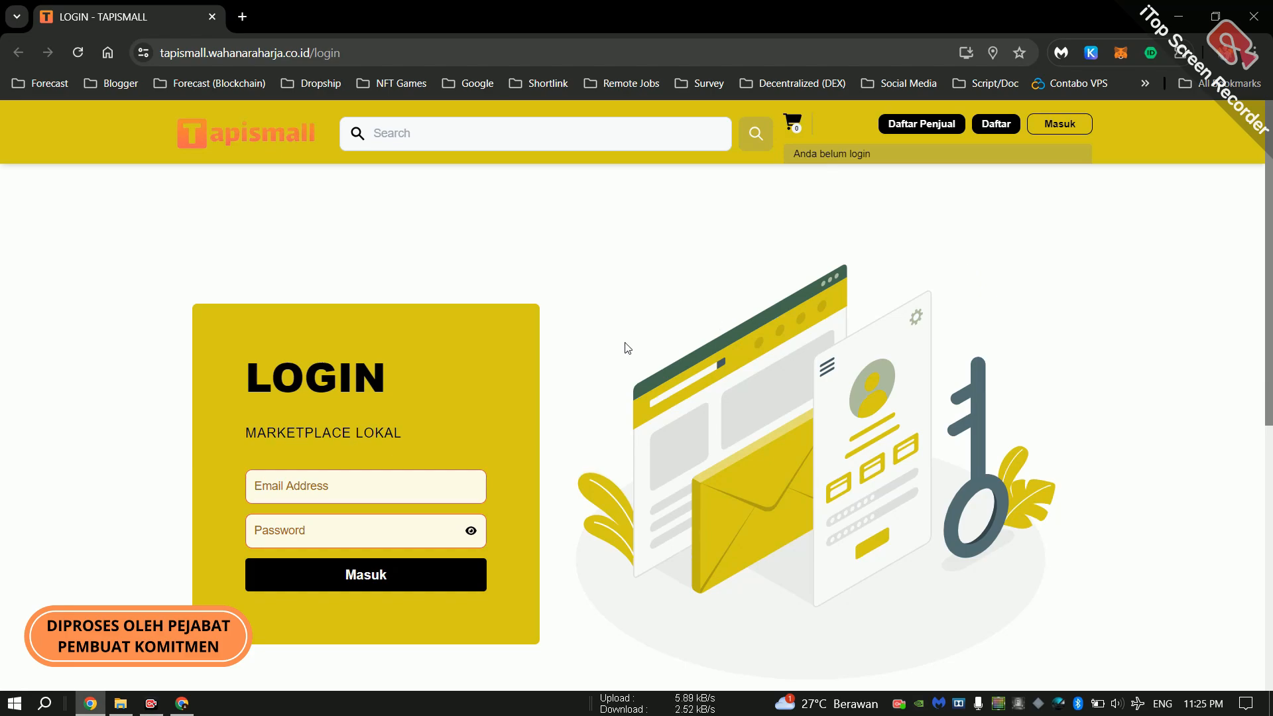
left_click(361, 486)
type("daniel")
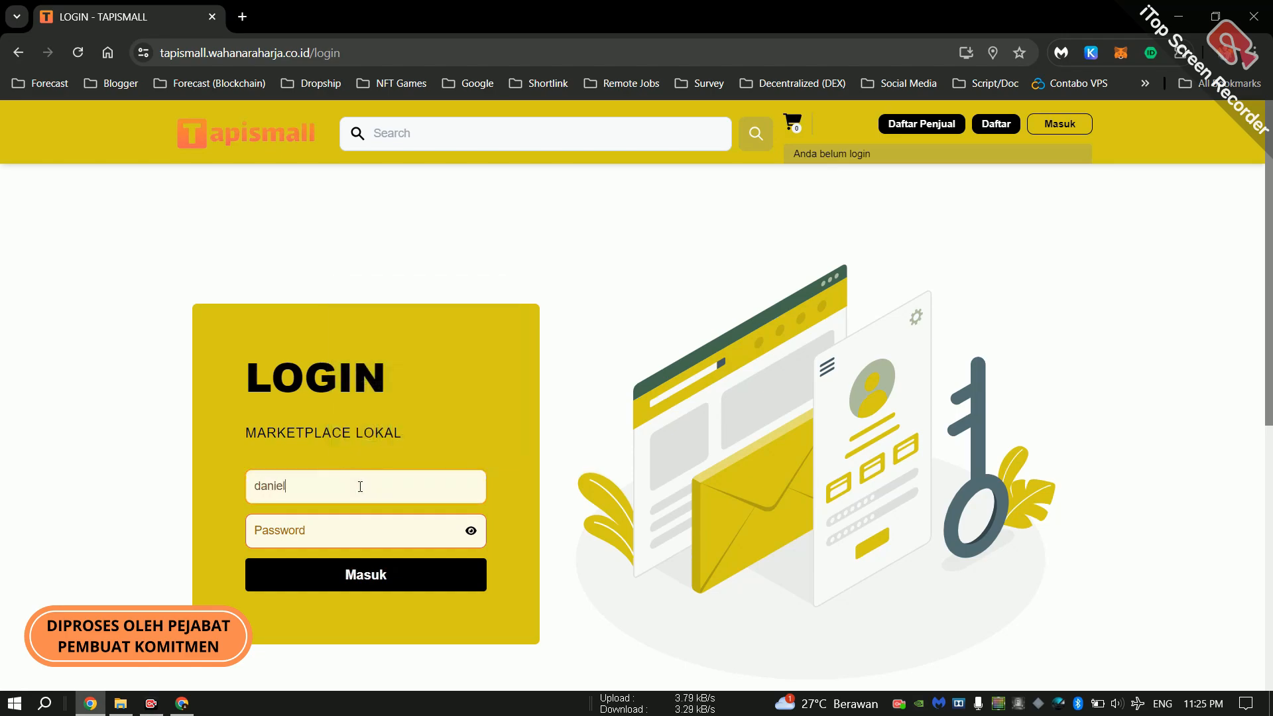
left_click(329, 529)
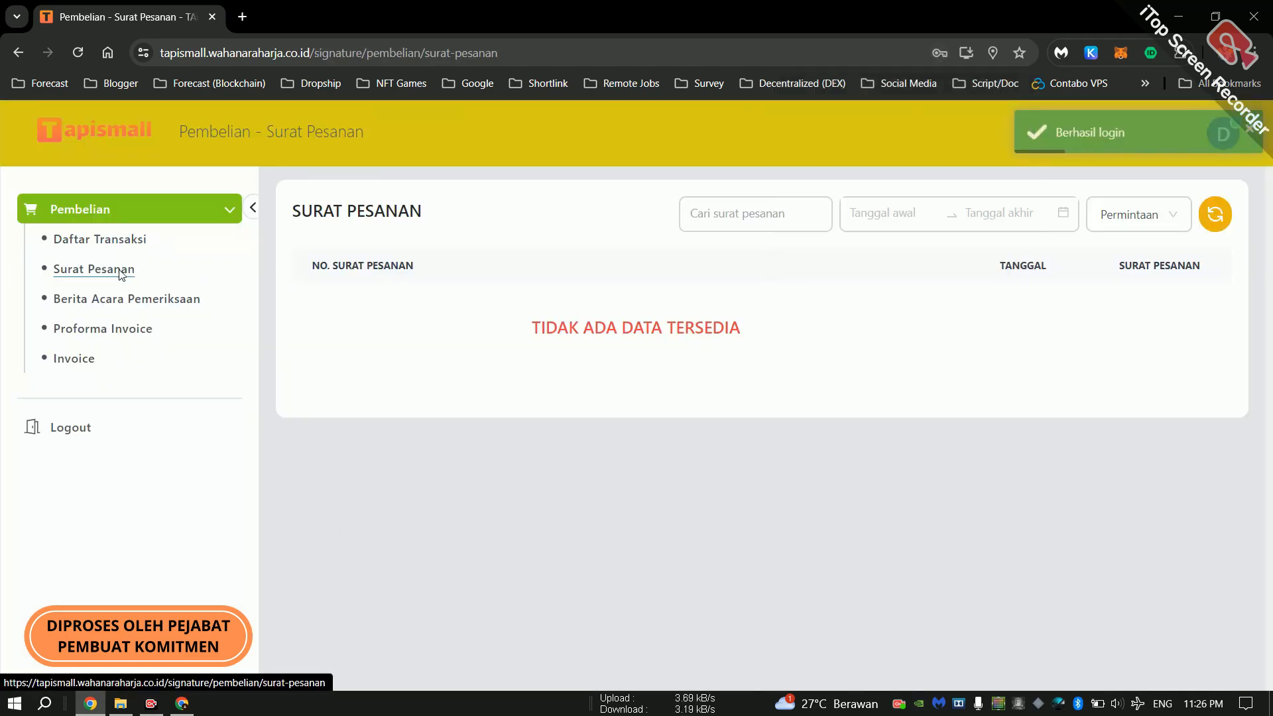
Look through the Pembelian Surat Pesanan requests and open the Daftar Transaksi to check the Samsung Note 10 transaction
left_click(121, 273)
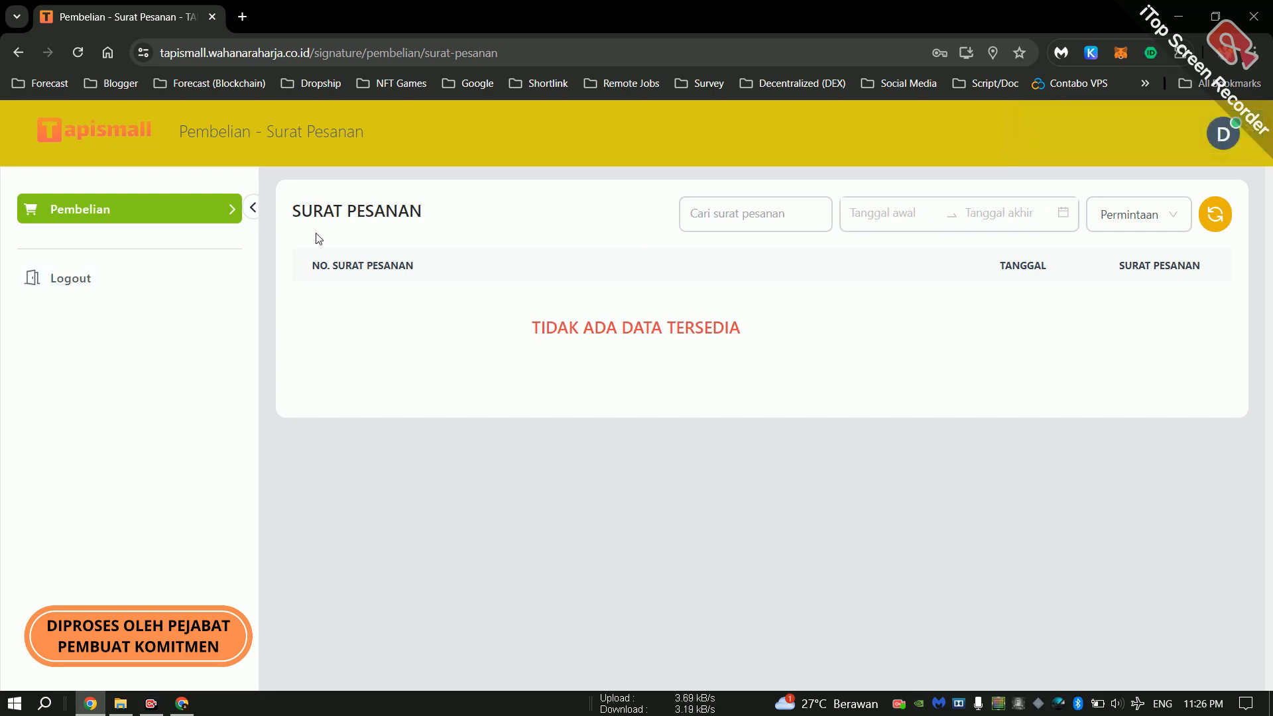
left_click(223, 215)
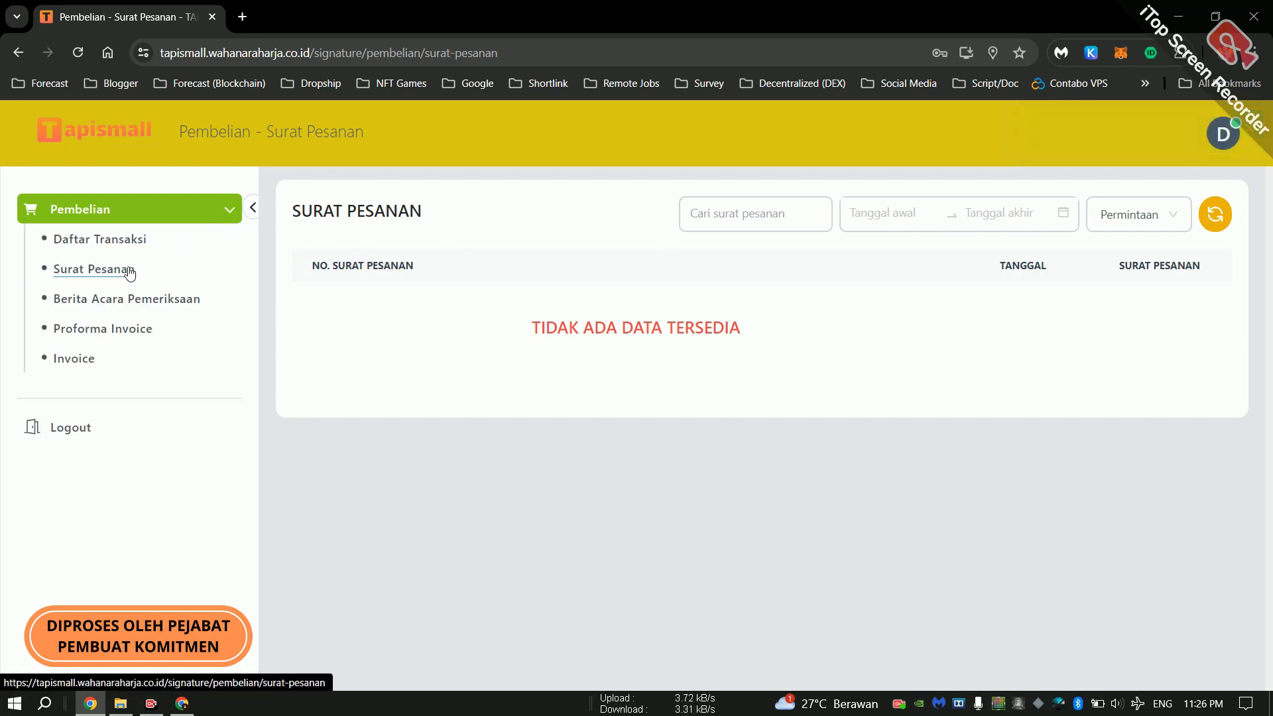
left_click(122, 242)
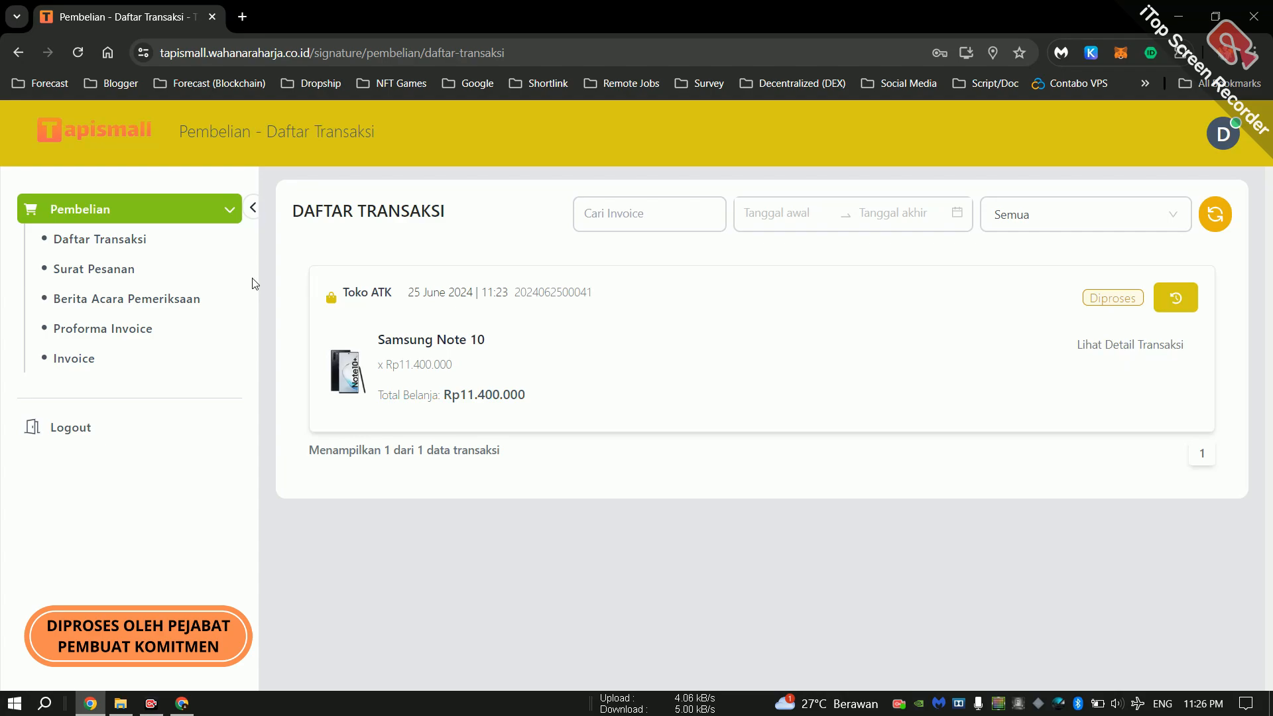
Filter the Pembelian Surat Pesanan list to Disetujui and review the signatures in the 25 June 2024 order letter
left_click(113, 273)
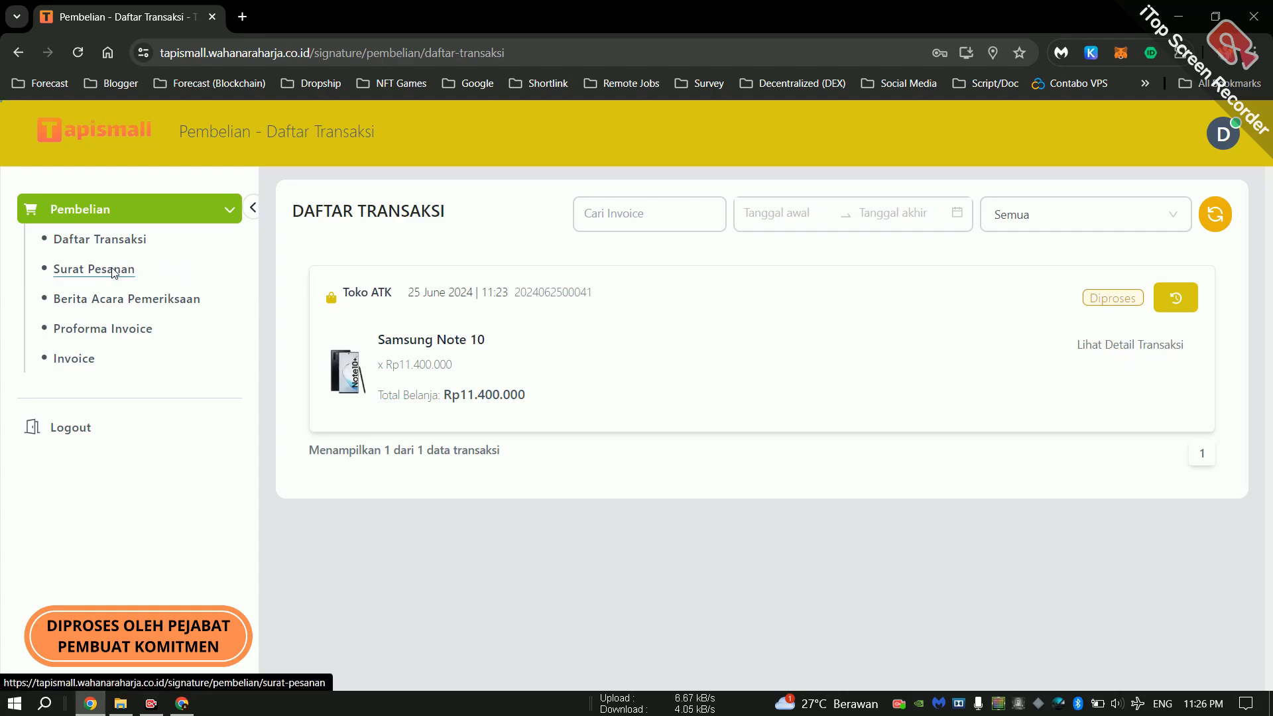
left_click(1112, 207)
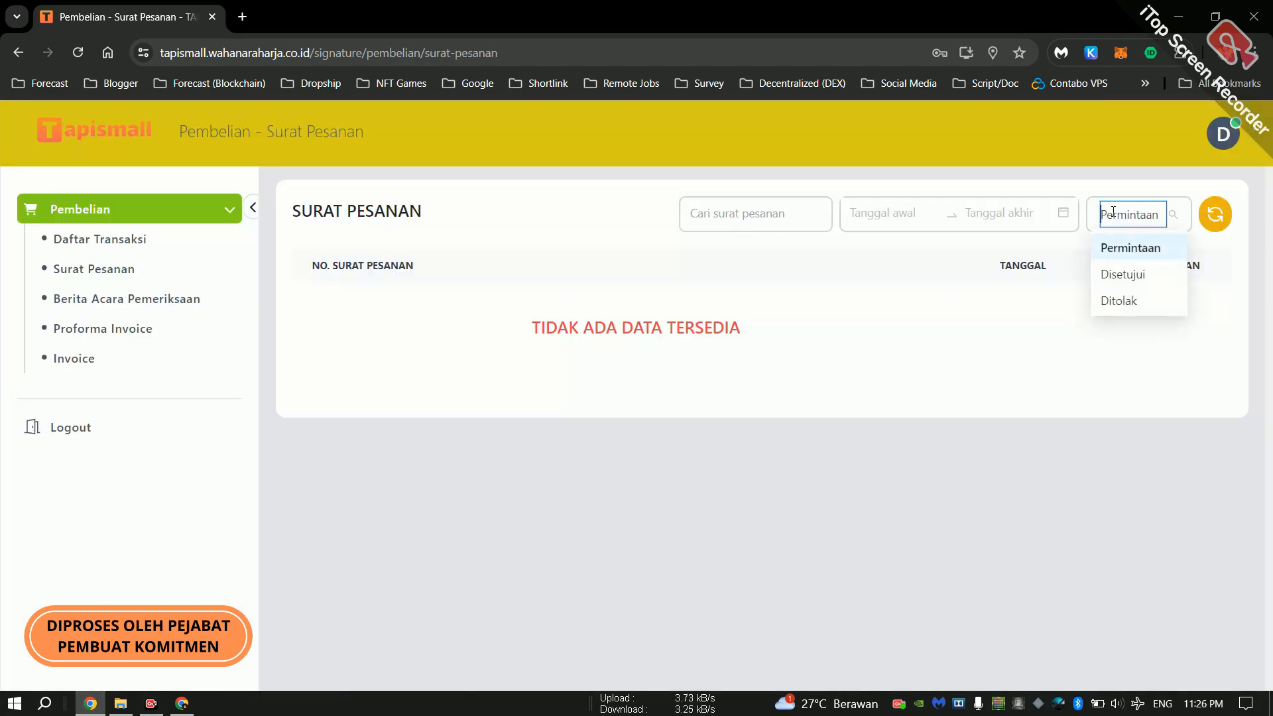
left_click(1128, 275)
left_click(1137, 316)
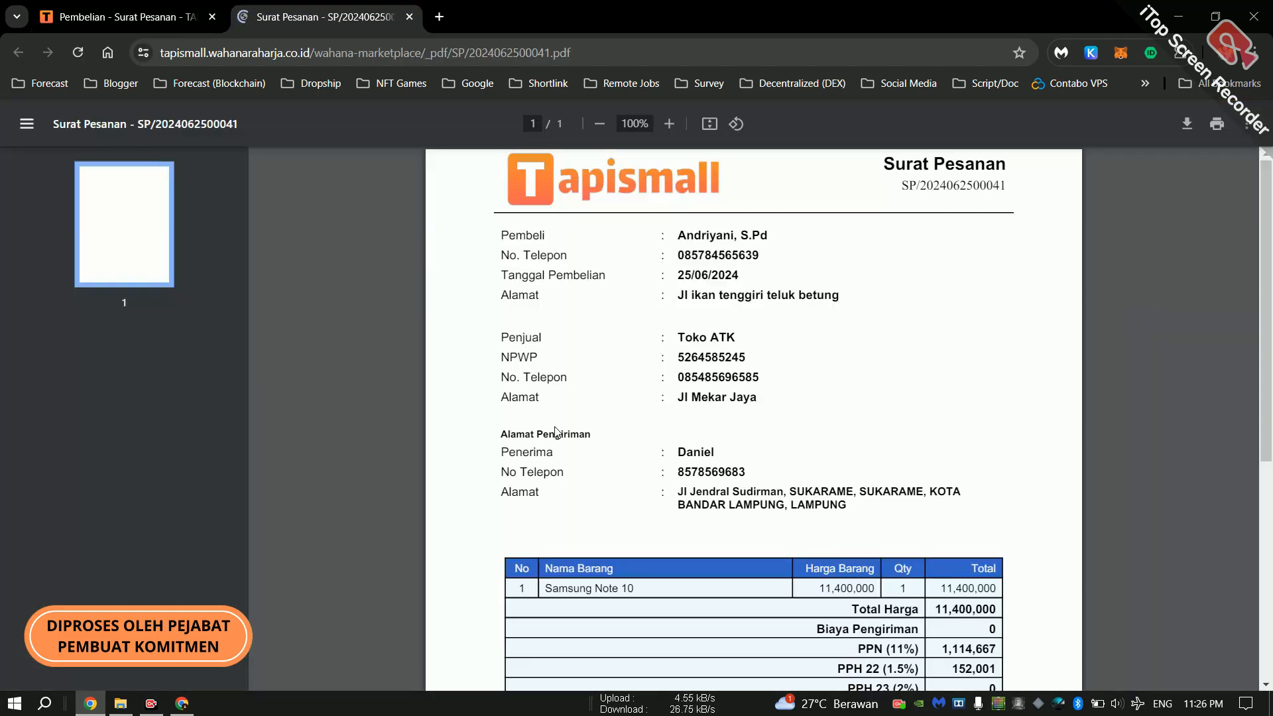
scroll(749, 520, "down", 5)
scroll(749, 521, "down", 1)
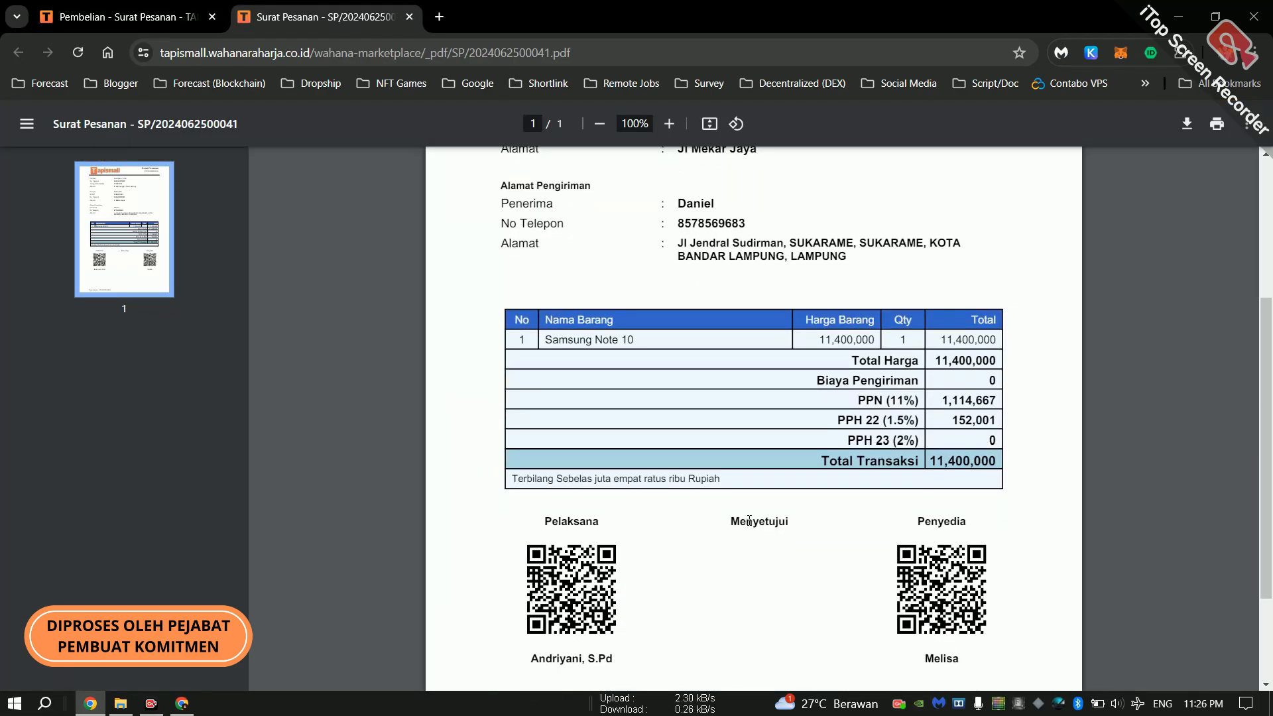
left_click(411, 18)
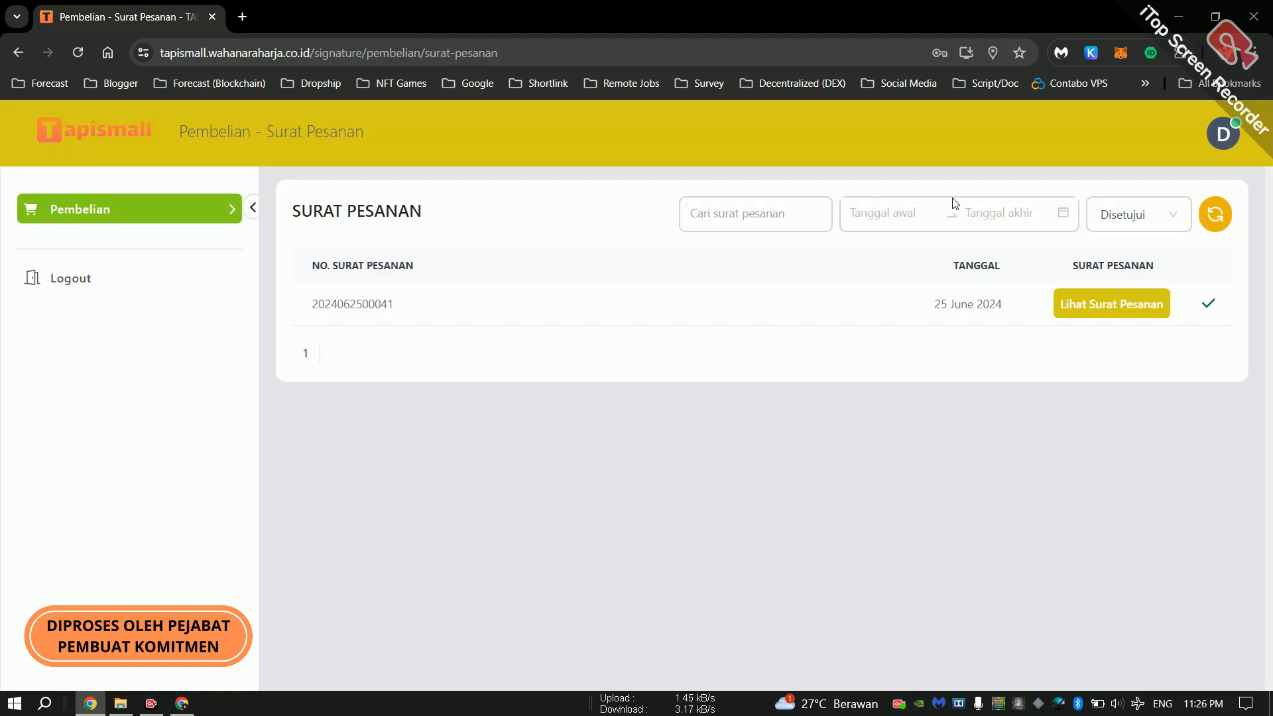
Validate the approved 25 June 2024 Surat Pesanan and confirm the validation
left_click(1207, 306)
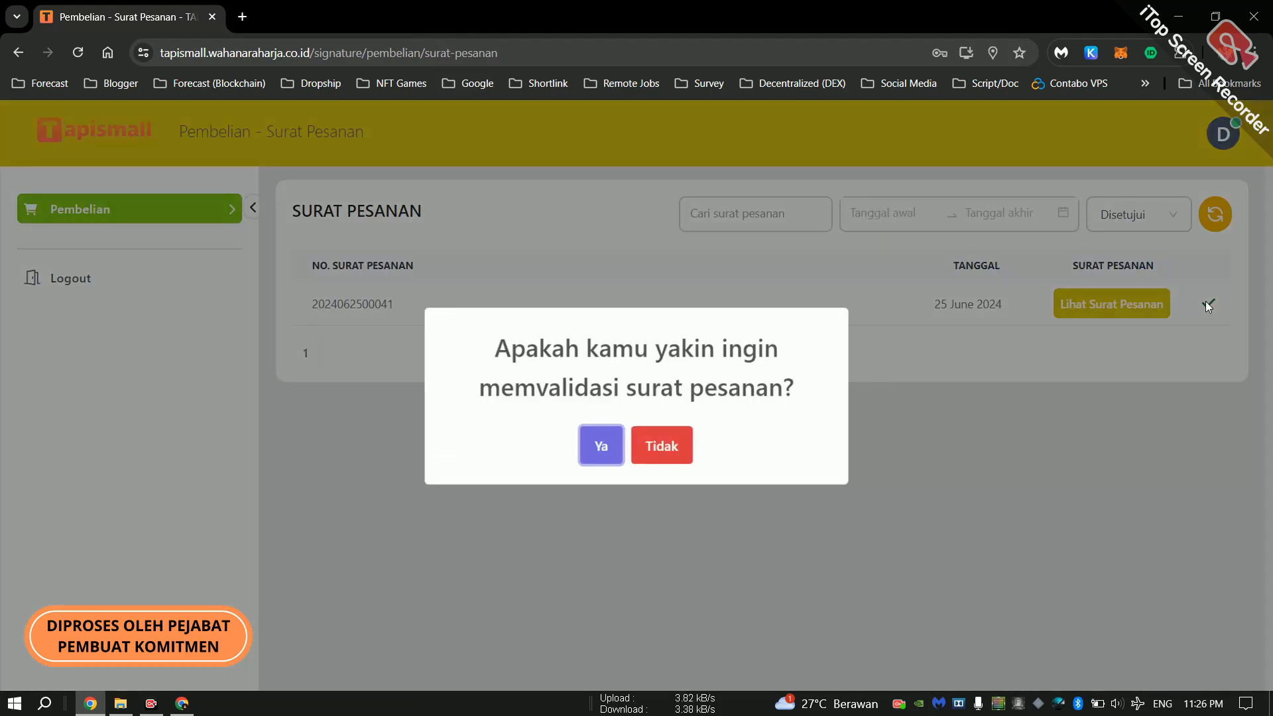
left_click(602, 440)
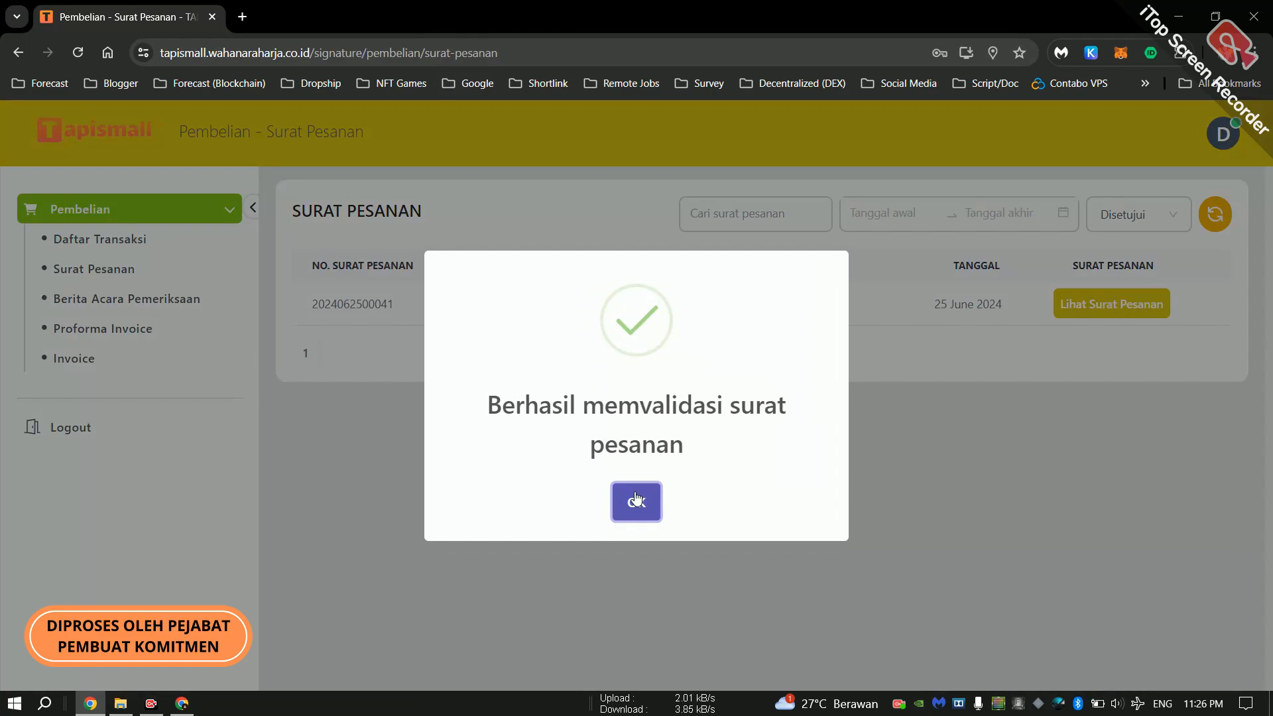
left_click(635, 496)
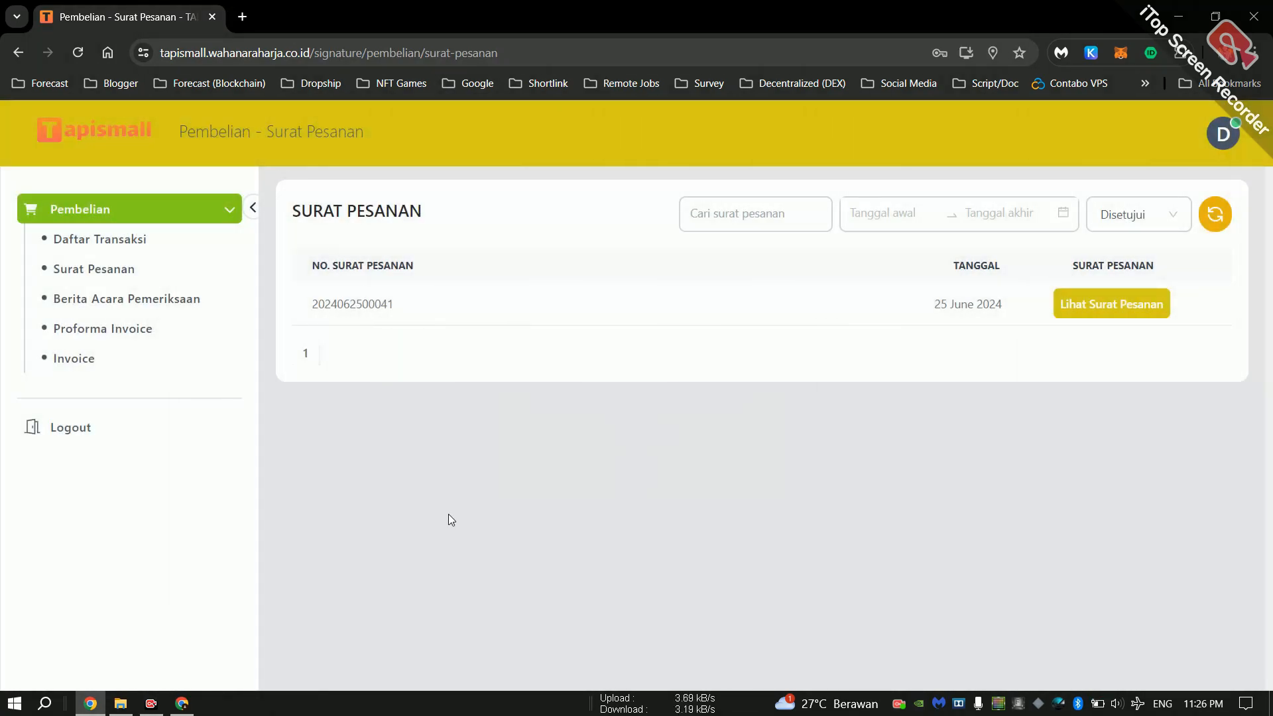
Switch to the seller's browser window, refresh the Invoice list, and review the signatures in the Samsung Note 10 order's Surat Pesanan
left_click(182, 705)
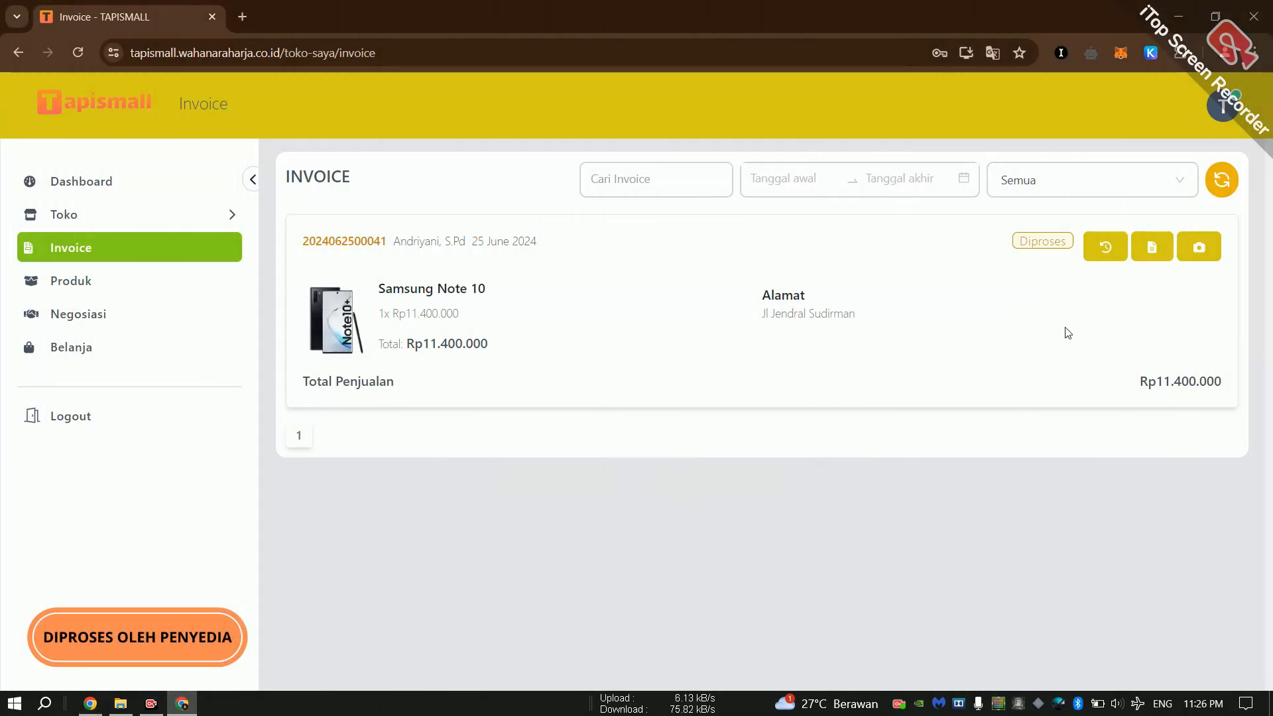
left_click(1225, 187)
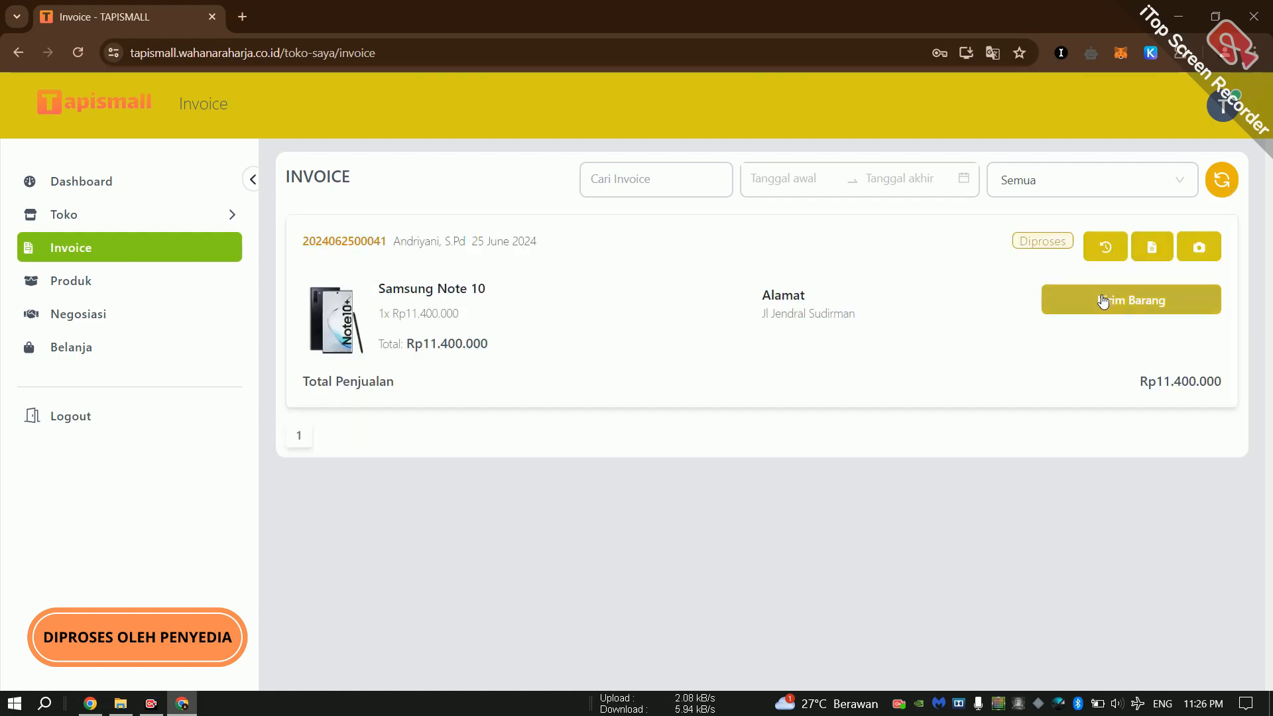
left_click(1156, 247)
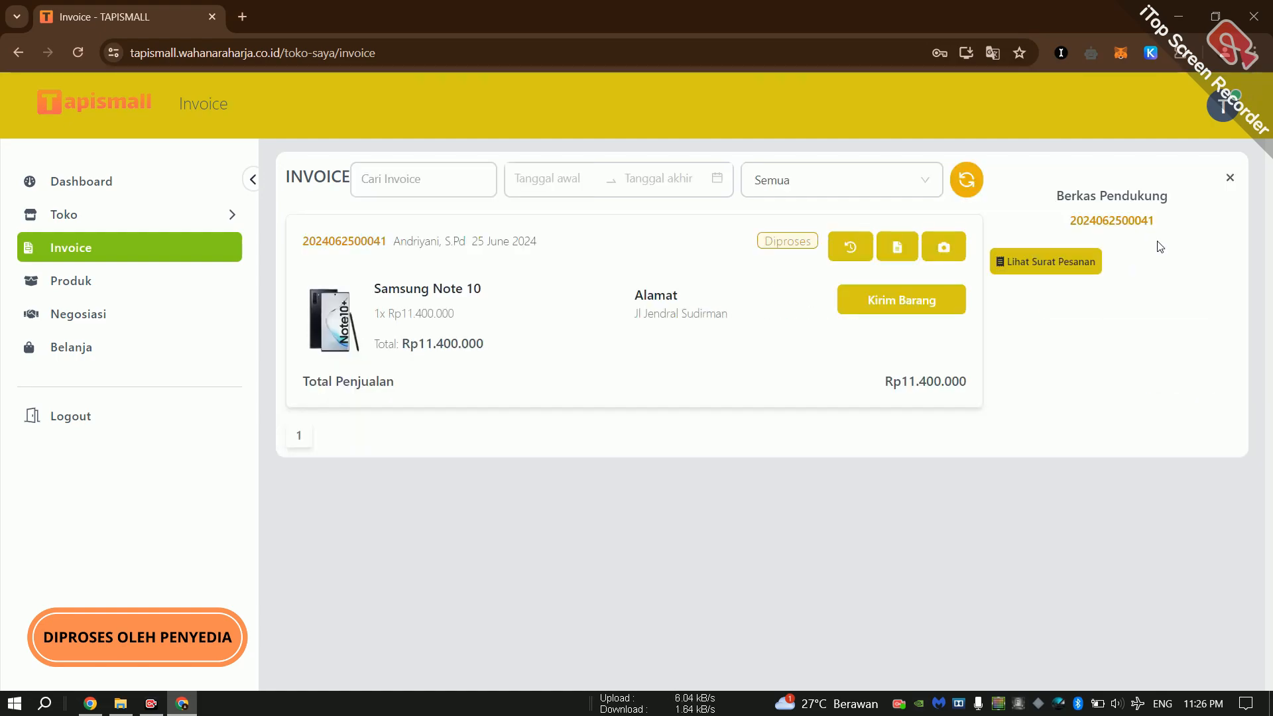
left_click(1074, 268)
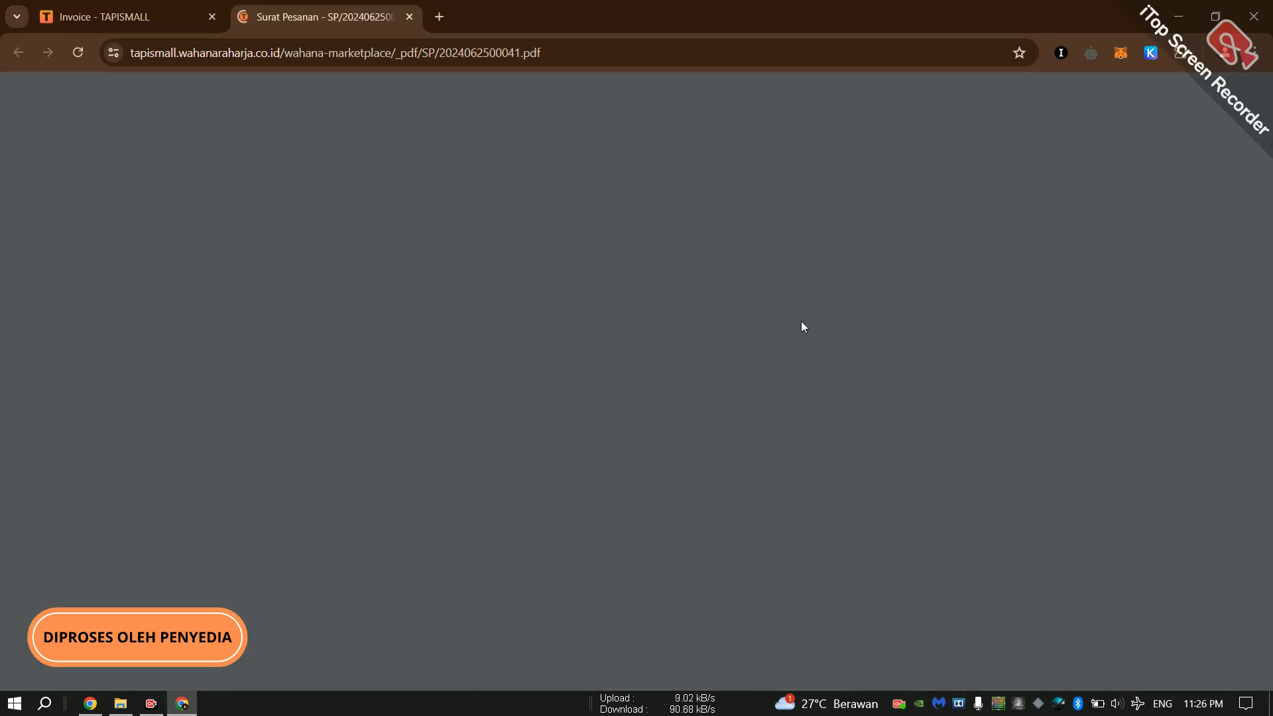
scroll(697, 382, "down", 5)
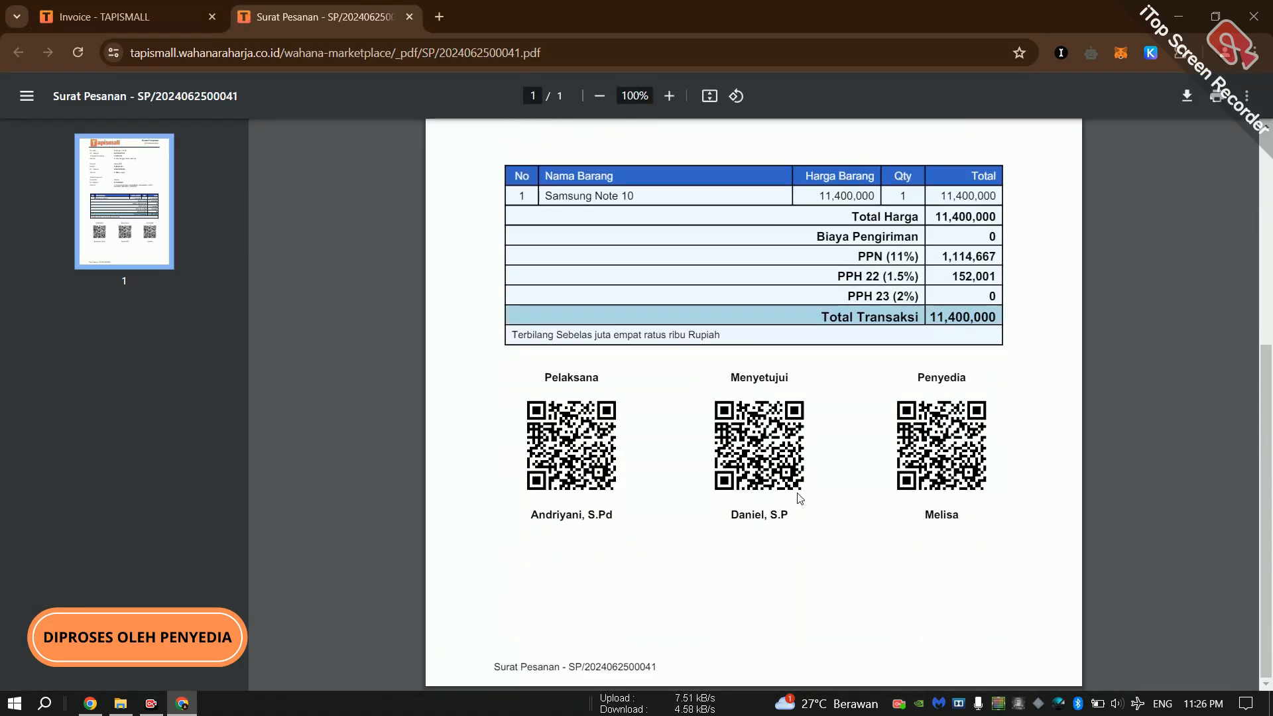
left_click(410, 20)
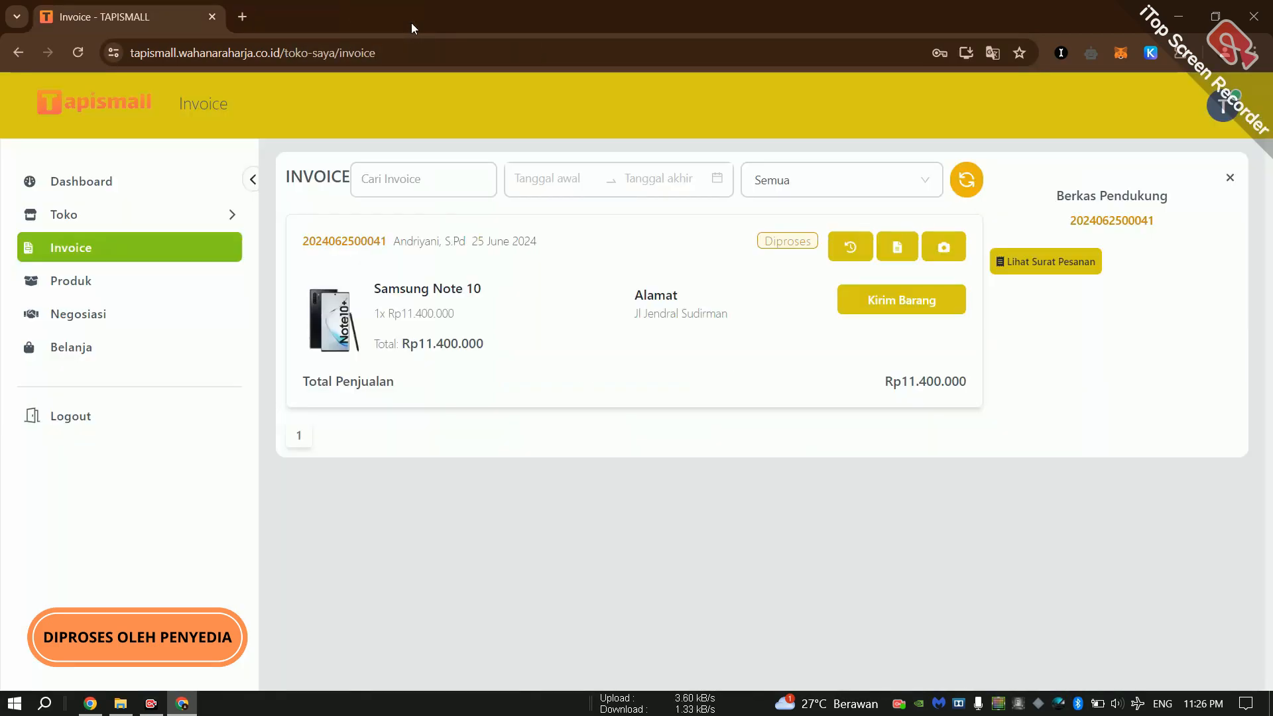
left_click(1230, 178)
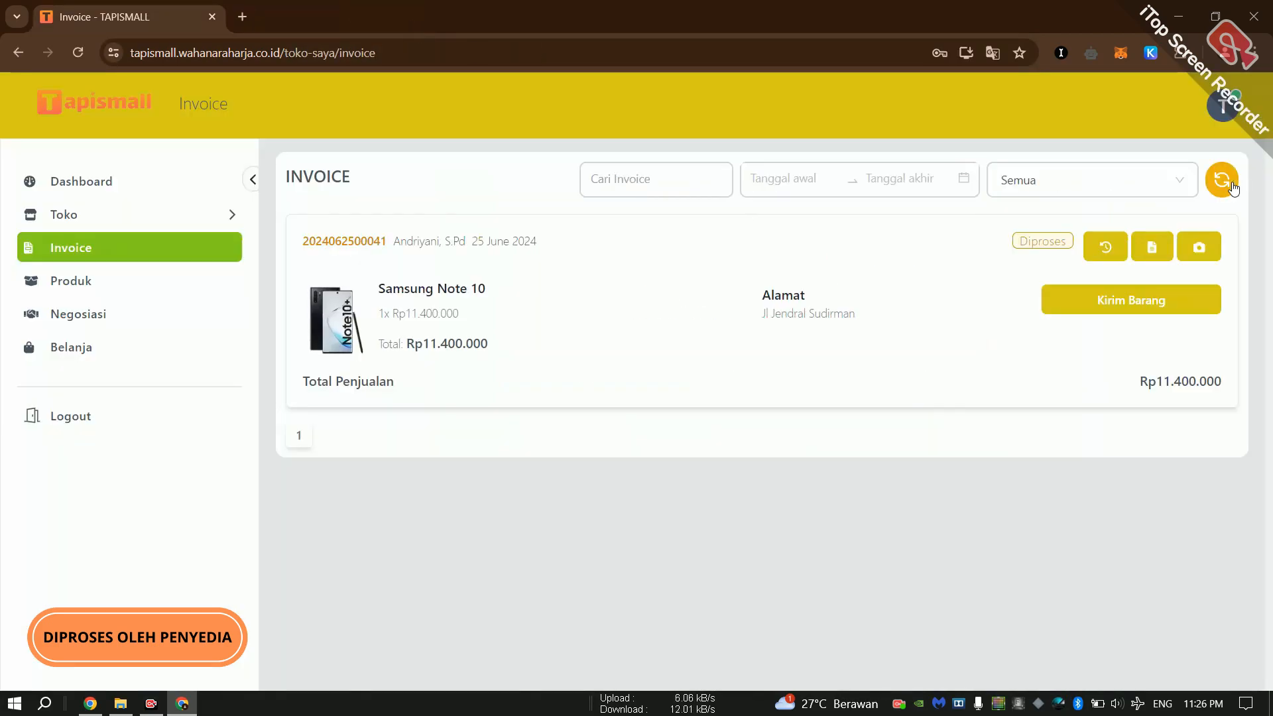
Send the Samsung Note 10 order with Kurir Toko as the courier, save the courier data, and acknowledge it
left_click(1130, 308)
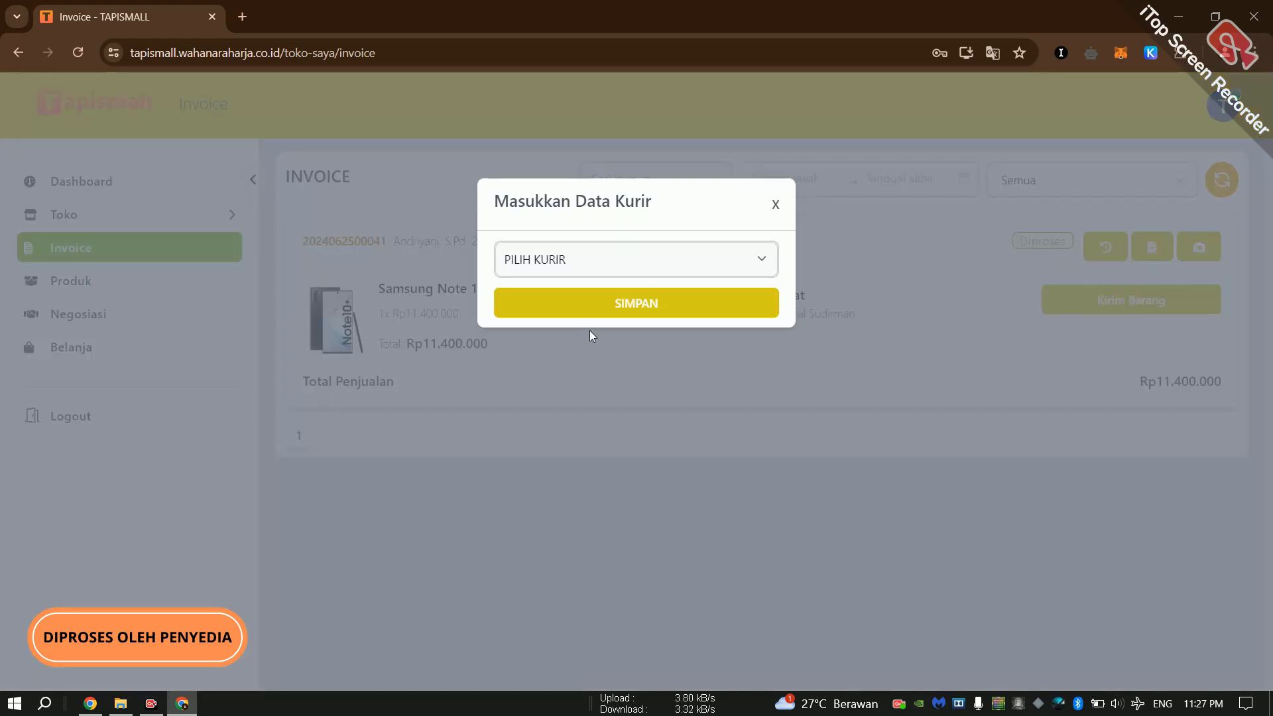
left_click(551, 263)
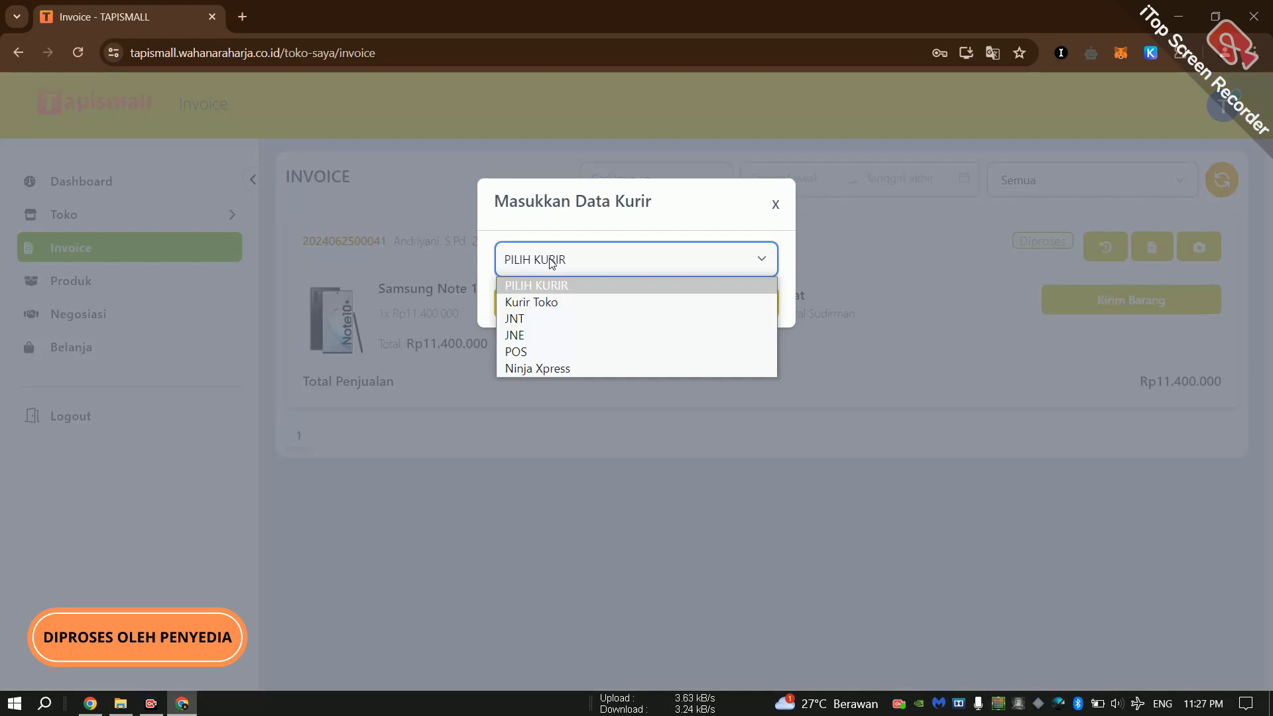
left_click(547, 303)
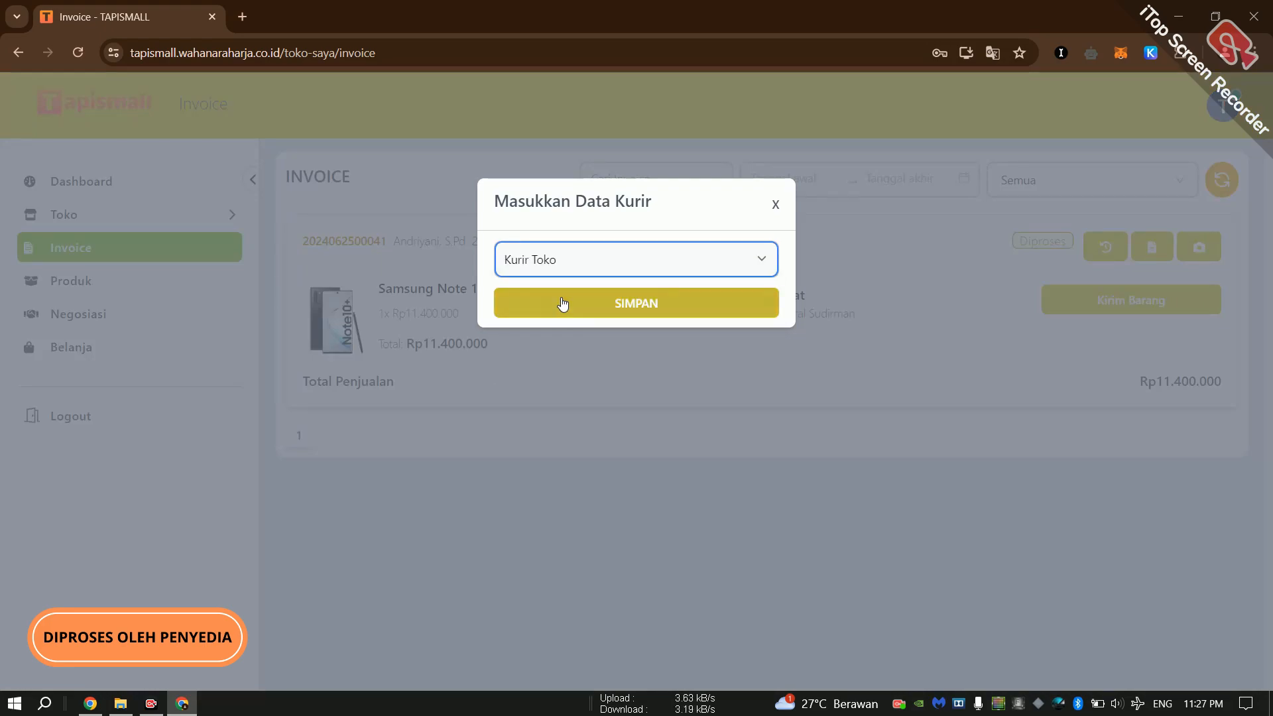
left_click(678, 305)
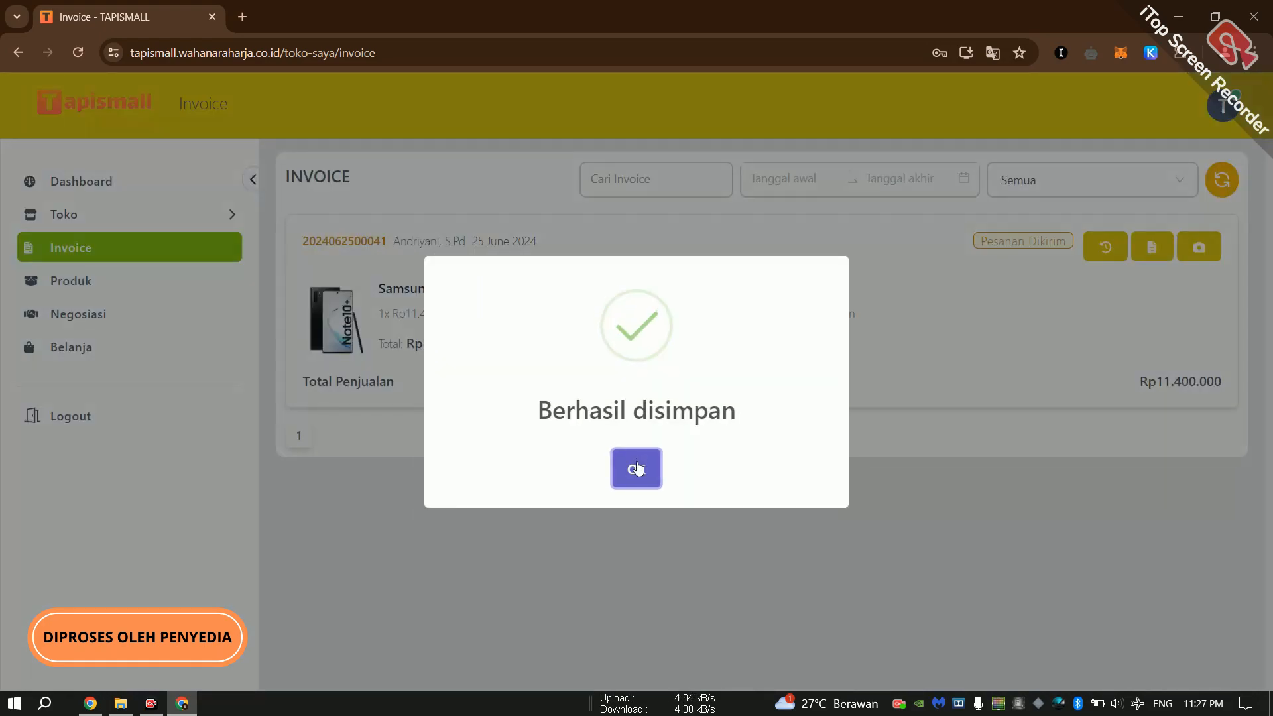
left_click(638, 466)
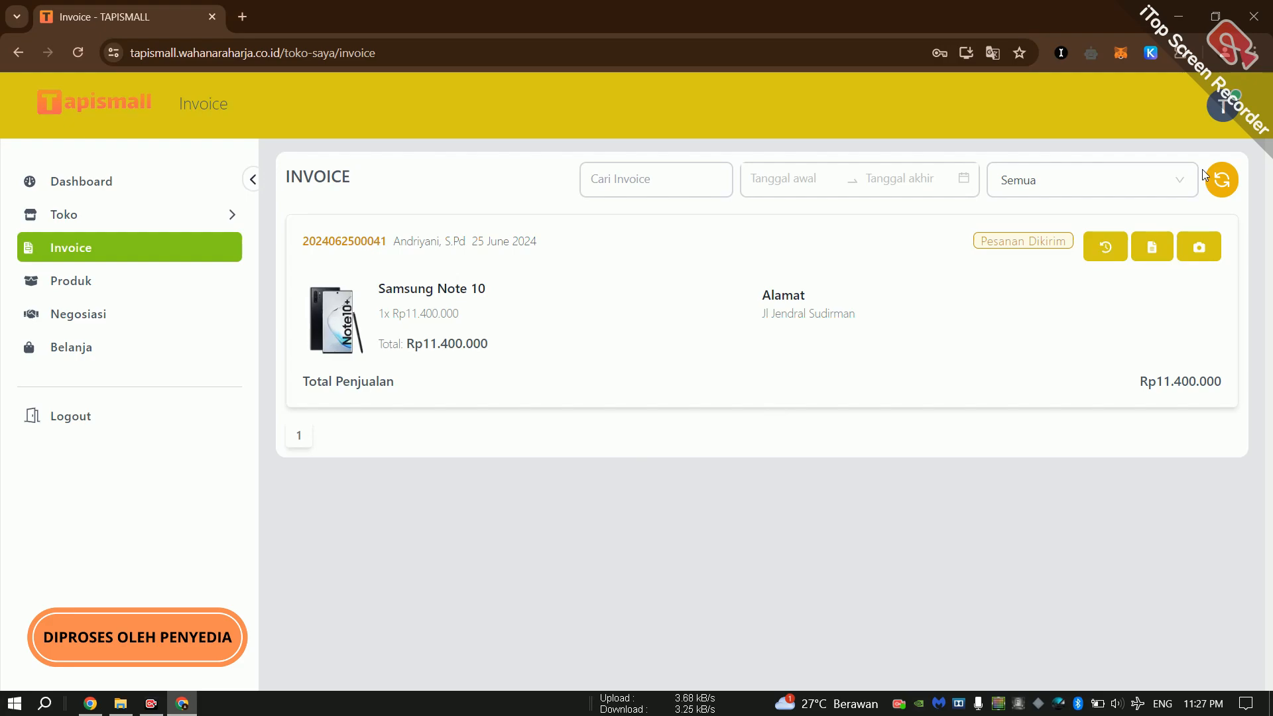
Go to the seller's Penjualan Berita Acara Pemeriksaan list and create the Berita Acara for the 25 June 2024 order
left_click(1224, 108)
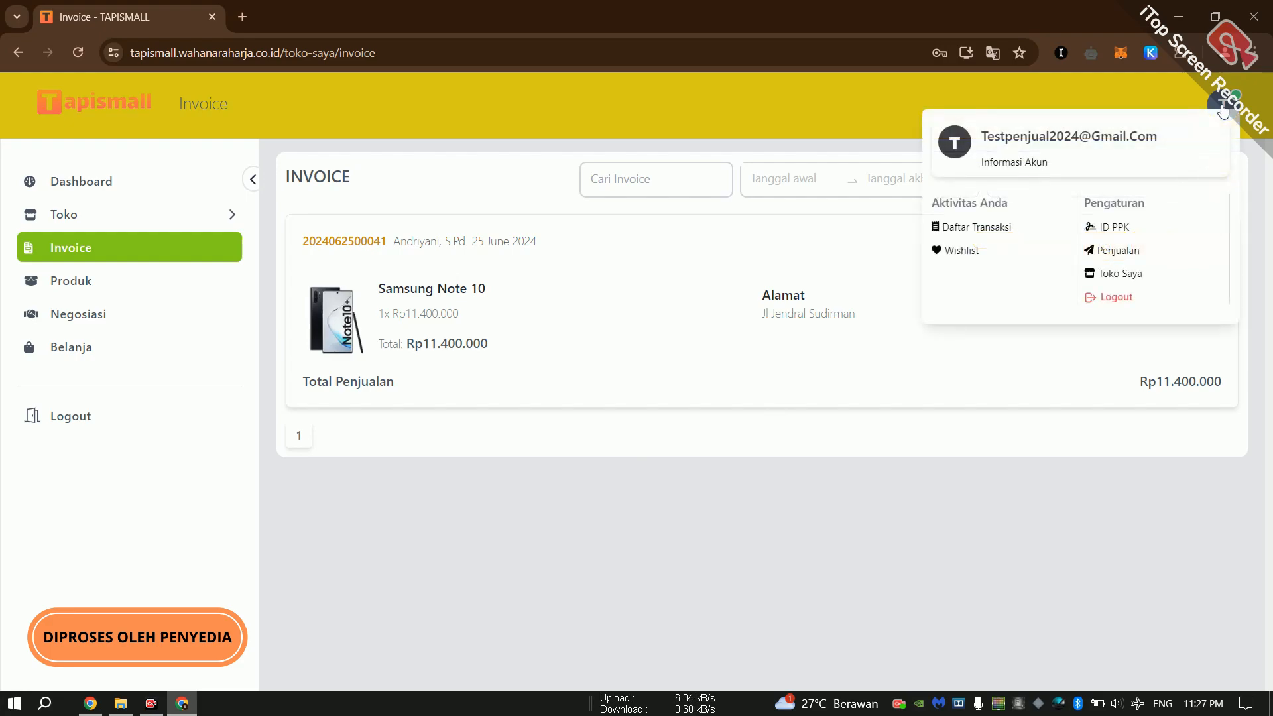
left_click(1111, 251)
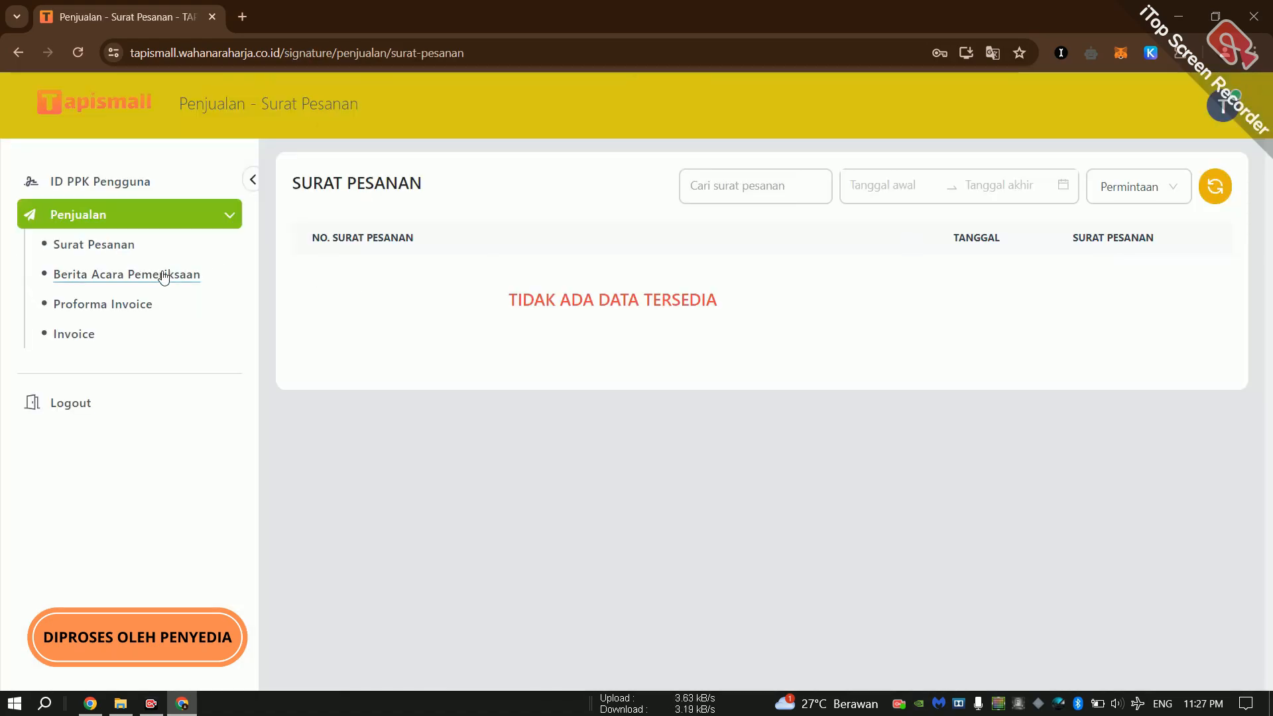
left_click(162, 277)
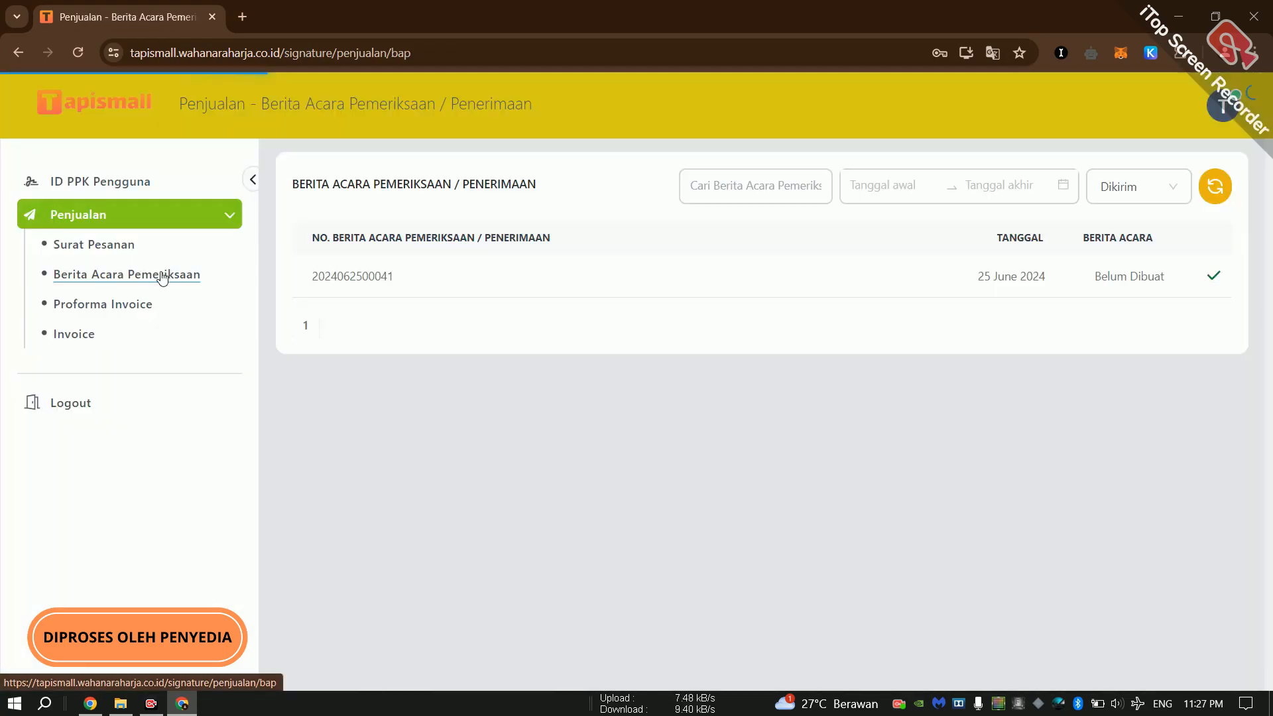
left_click(1215, 277)
left_click(604, 440)
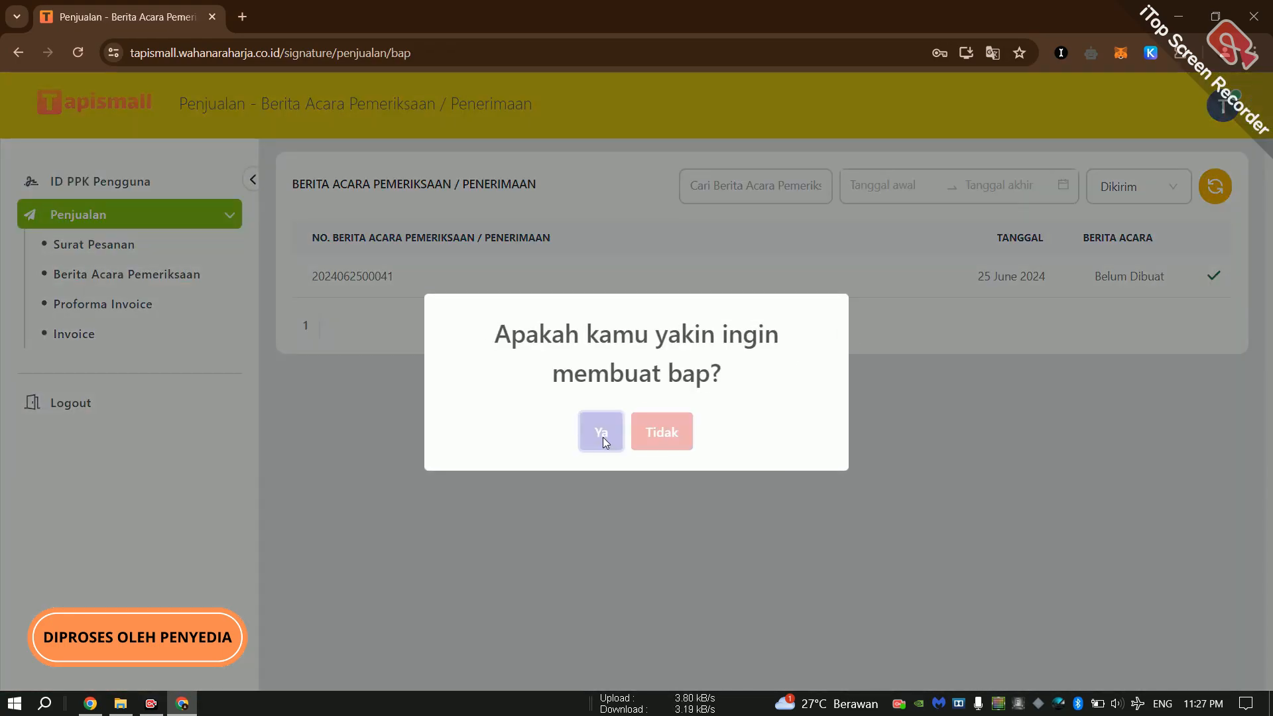
left_click(635, 467)
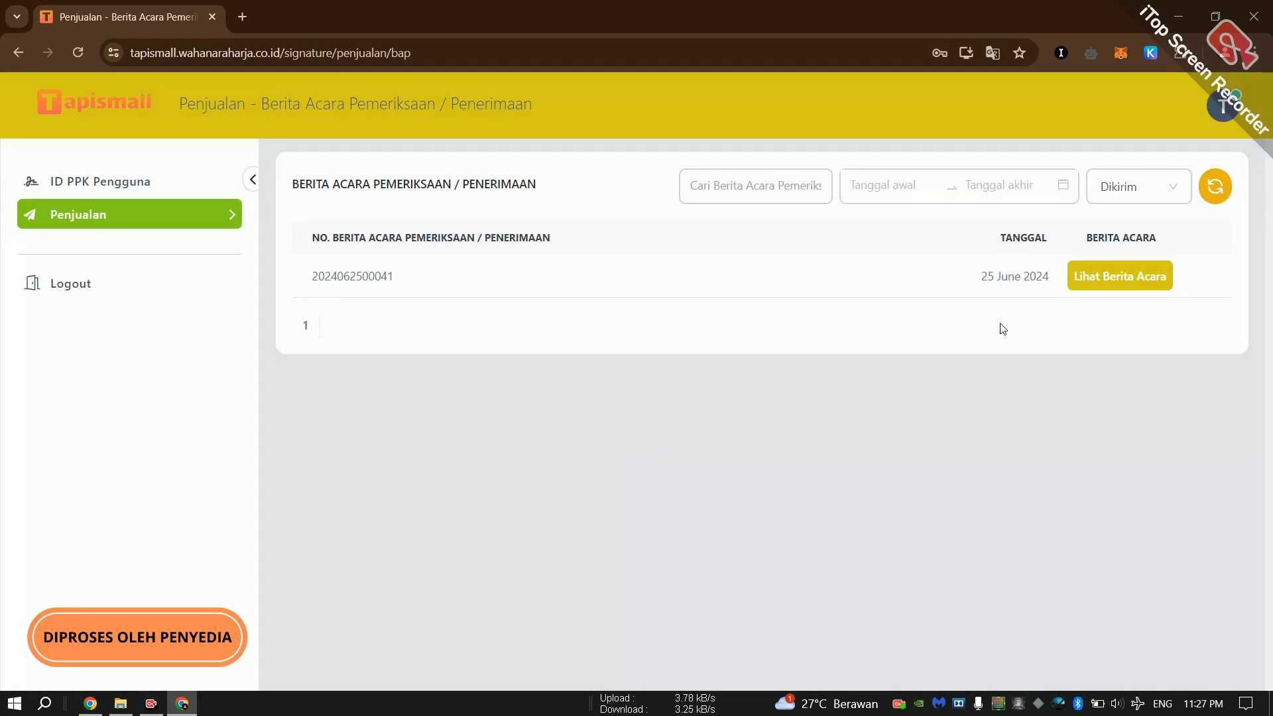
Review the item table and signatures in the 25 June 2024 Berita Acara document, and close it
left_click(1088, 277)
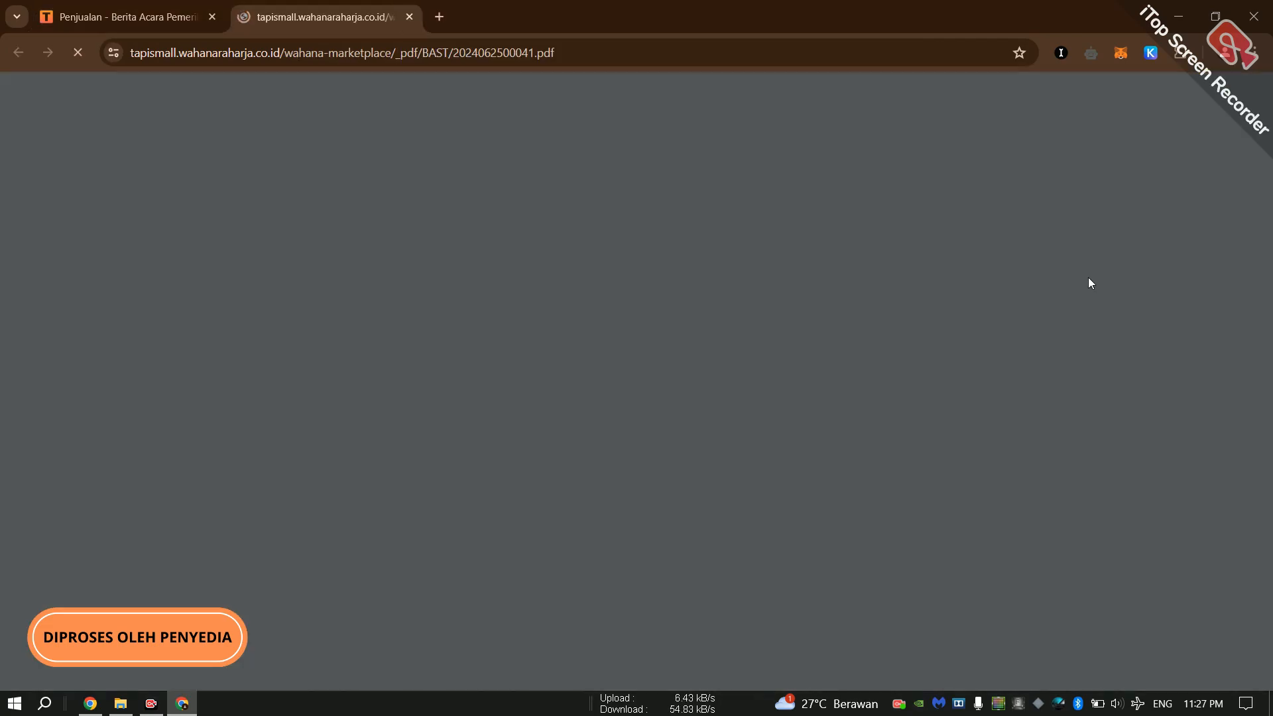
scroll(860, 354, "down", 3)
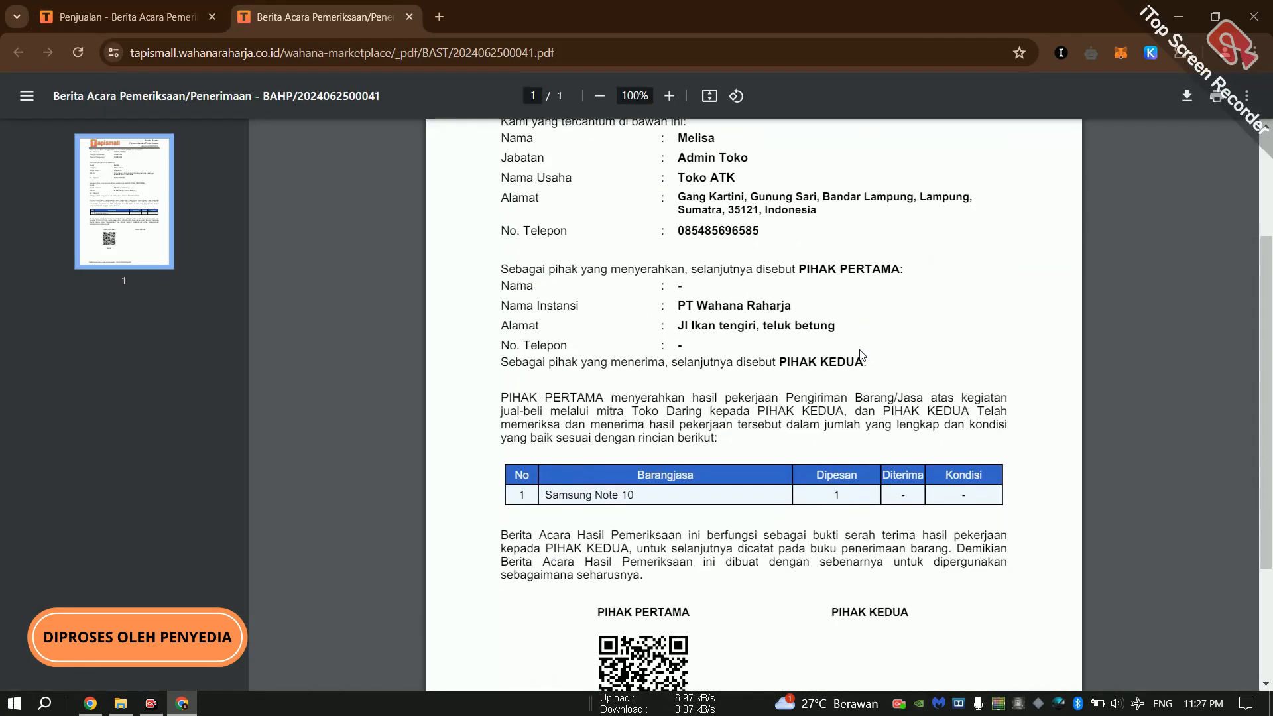
scroll(860, 355, "down", 1)
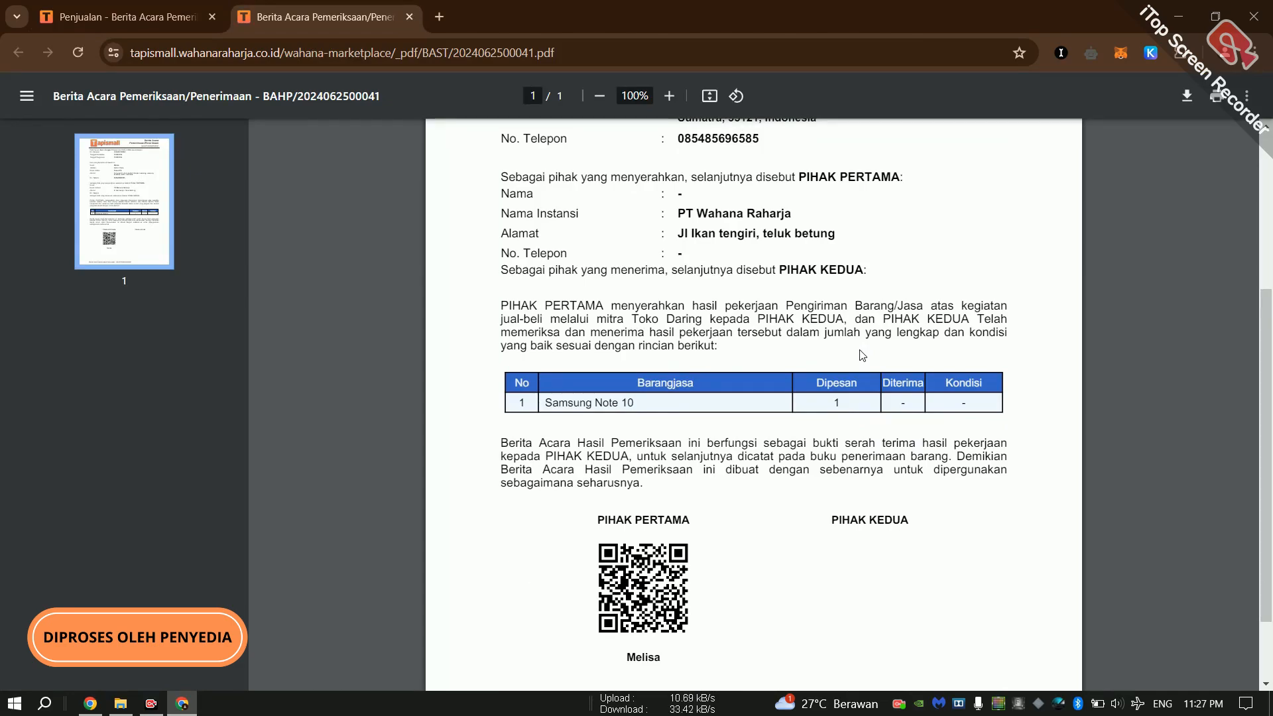
left_click(409, 16)
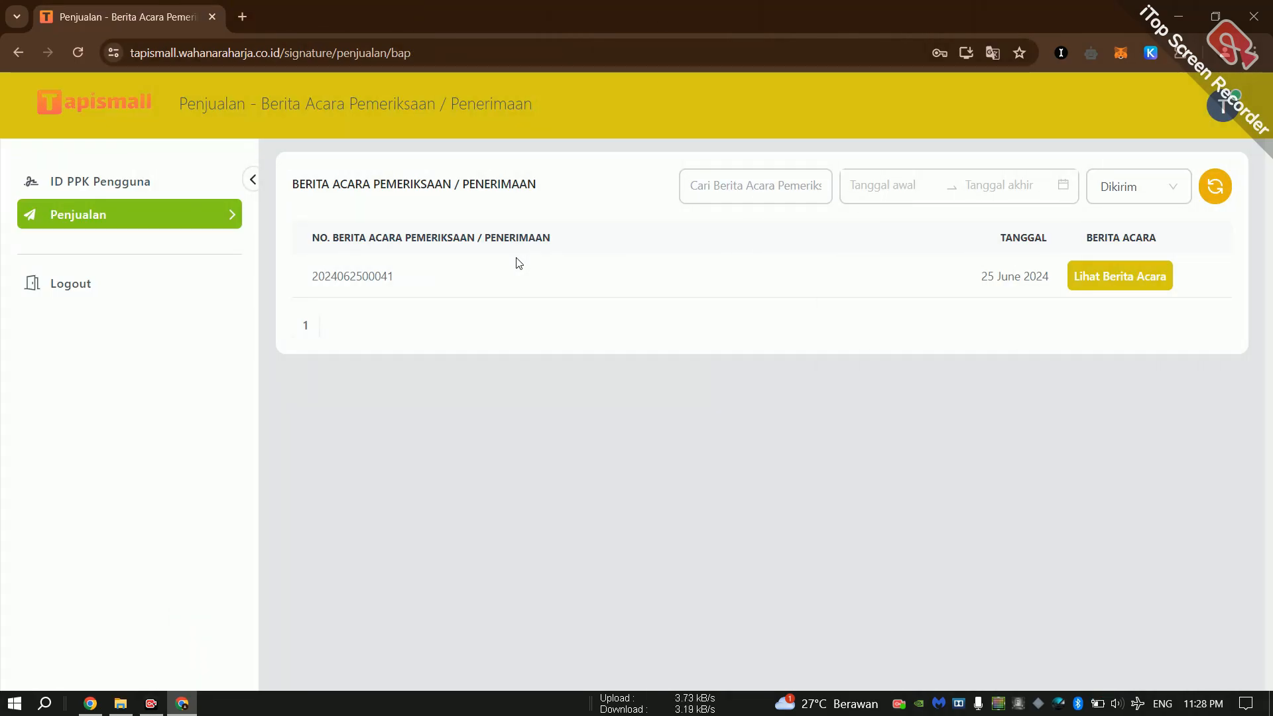
Switch to the Pejabat Pembuat Komitmen's browser window, check the Daftar Transaksi, and open the Pembelian Berita Acara Pemeriksaan list
left_click(86, 707)
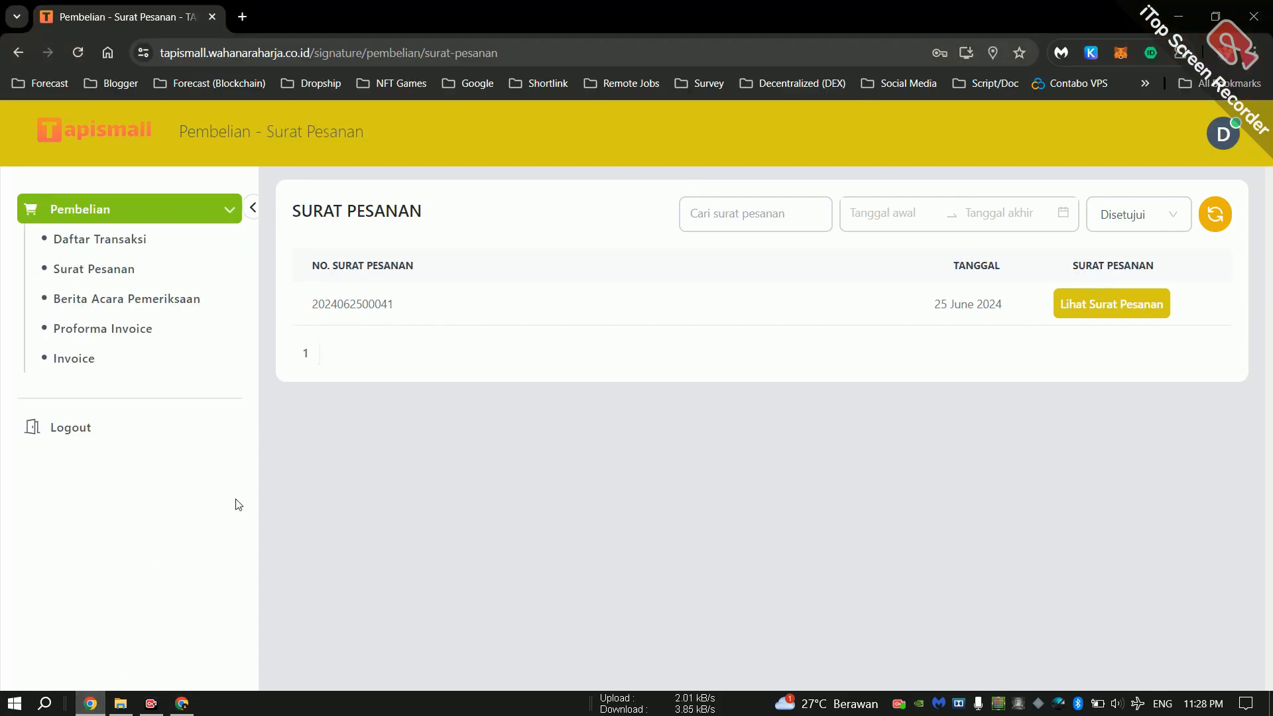
left_click(118, 240)
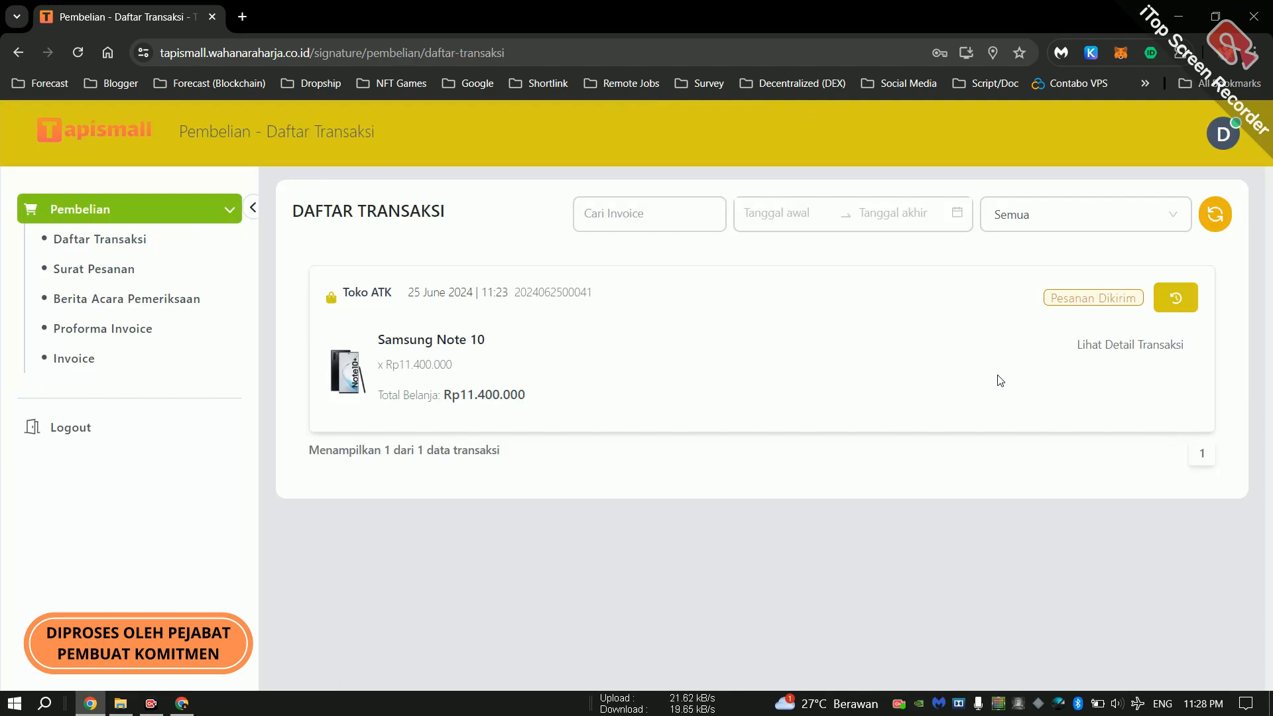
left_click(162, 297)
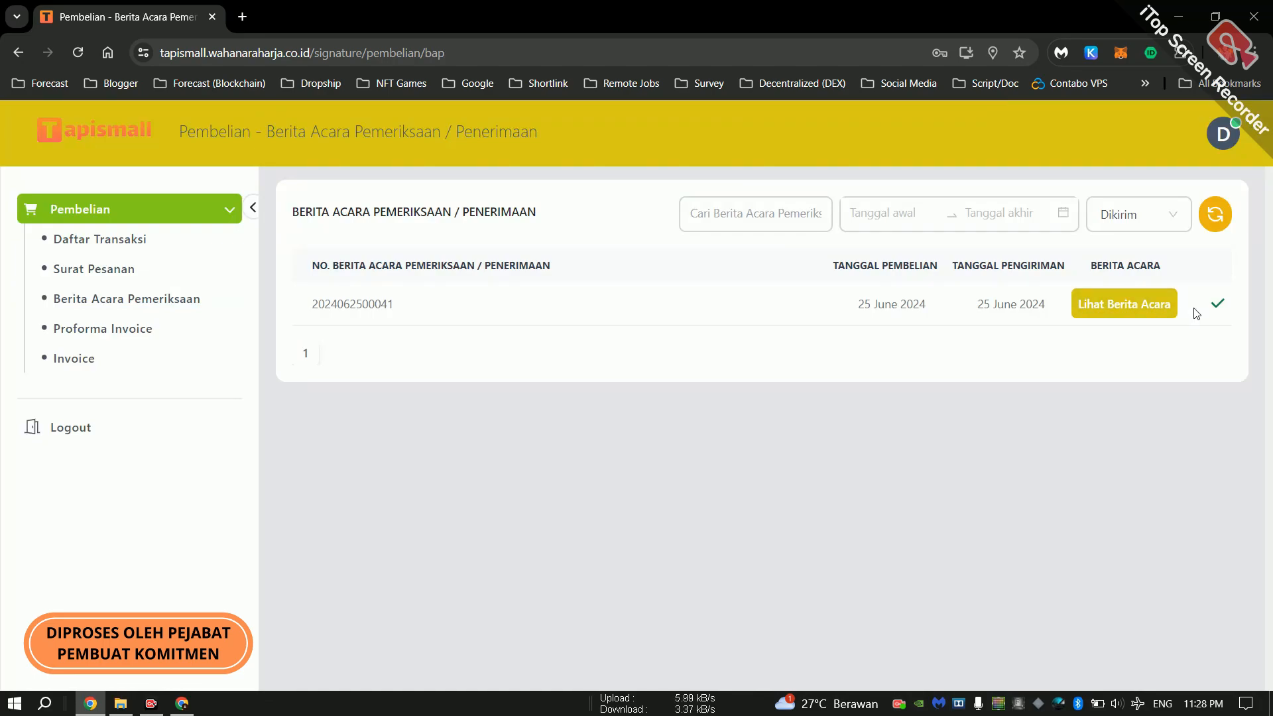
Save and approve the 25 June 2024 Berita Acara with the Samsung Note 10's condition as Baik, and check the Daftar Transaksi
left_click(1215, 307)
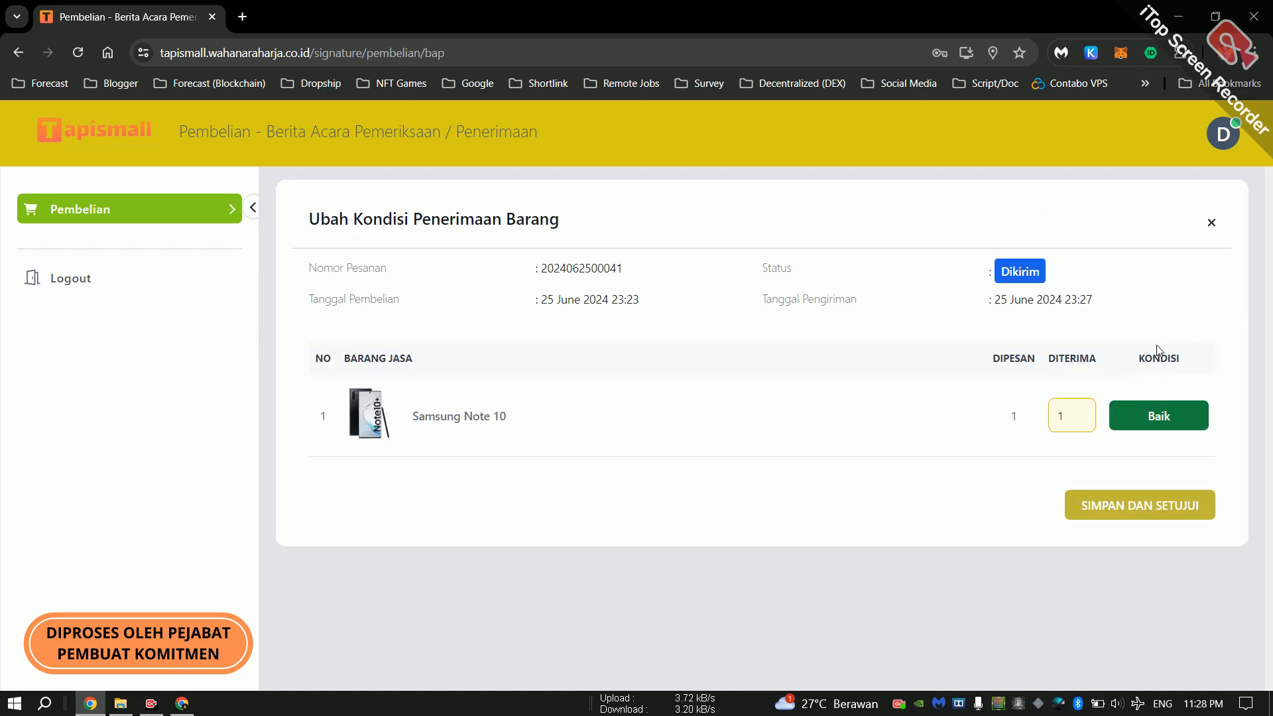
left_click(1152, 424)
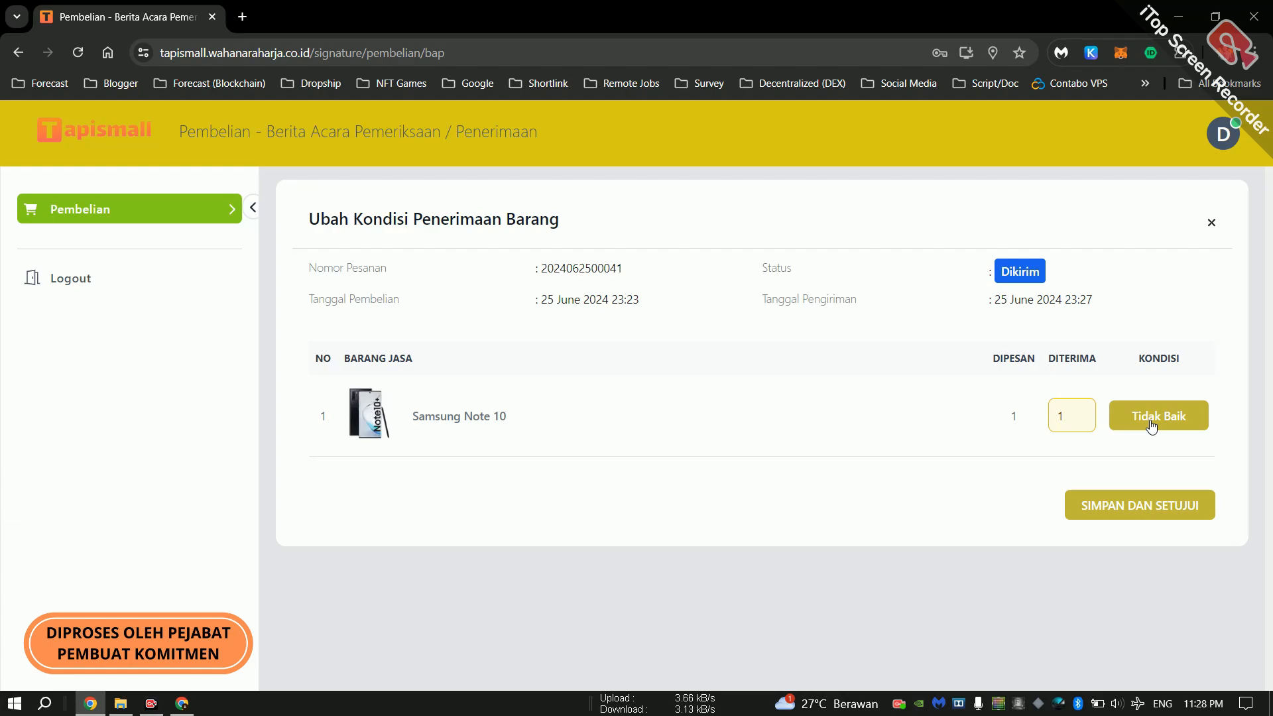
left_click(1152, 424)
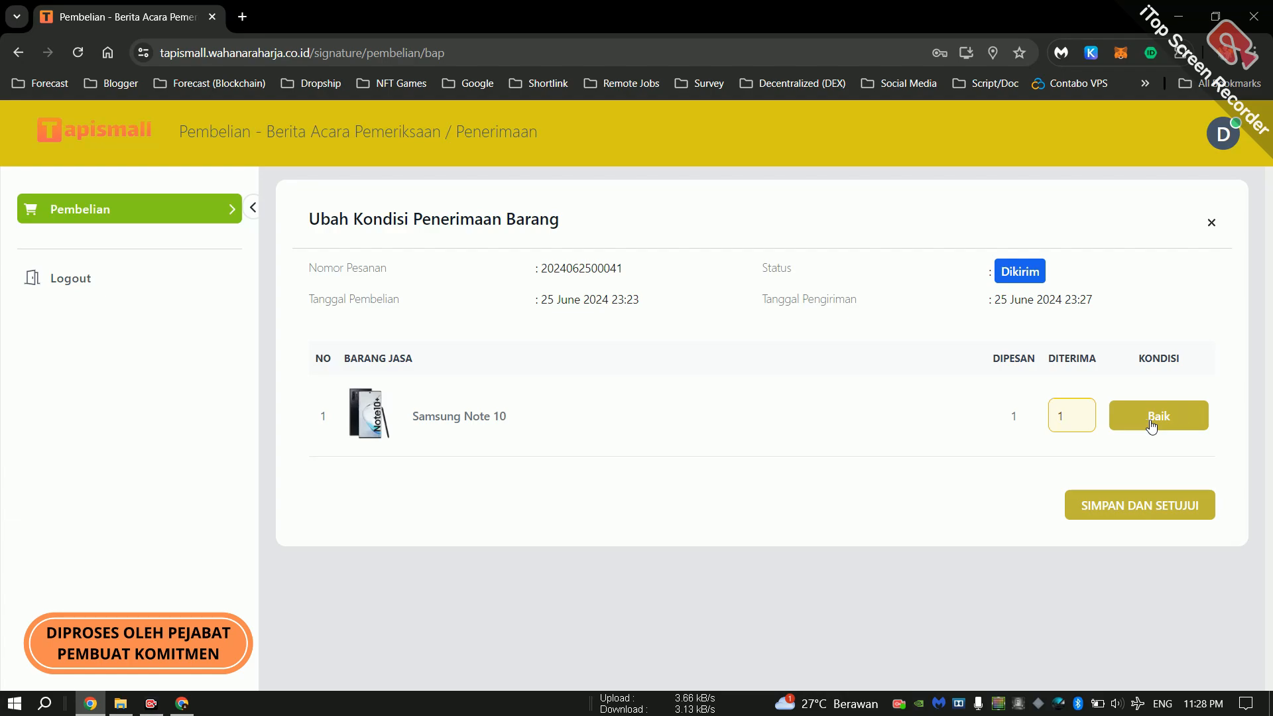
left_click(1127, 504)
left_click(595, 468)
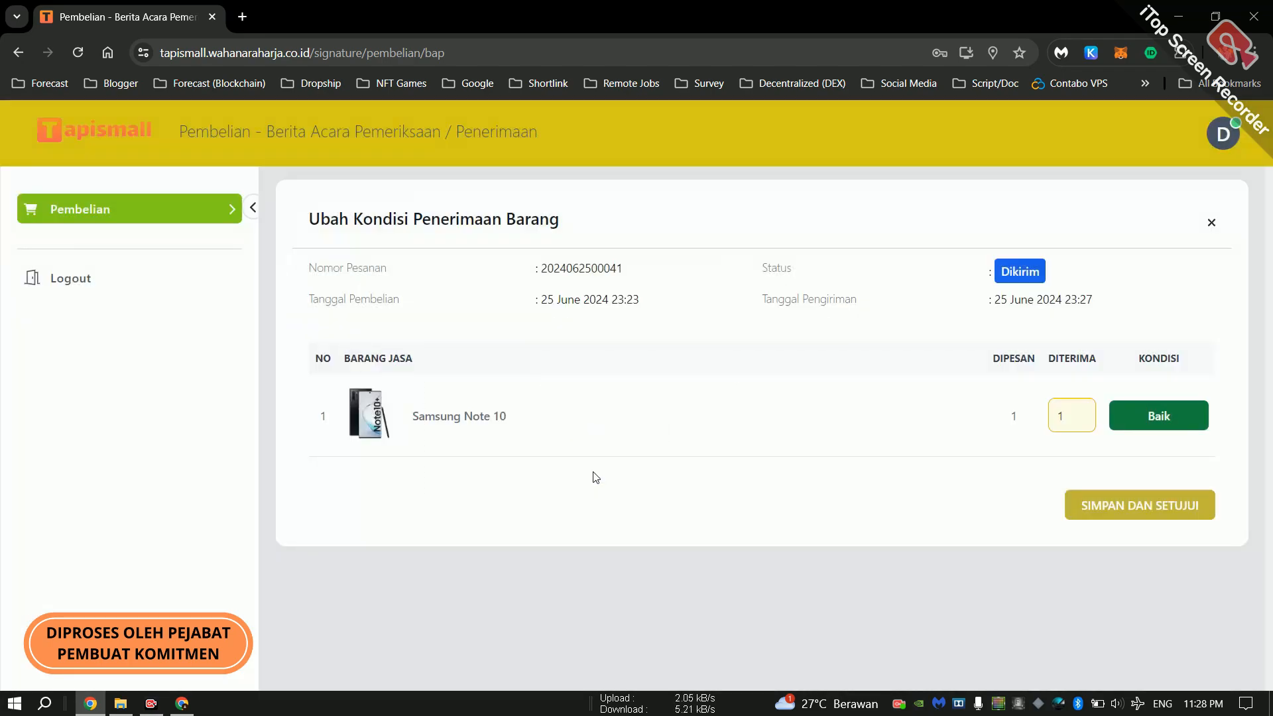
left_click(635, 482)
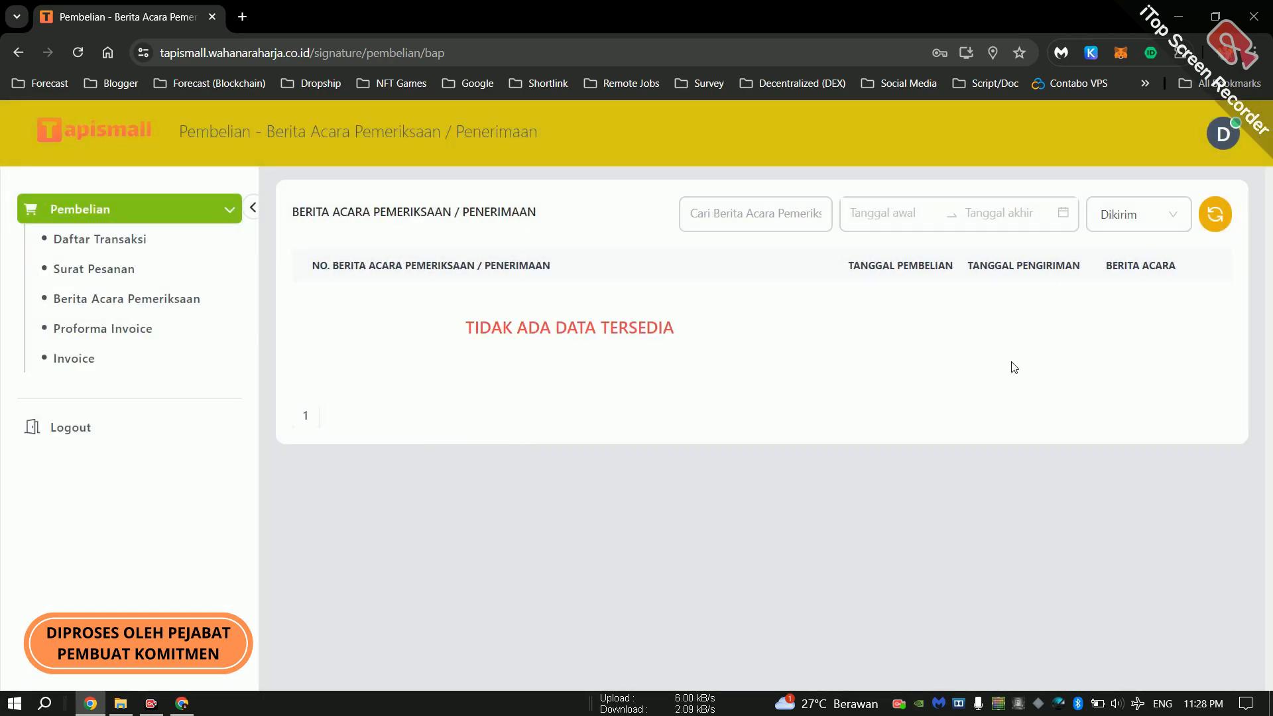
left_click(129, 246)
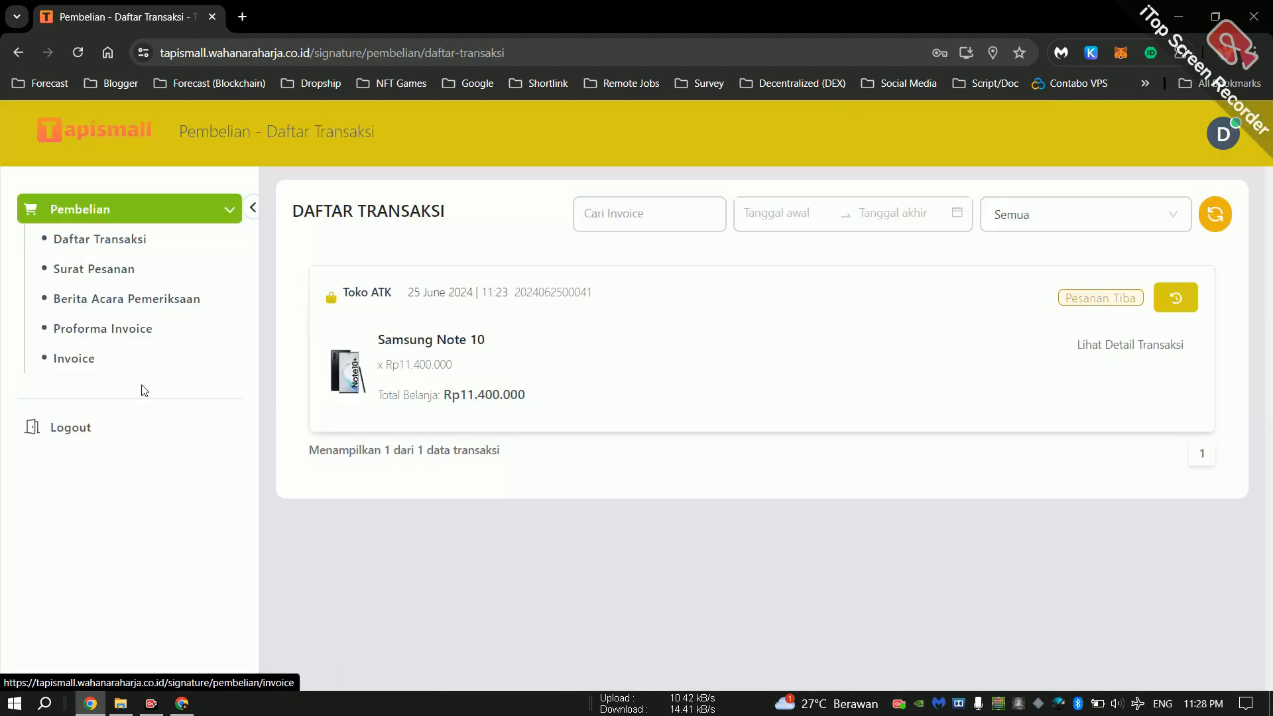
Switch to the seller's browser window, refresh the Penjualan Berita Acara Pemeriksaan list, and filter it by Diterima
left_click(178, 713)
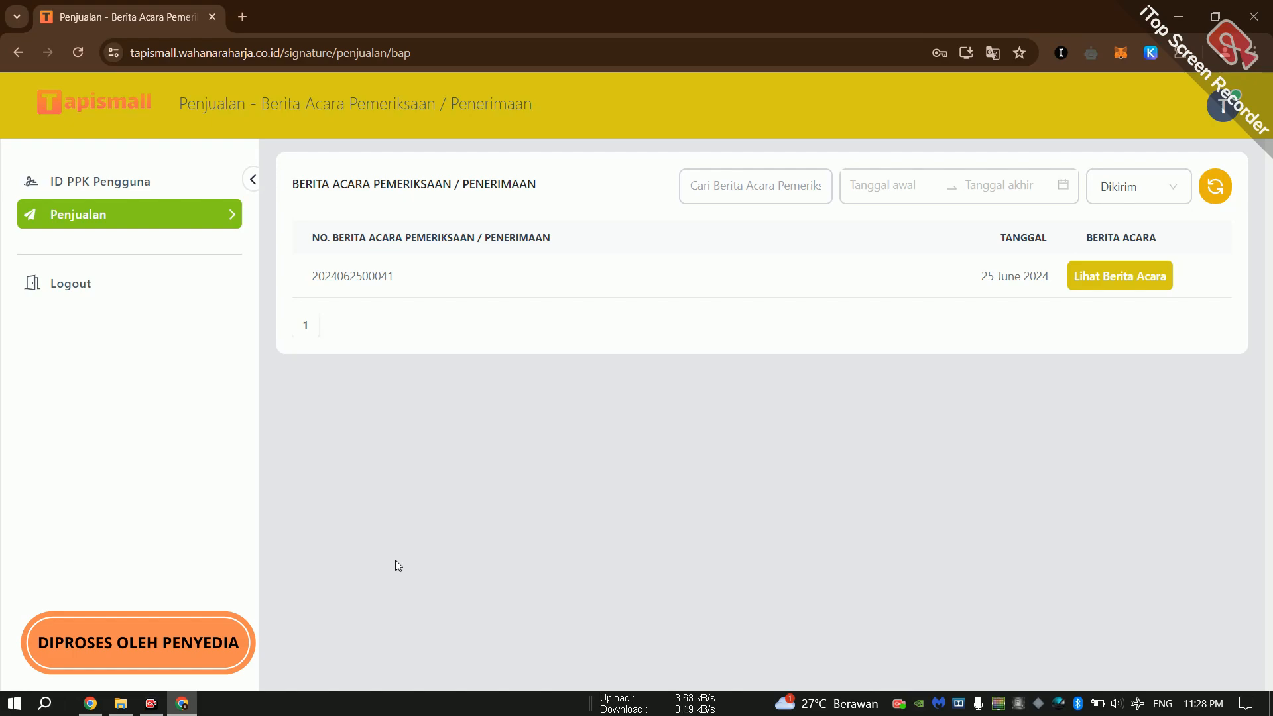
left_click(200, 227)
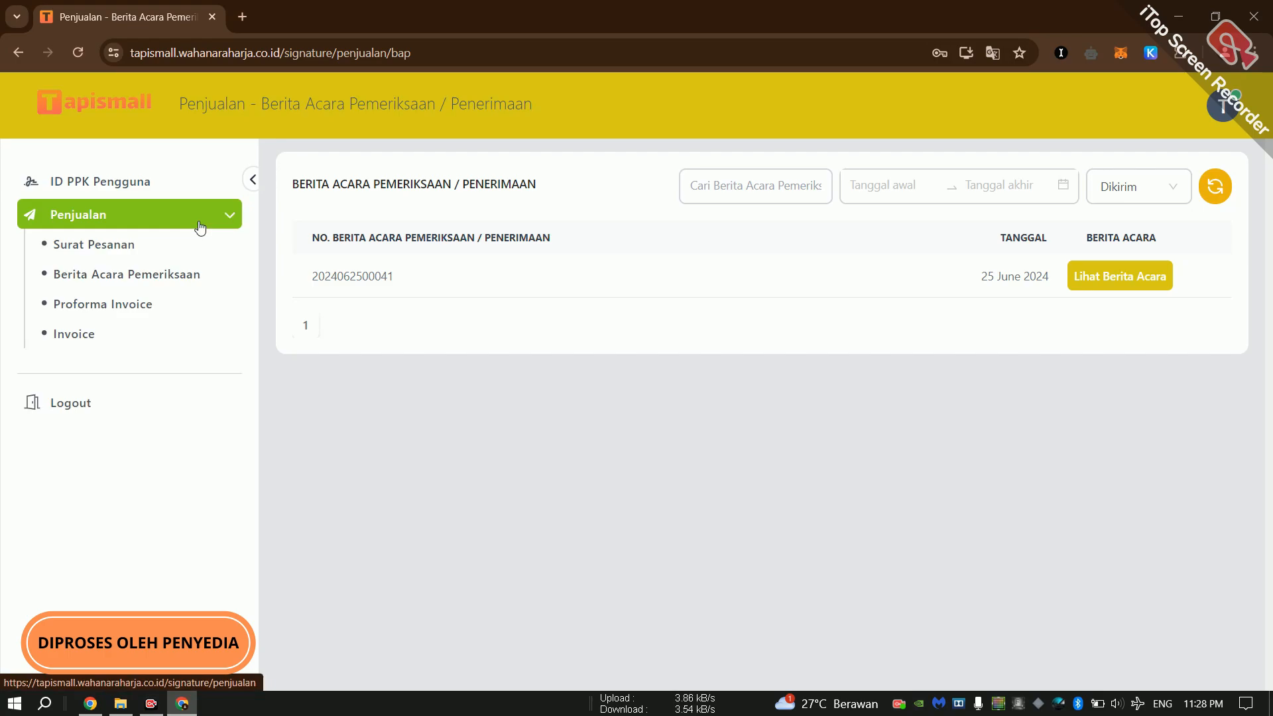
left_click(165, 281)
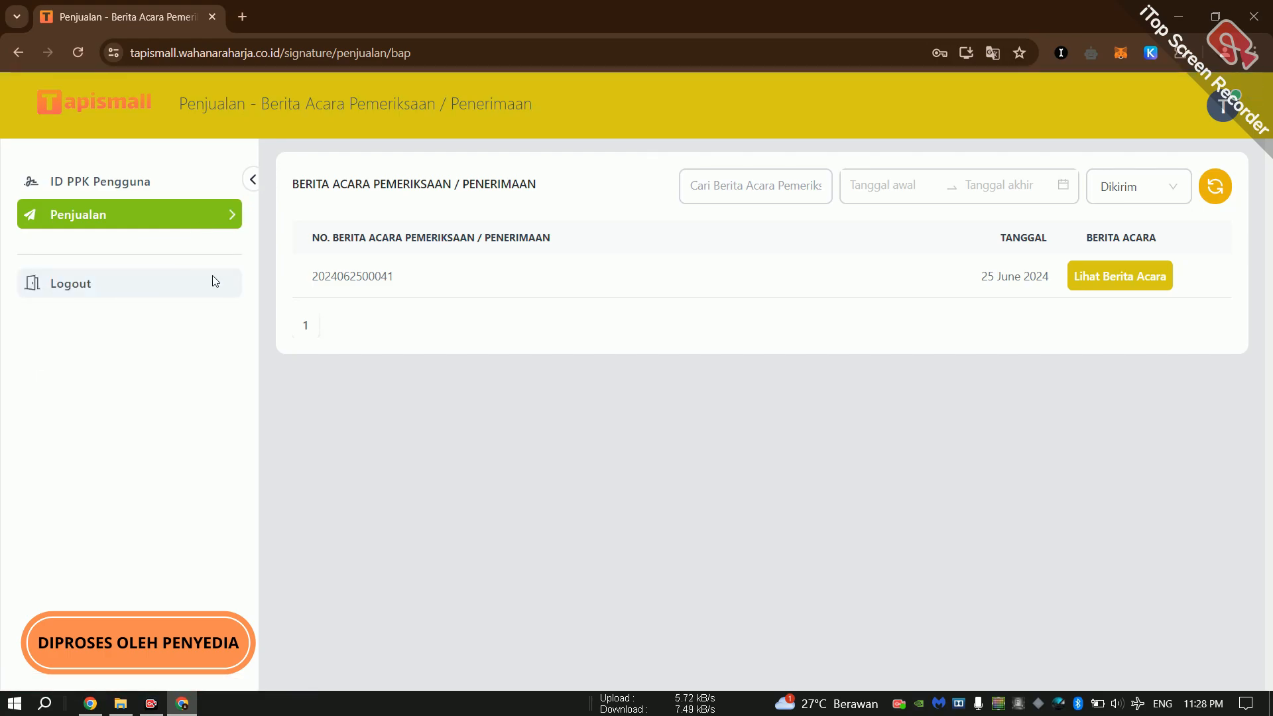
left_click(1213, 191)
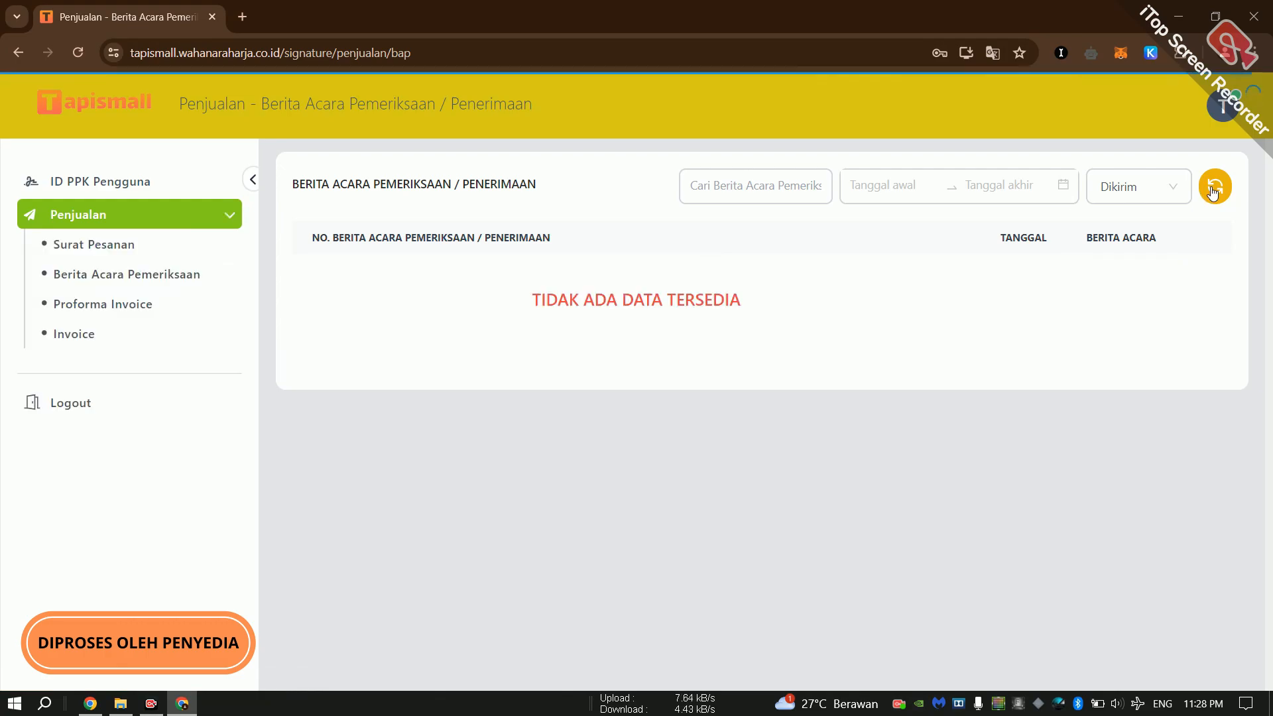
left_click(1156, 187)
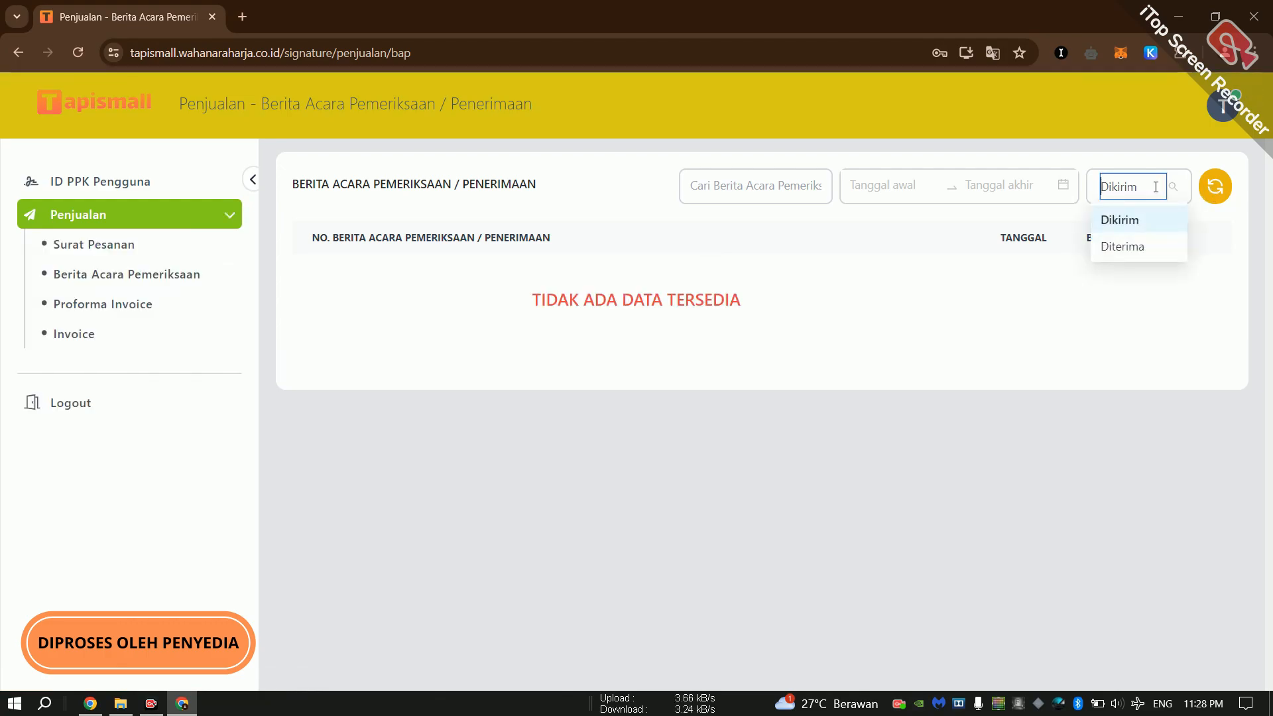
left_click(1131, 247)
View the 25 June 2024 Berita Acara document, check the item table and the PIHAK KEDUA signature, and close it
left_click(1084, 285)
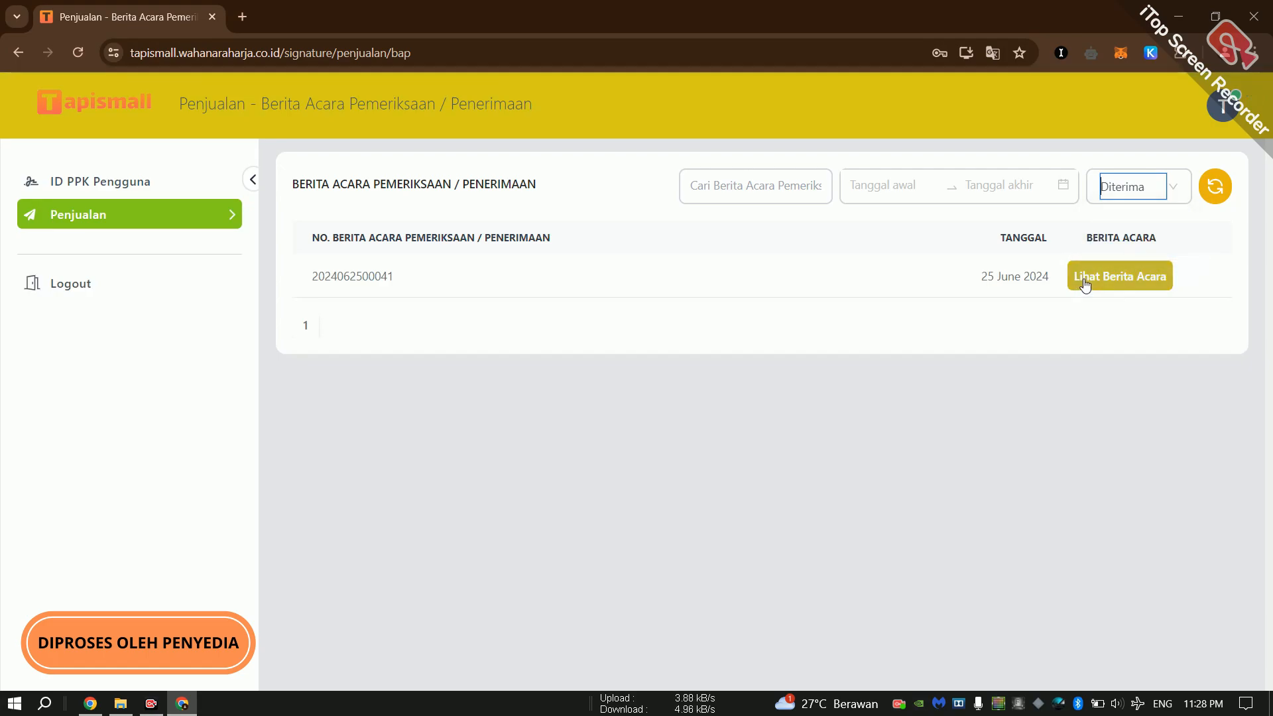
left_click(1085, 283)
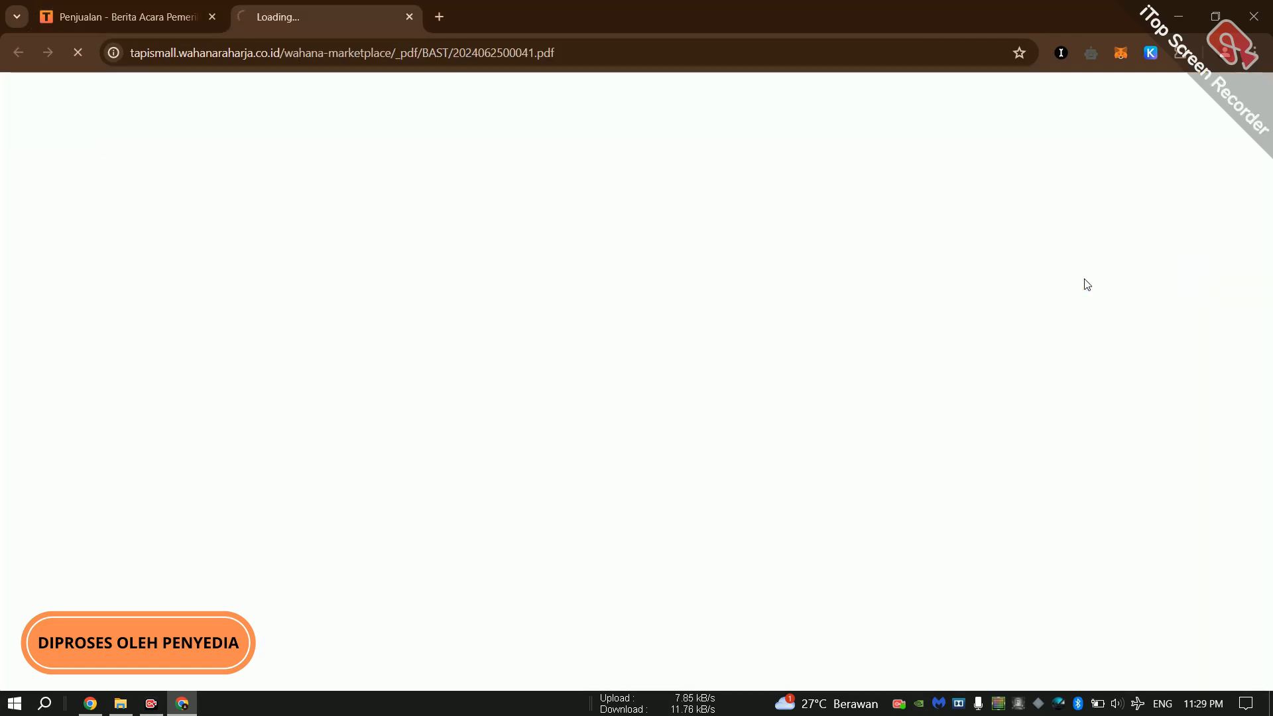
scroll(678, 403, "down", 5)
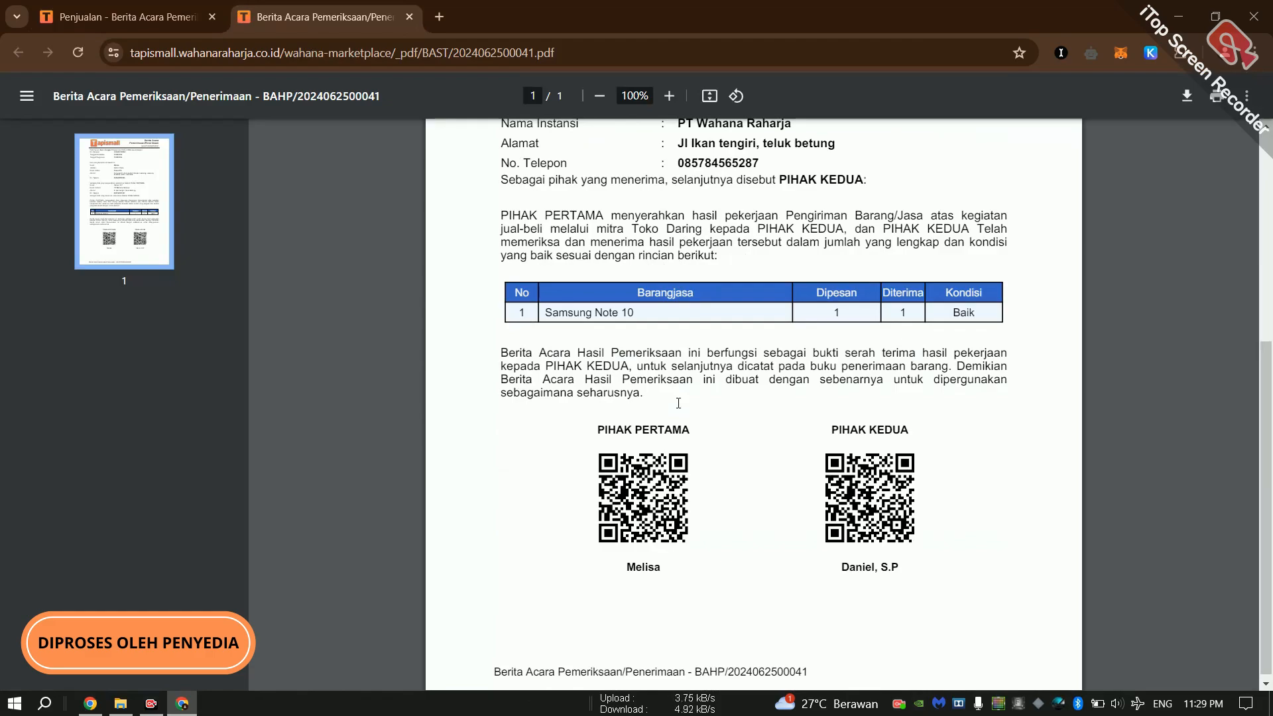
left_click_drag(899, 567, 840, 567)
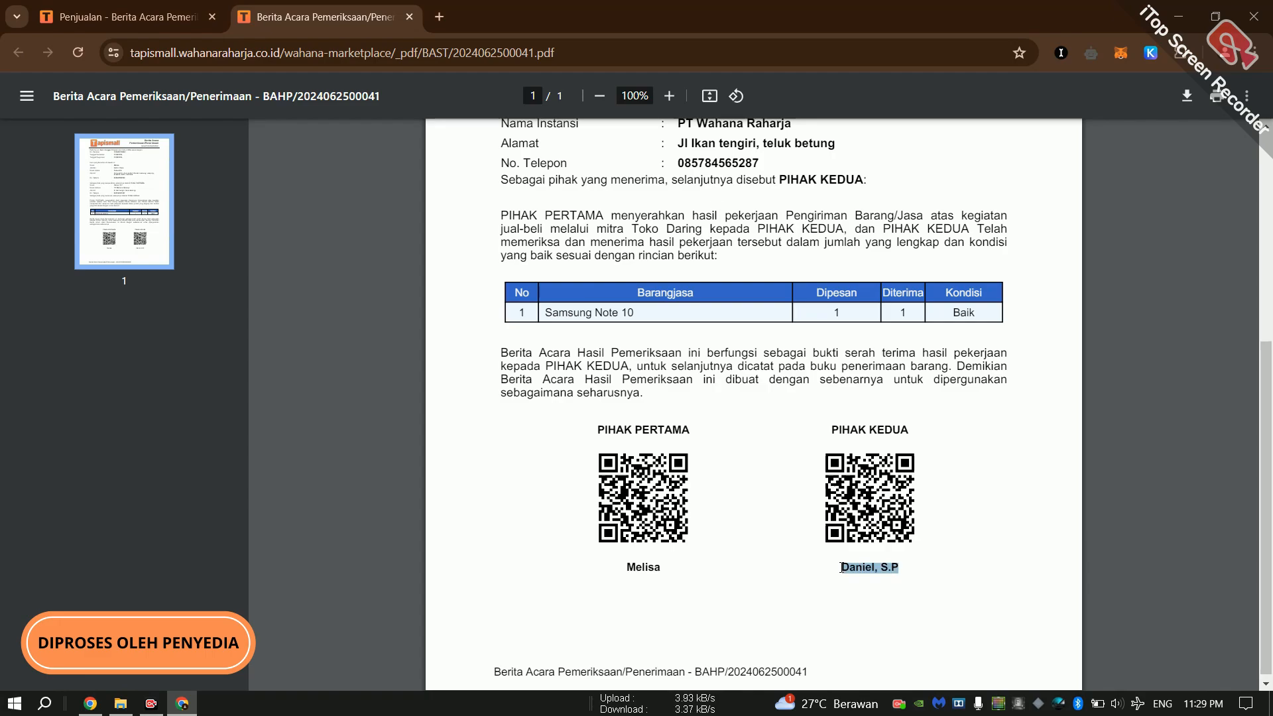
left_click(409, 18)
Go to the seller's Penjualan Proforma Invoice list and create the proforma invoice for the 25 June 2024 Berita Acara
left_click(233, 217)
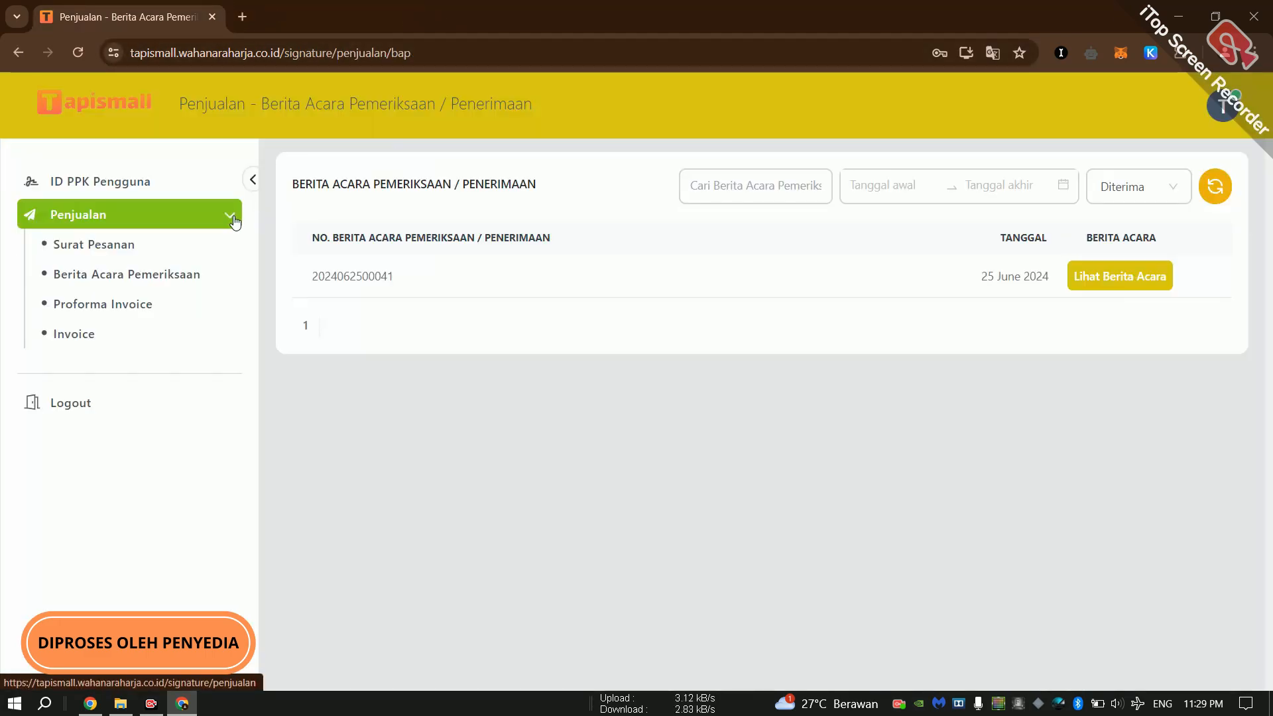
left_click(107, 311)
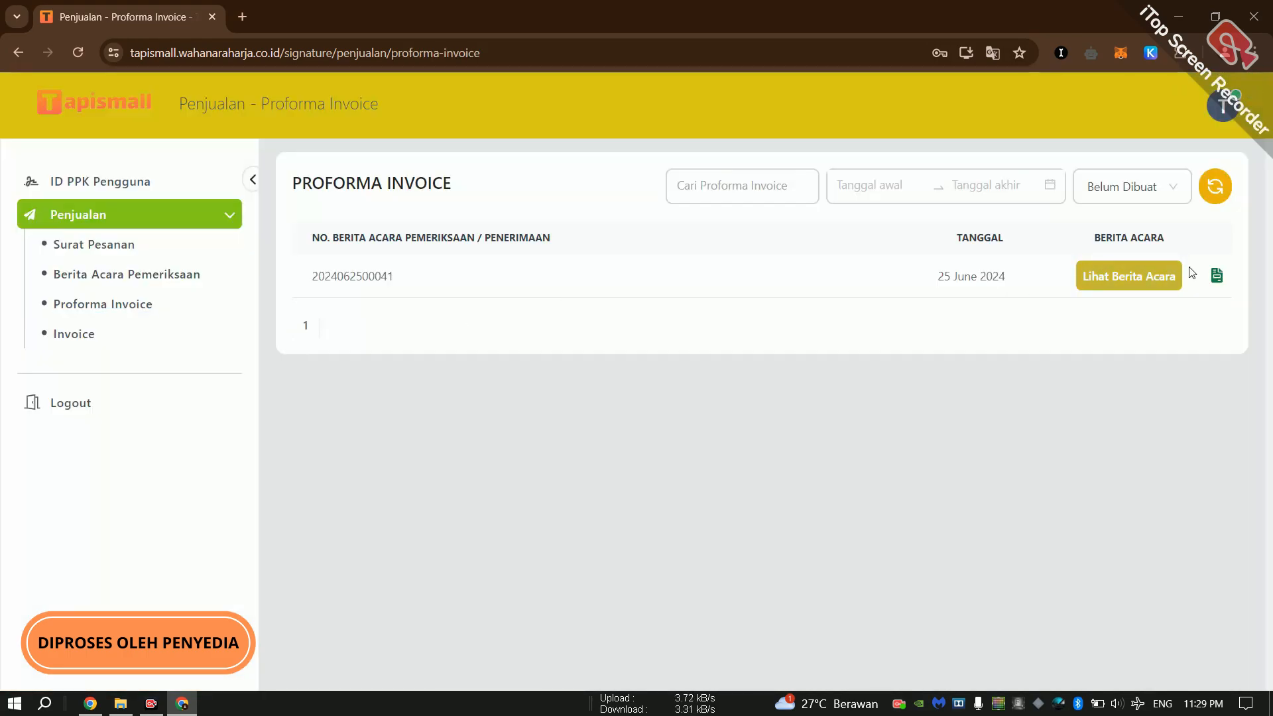
left_click(1216, 278)
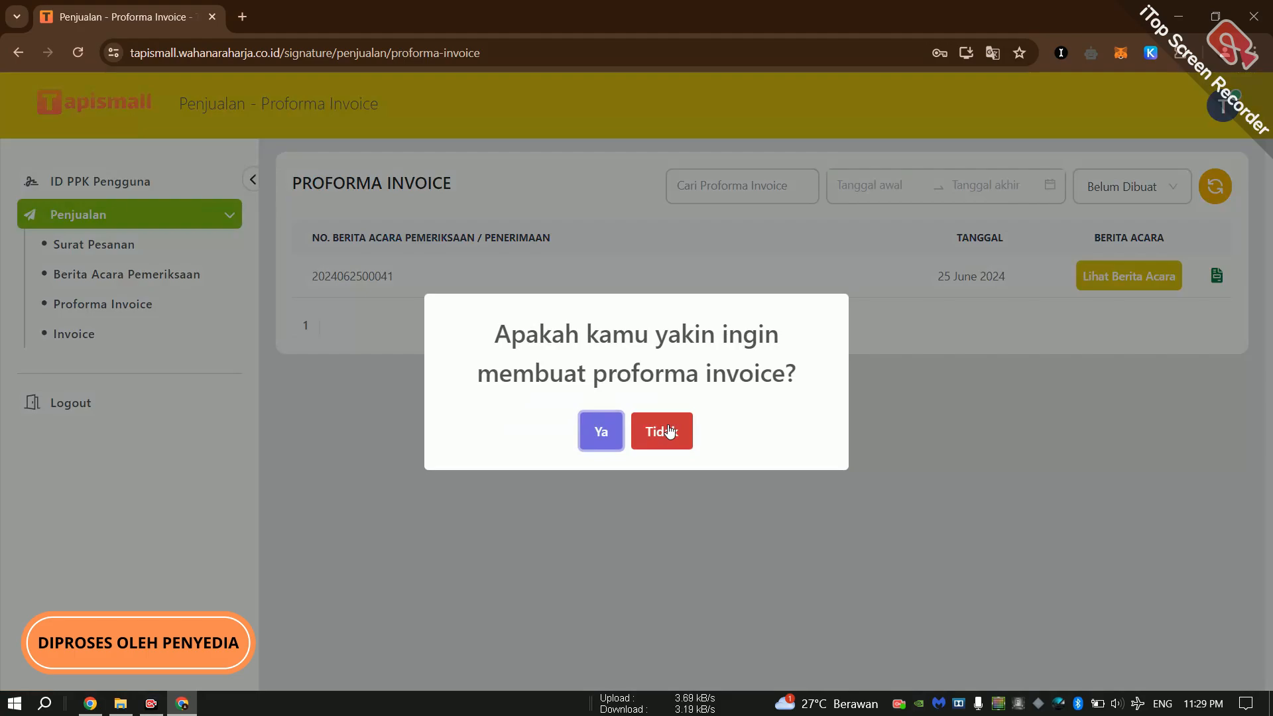
left_click(613, 434)
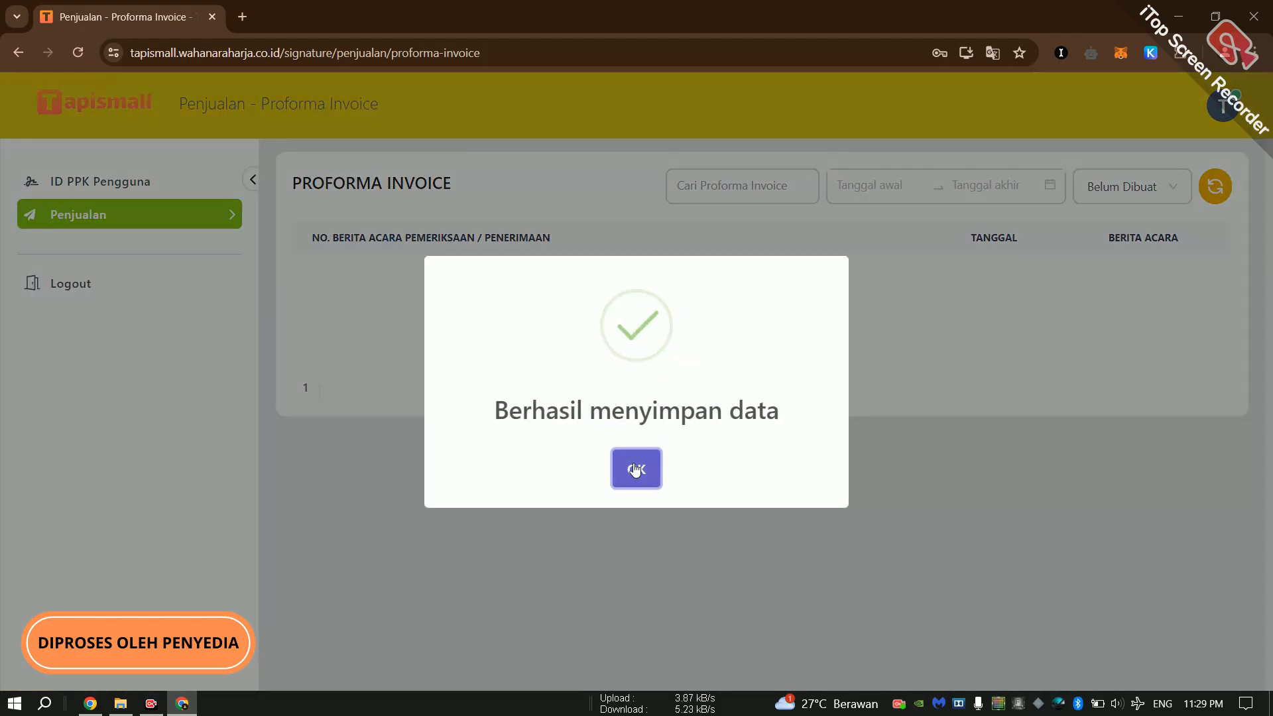
left_click(636, 472)
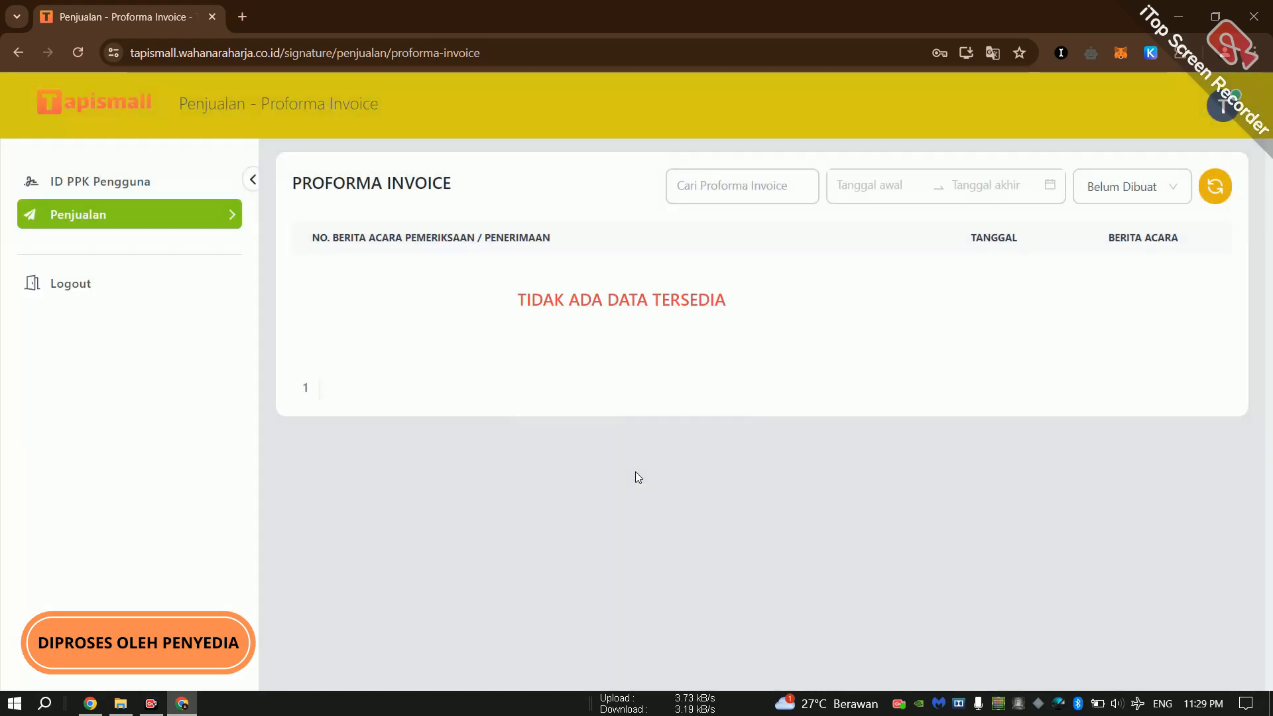
Go to Toko Saya and open its Invoice list to check the Samsung Note 10 order's status
left_click(1218, 103)
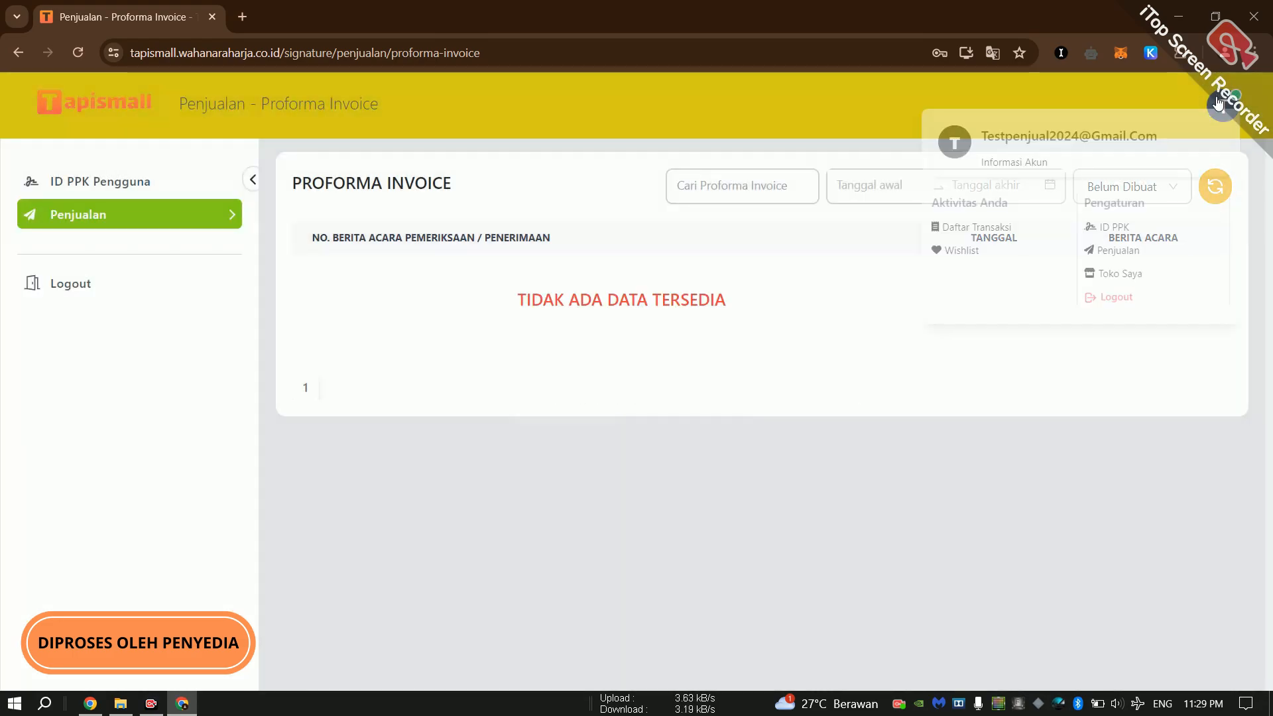
left_click(1109, 275)
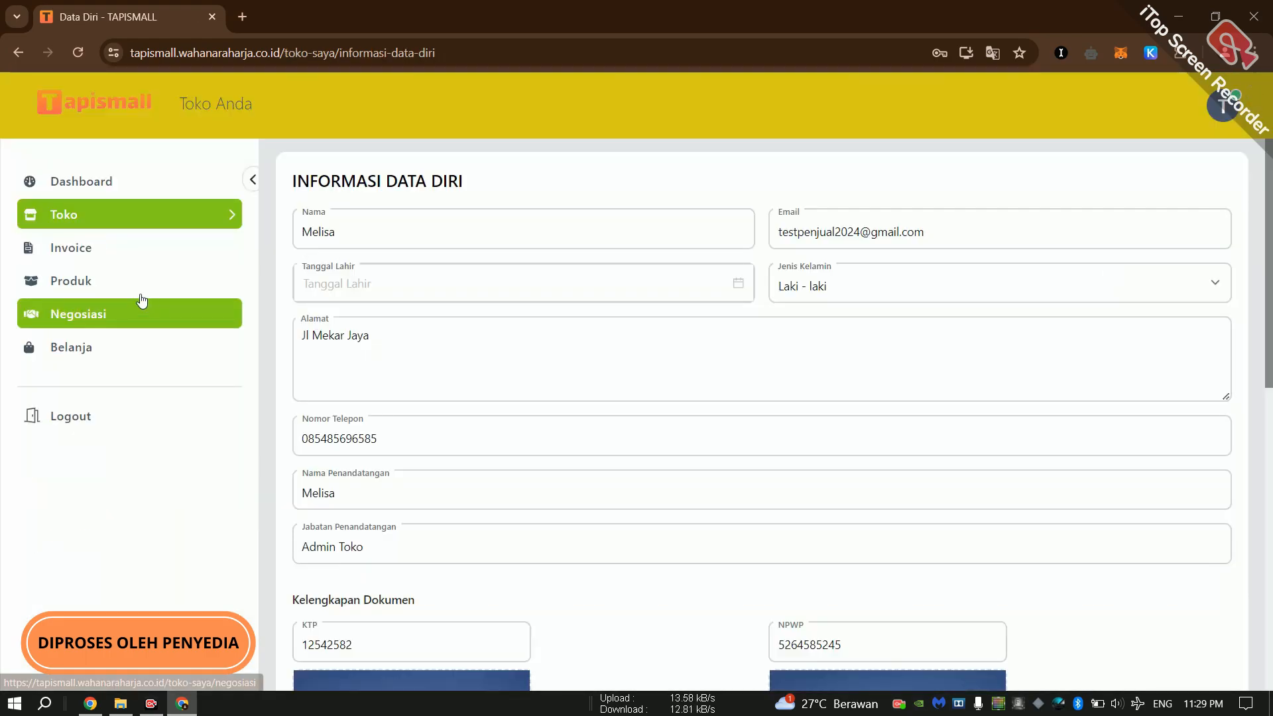
left_click(123, 252)
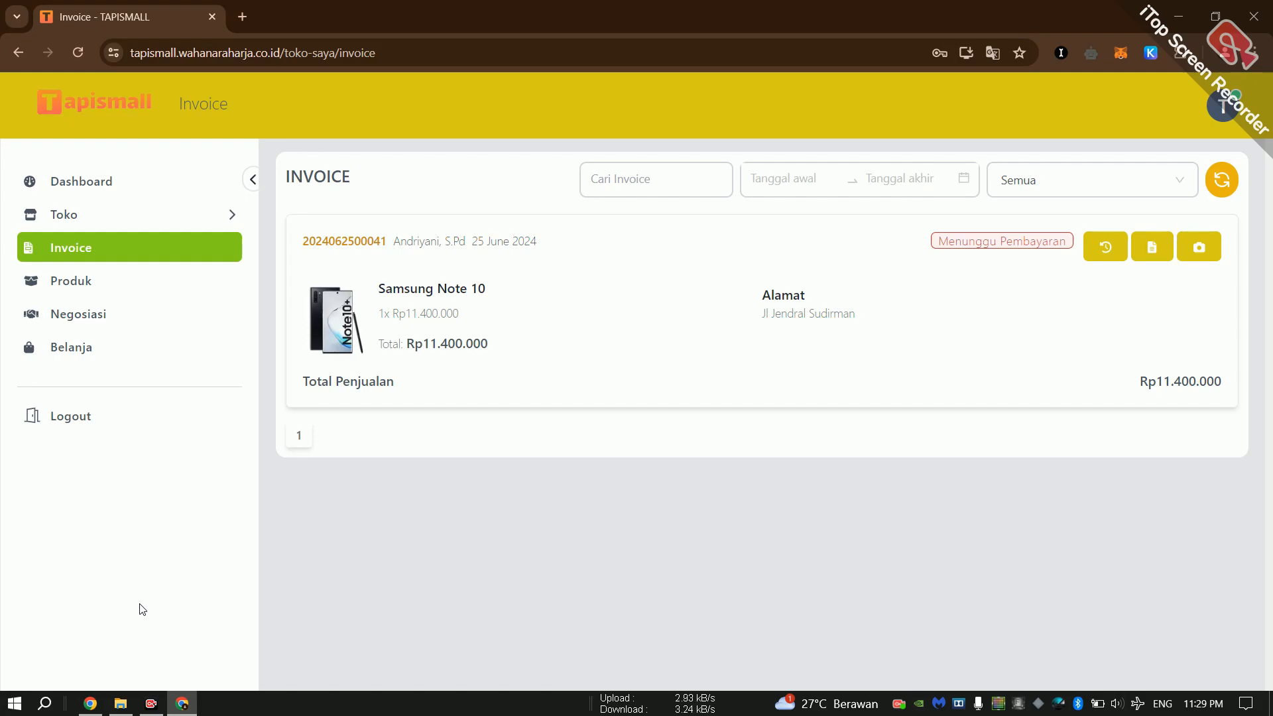
Switch to the Pejabat Pembuat Komitmen's browser window and refresh the Daftar Transaksi to check the order's status
left_click(91, 704)
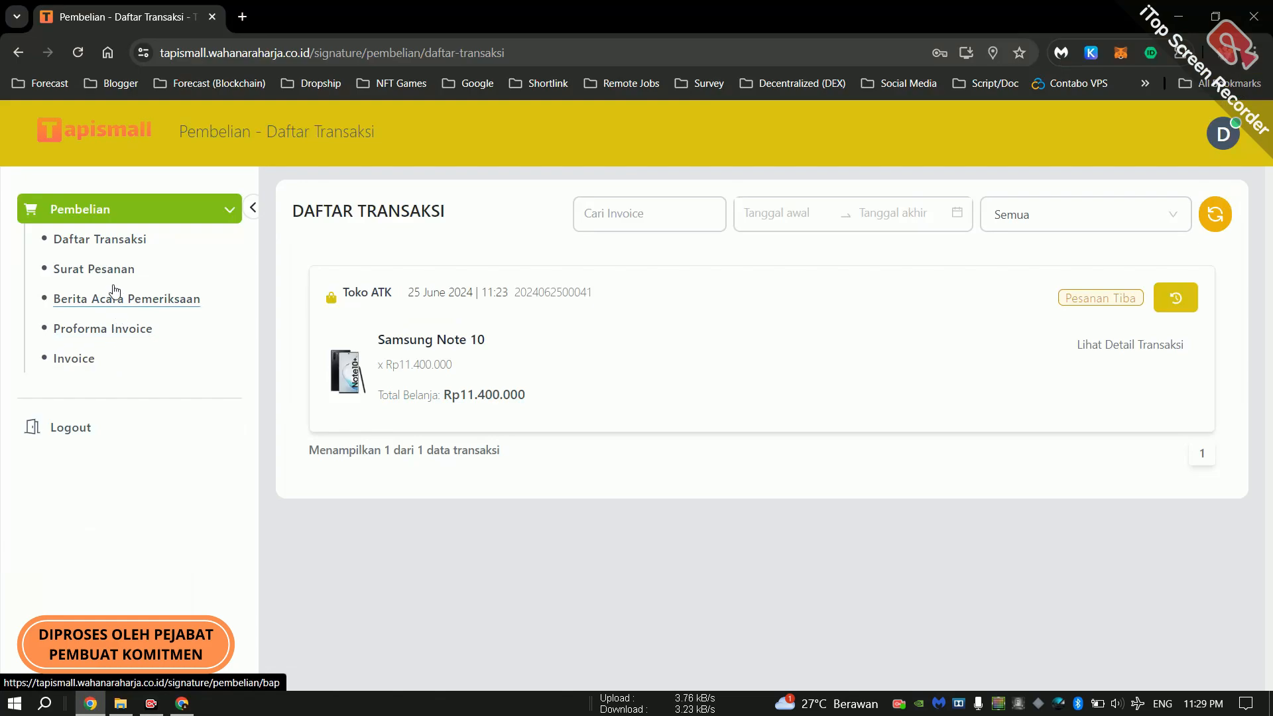
left_click(106, 240)
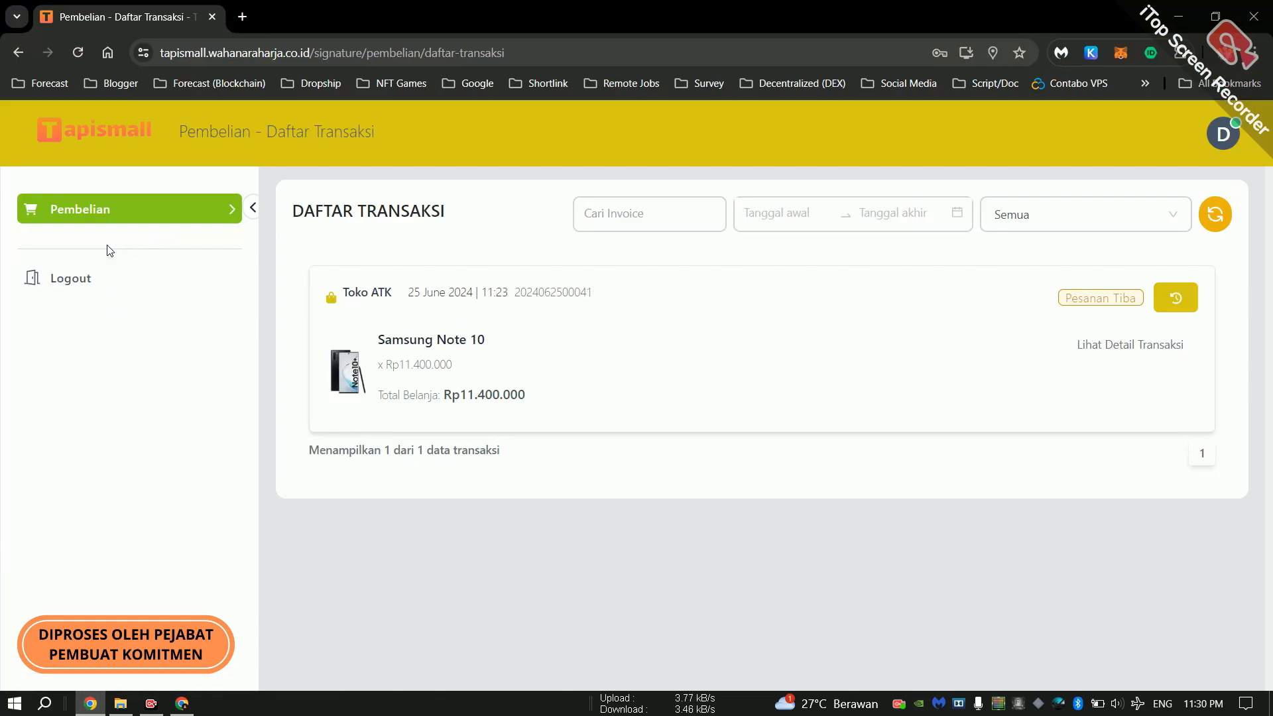
left_click(1217, 214)
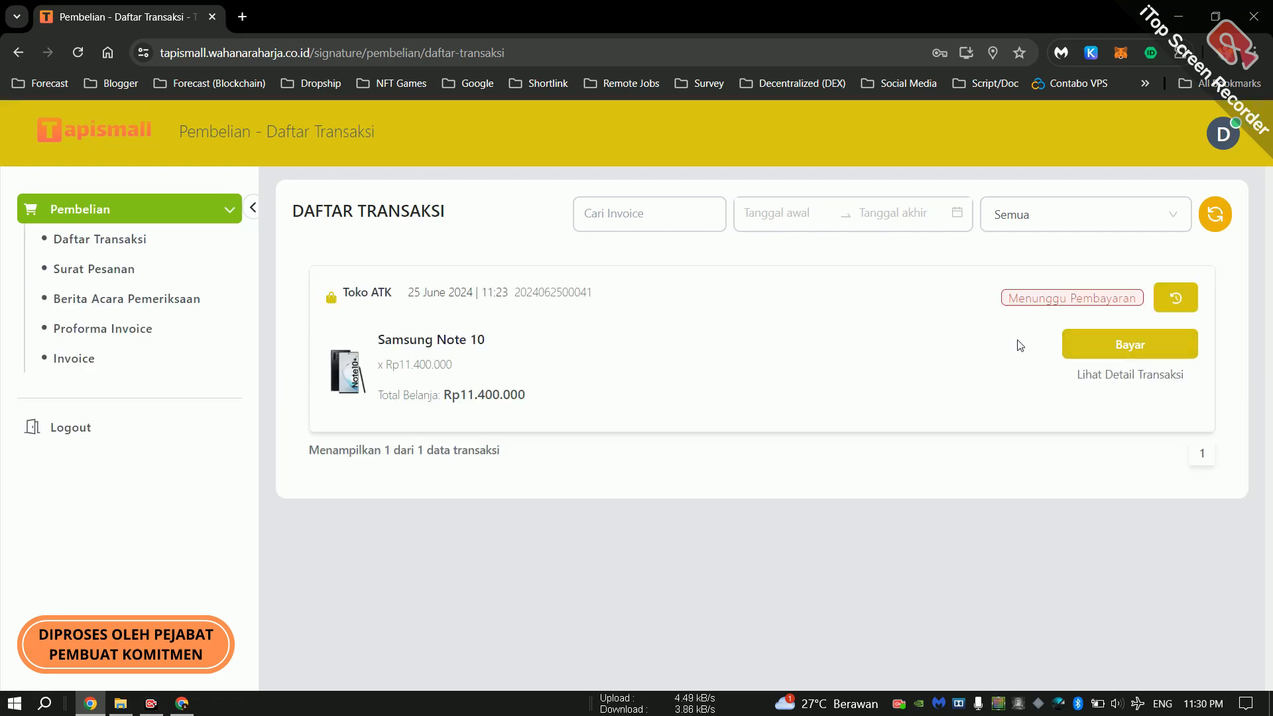
Open the payment page for the Samsung Note 10 order and check the Bank Lampung destination account number
left_click(1107, 343)
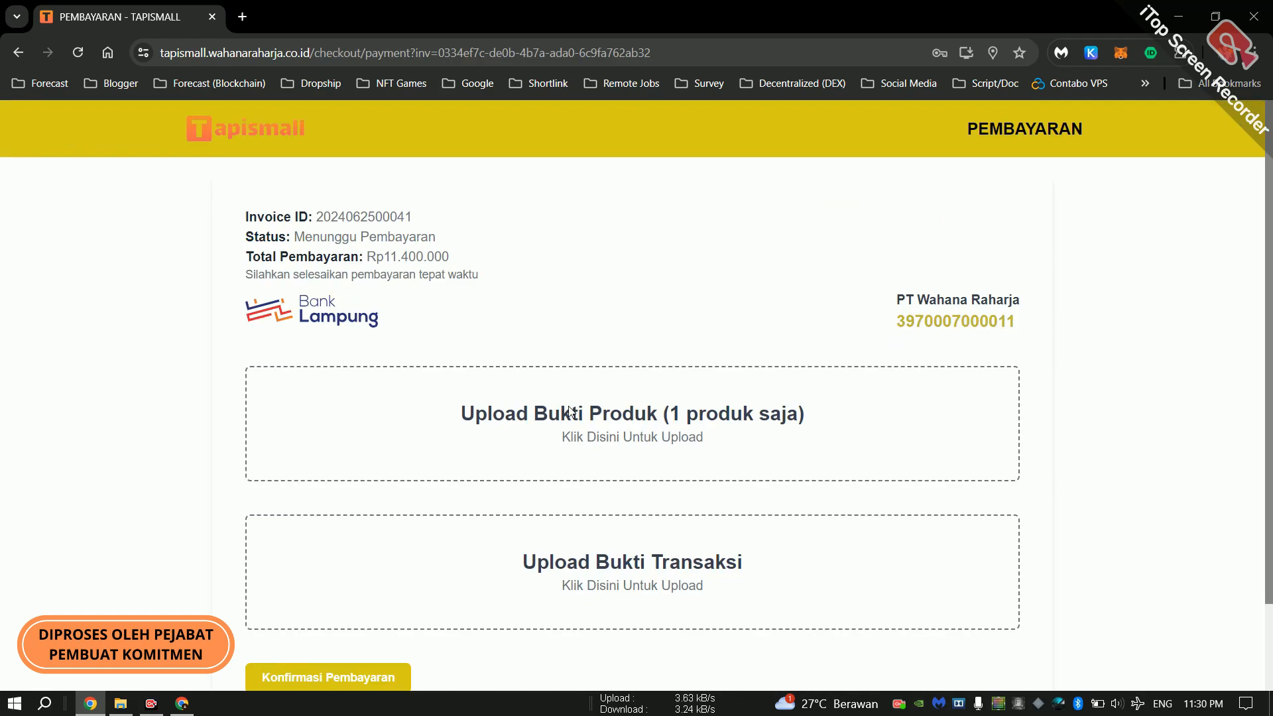
scroll(569, 411, "down", 1)
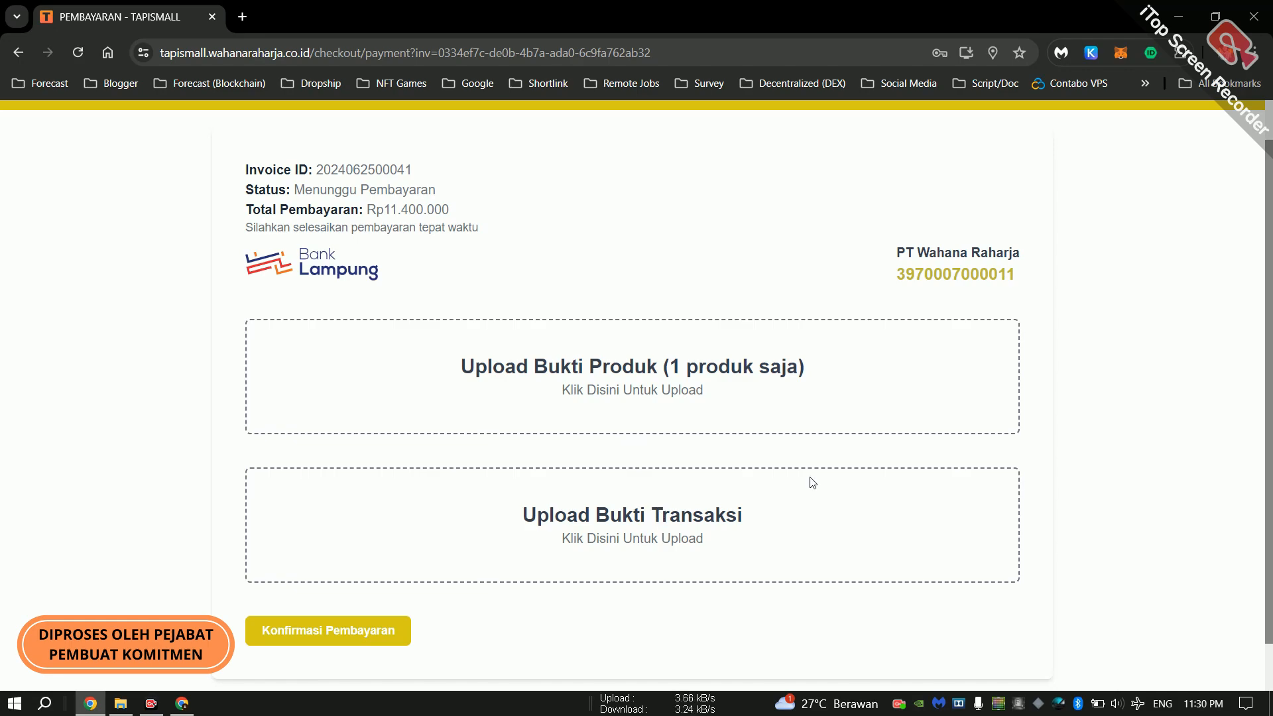
left_click_drag(1019, 280, 842, 286)
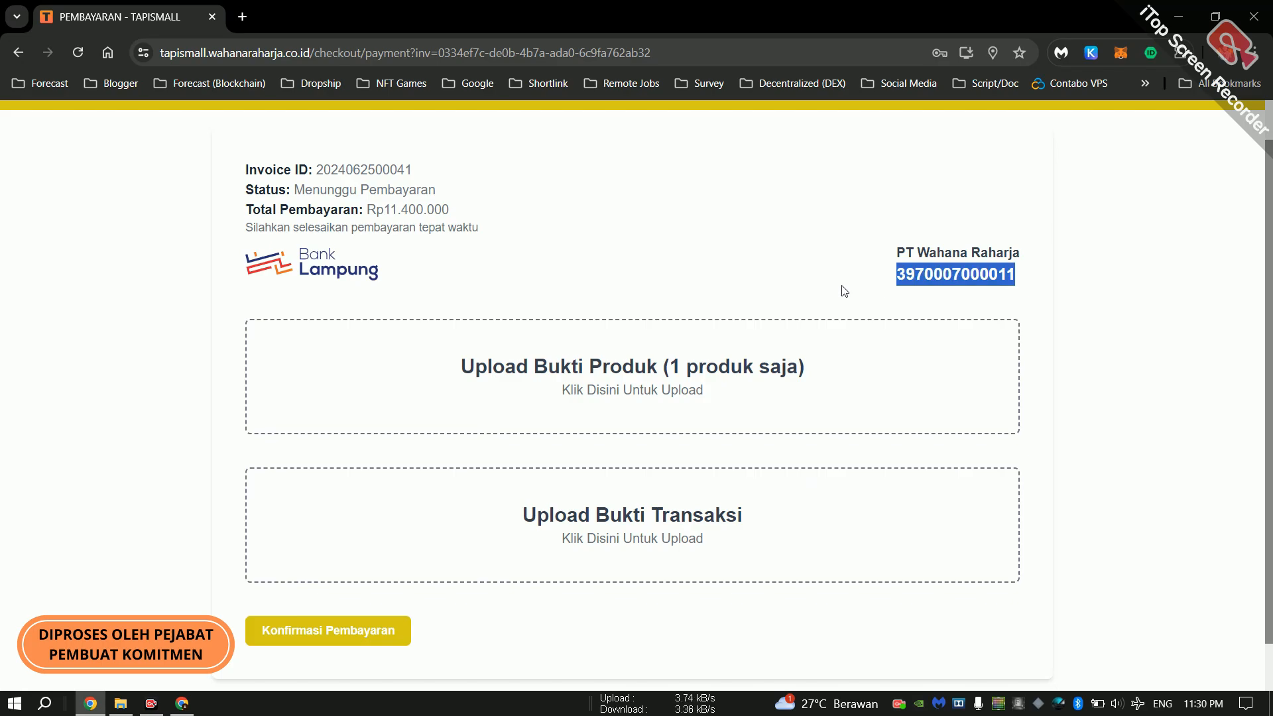
Upload the image 1200px-Bundaran_Tugu_Adipura_Bandar_Lampung as both Bukti Produk and Bukti Transaksi, and confirm the payment
left_click(775, 376)
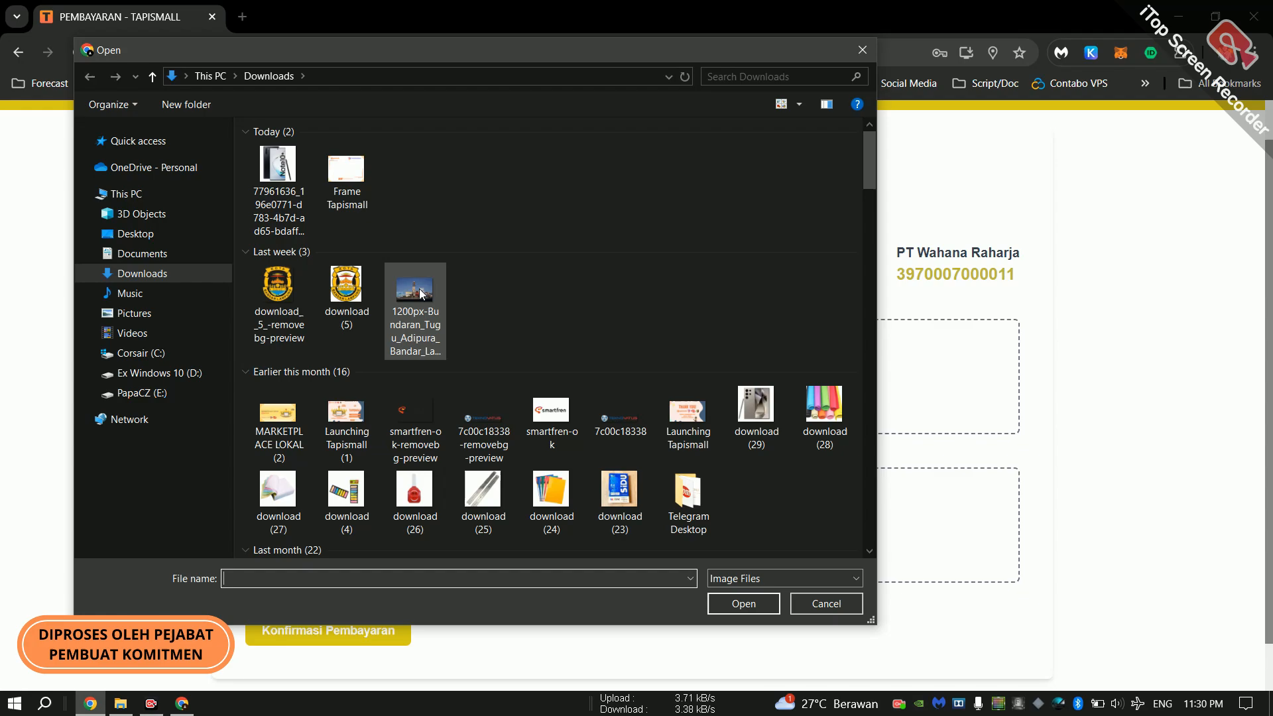
left_click(422, 293)
left_click(718, 605)
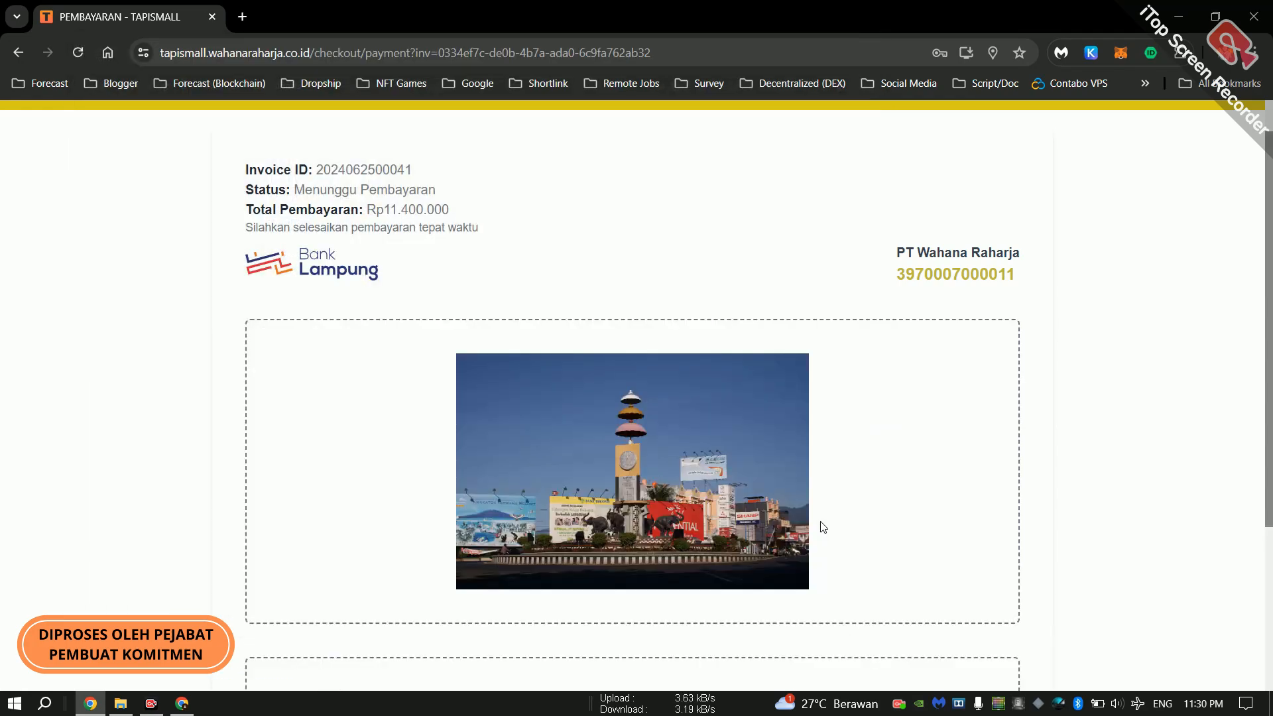
scroll(818, 526, "down", 3)
left_click(707, 499)
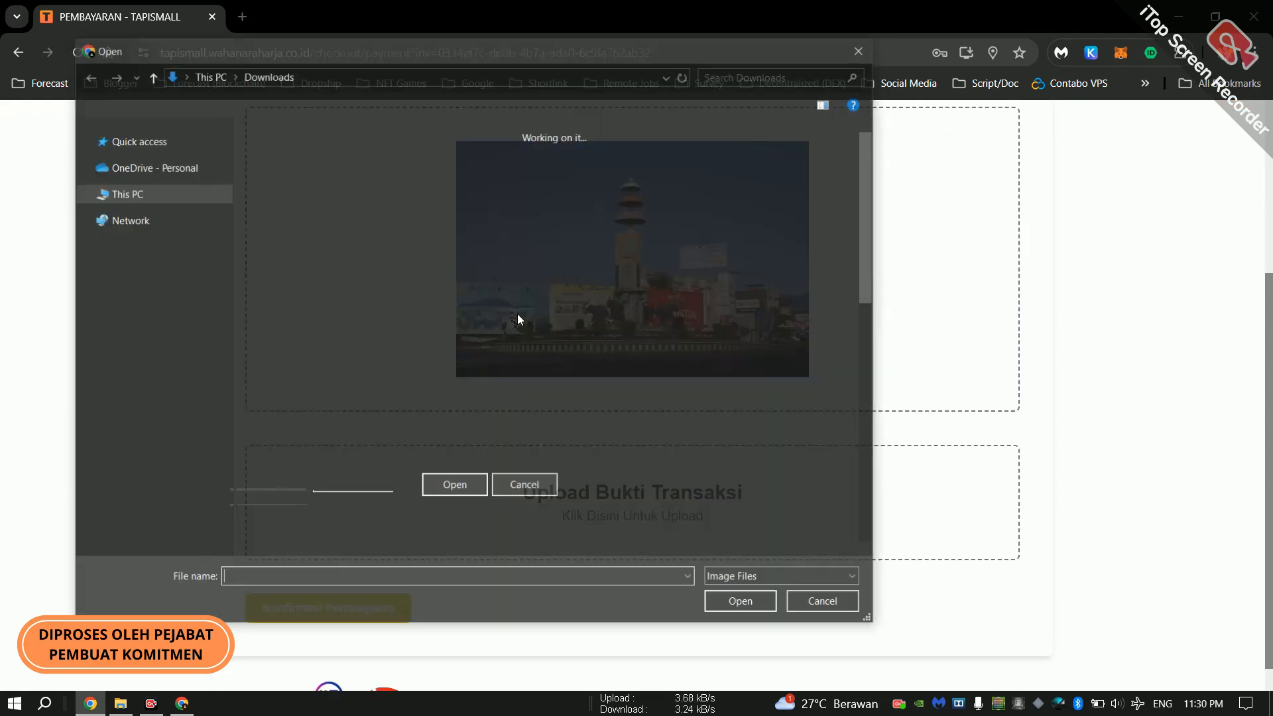
left_click(413, 299)
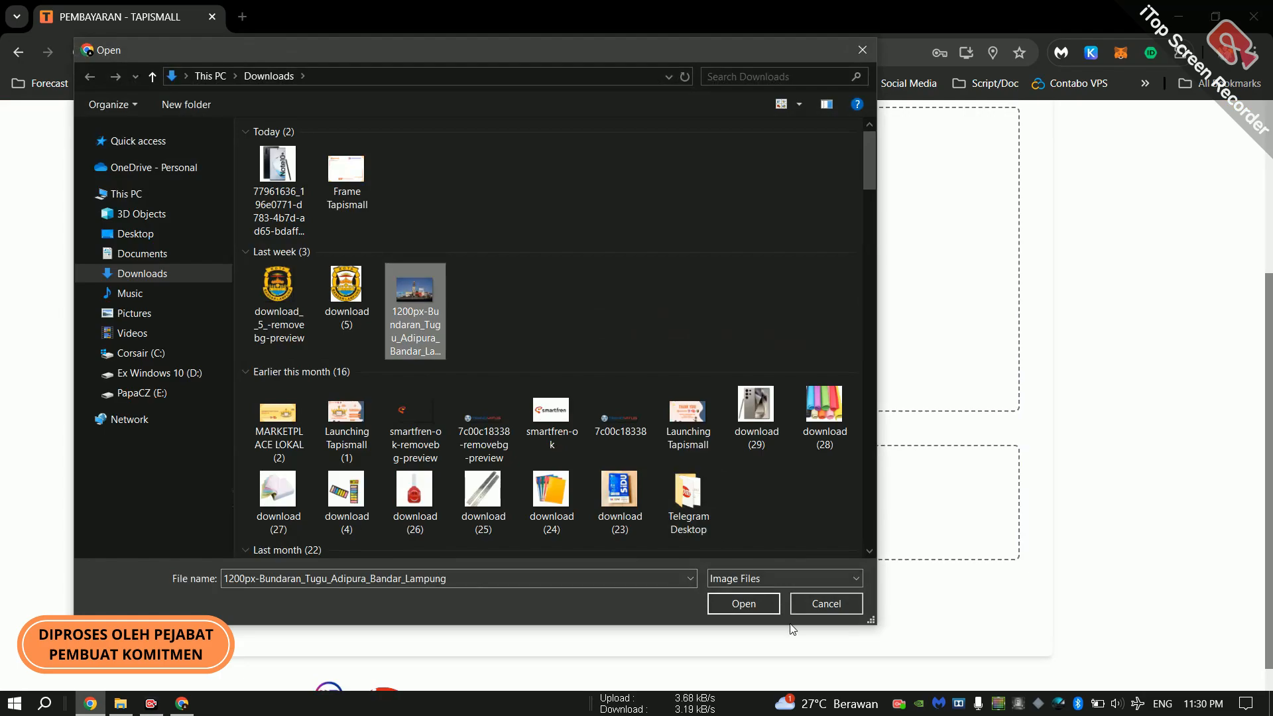
left_click(742, 603)
scroll(954, 511, "down", 3)
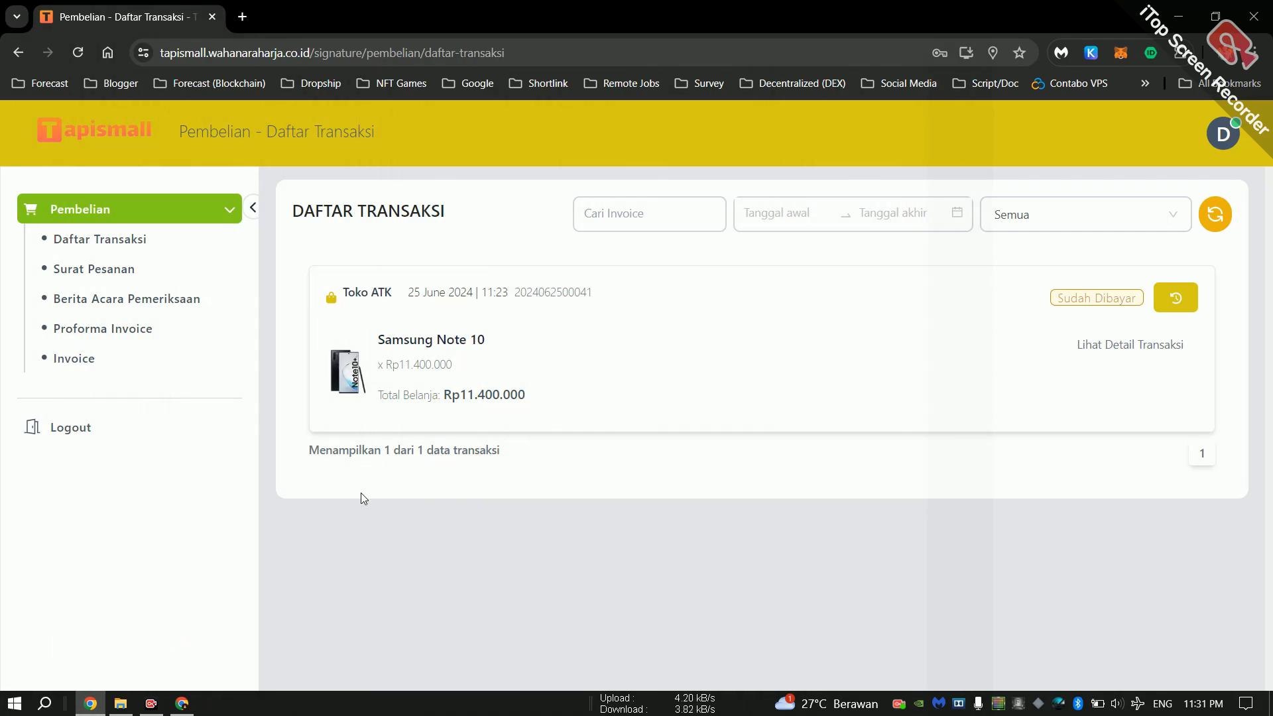
Switch to the seller's browser window, refresh the Invoice list to check the order's payment status, and reload the page
left_click(182, 703)
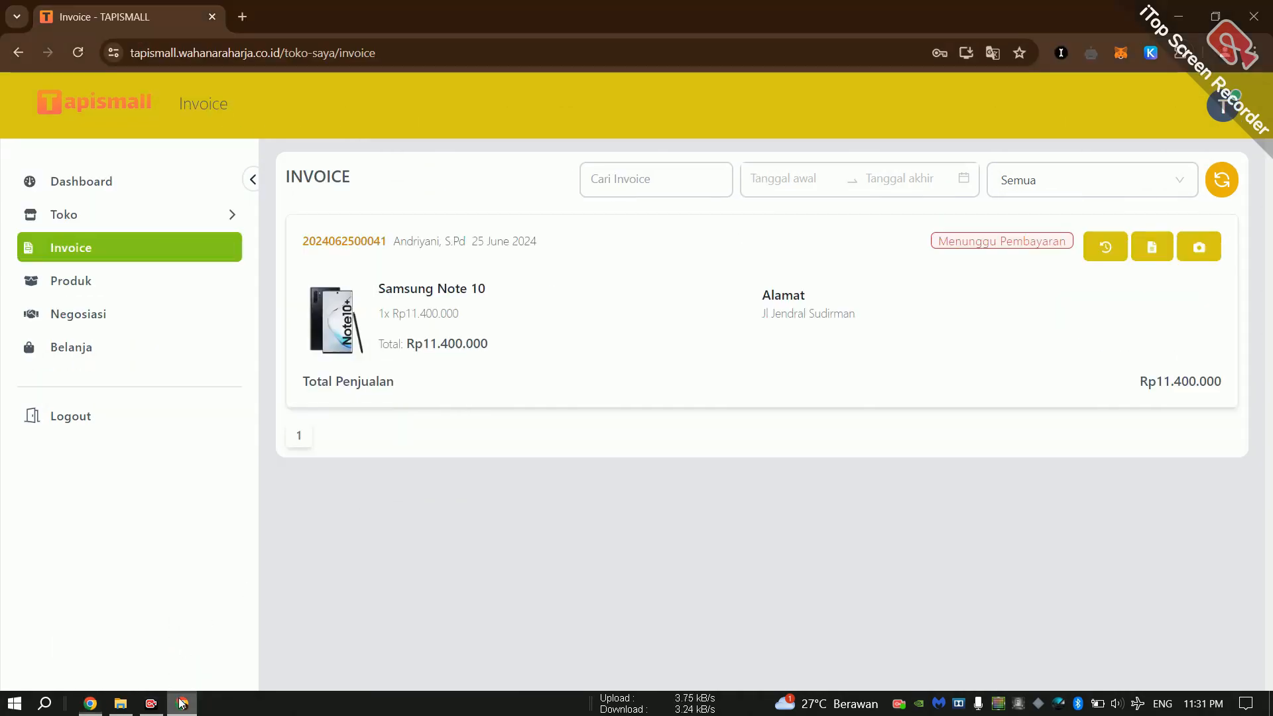
left_click(1220, 188)
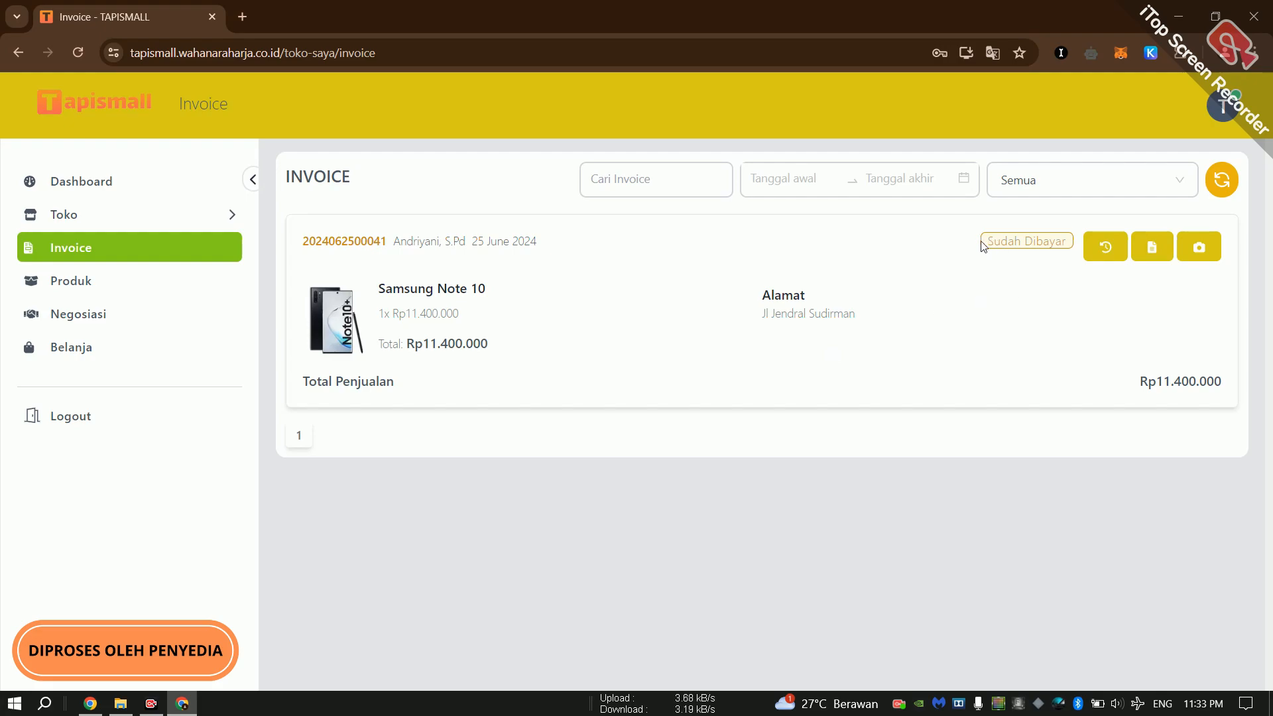
left_click_drag(984, 244, 1079, 252)
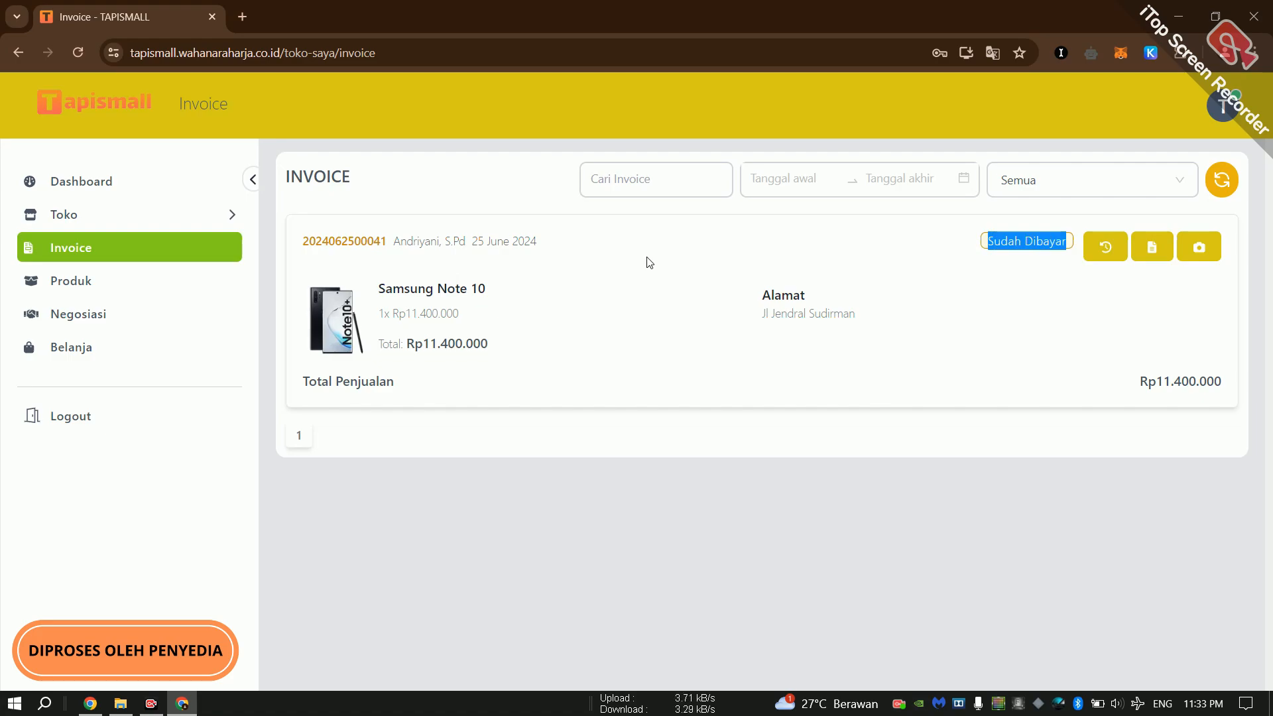
left_click(542, 267)
key("F5")
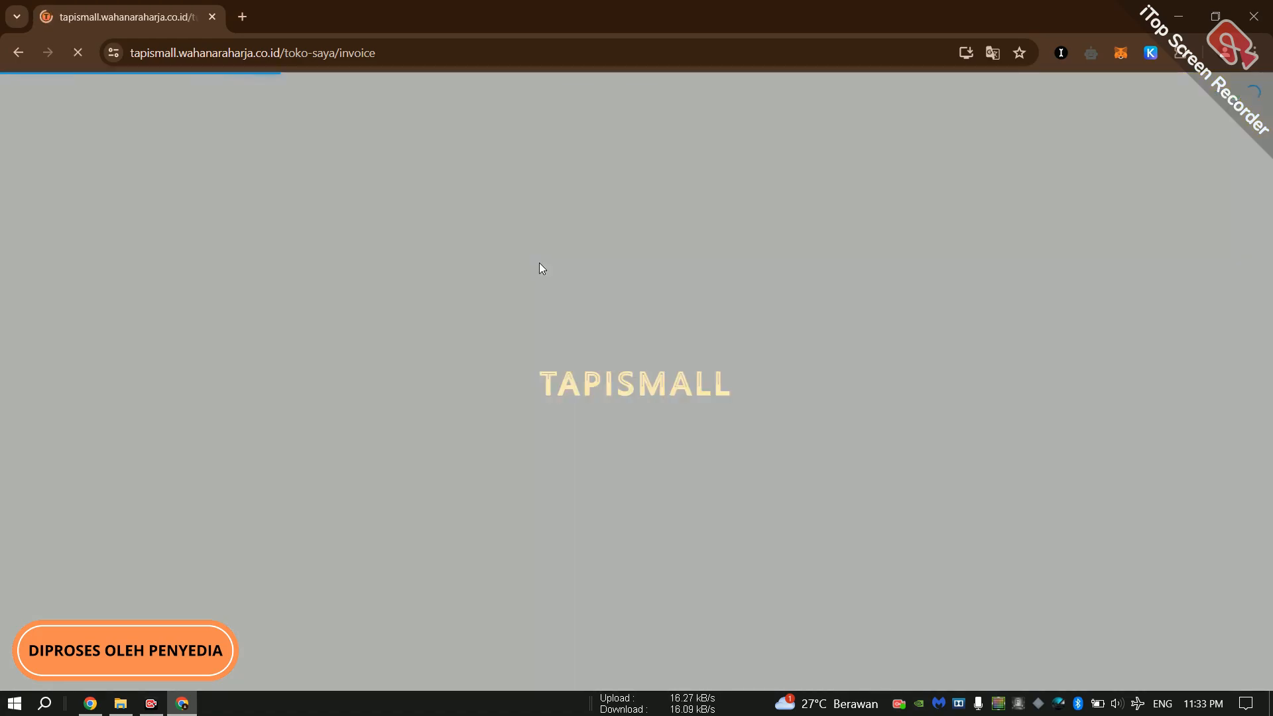